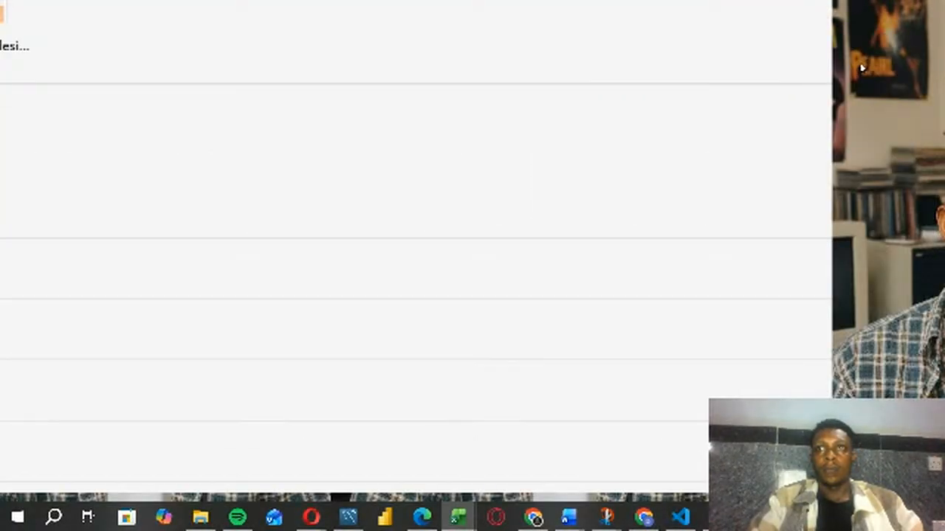
Step: Create a blank workbook, then bring up the file-opening dialog for This PC
{"action": "left_click", "coordinate": [862, 68]}
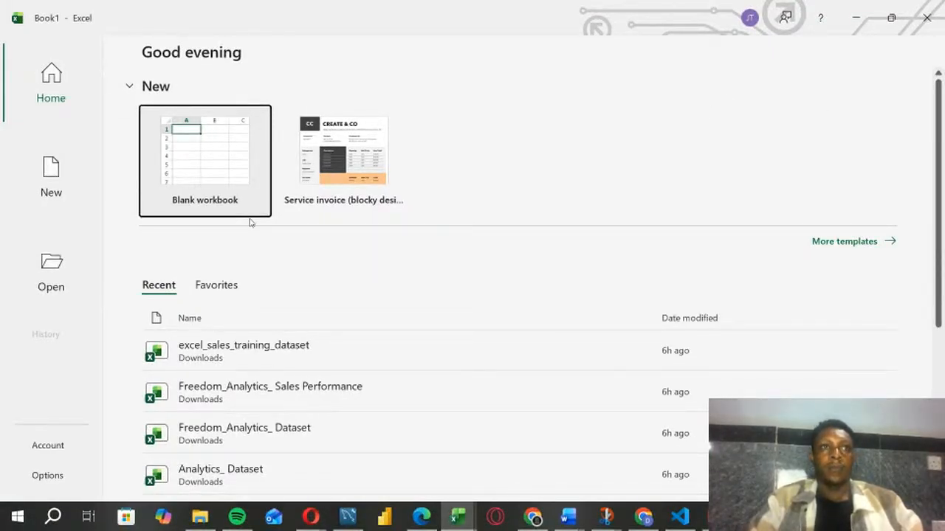
{"action": "left_click", "coordinate": [209, 216]}
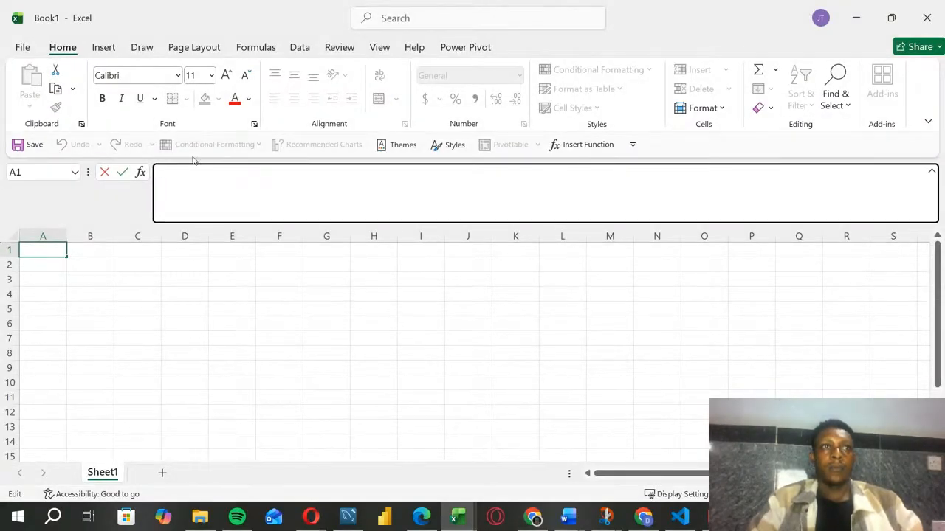
{"action": "left_click", "coordinate": [26, 47]}
{"action": "left_click", "coordinate": [44, 146]}
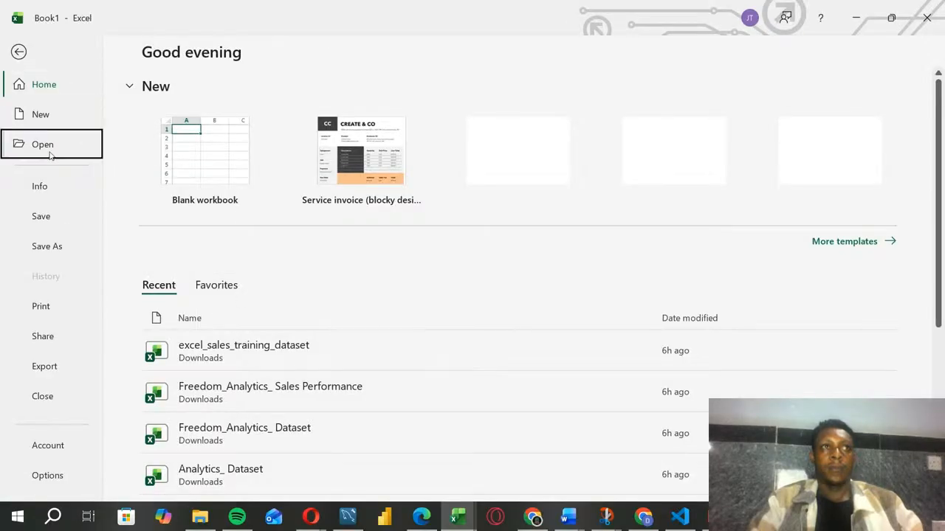
{"action": "left_click", "coordinate": [211, 228]}
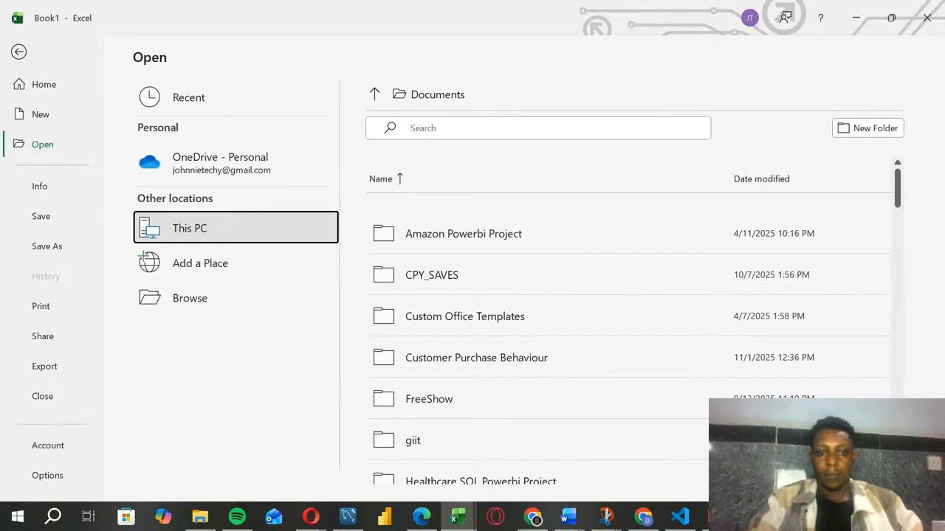
{"action": "key", "text": "alt+Tab"}
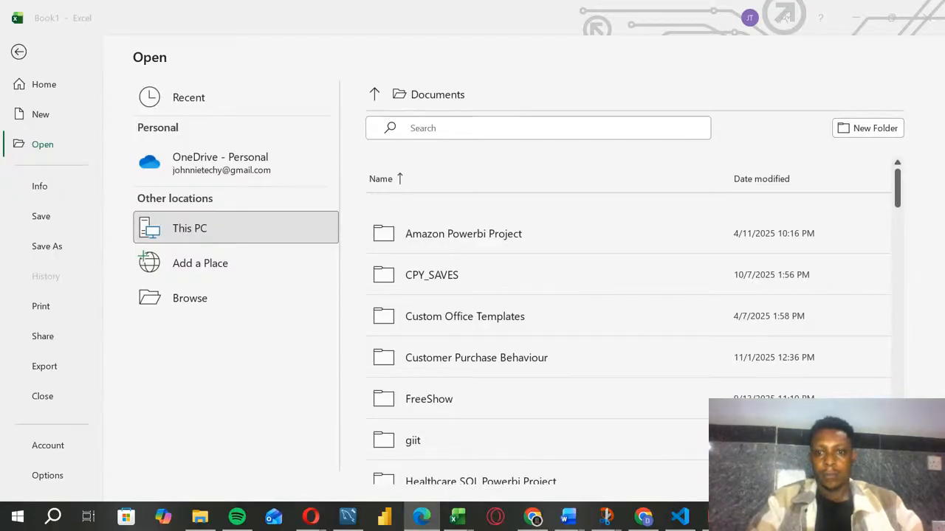
{"action": "key", "text": "alt+Tab"}
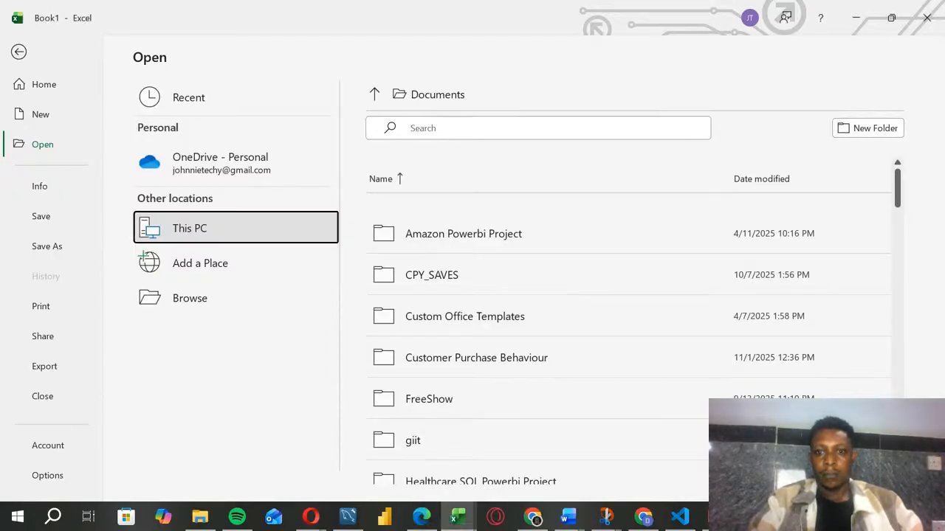
{"action": "double_click", "coordinate": [270, 227]}
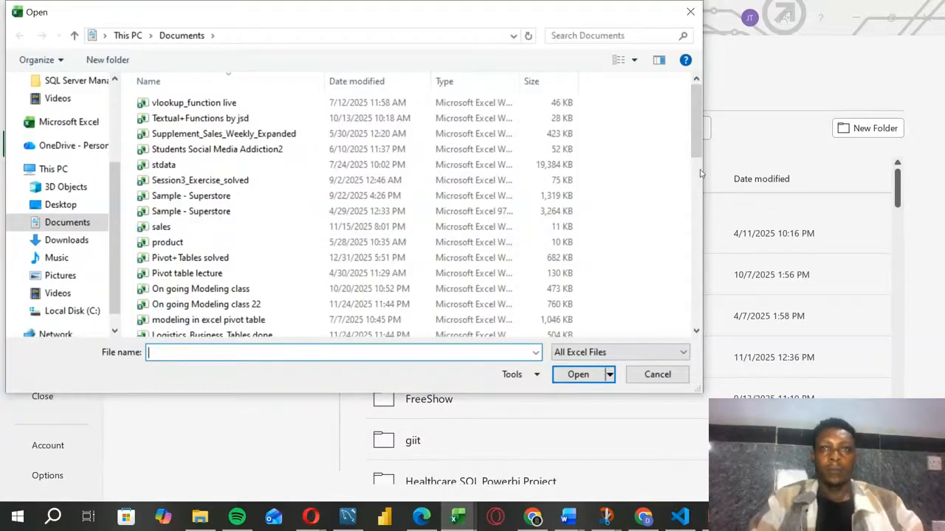
Step: Open the Analytics_ Dataset workbook from the Downloads folder and maximize its window
{"action": "left_click_drag", "start_coordinate": [698, 139], "coordinate": [693, 196]}
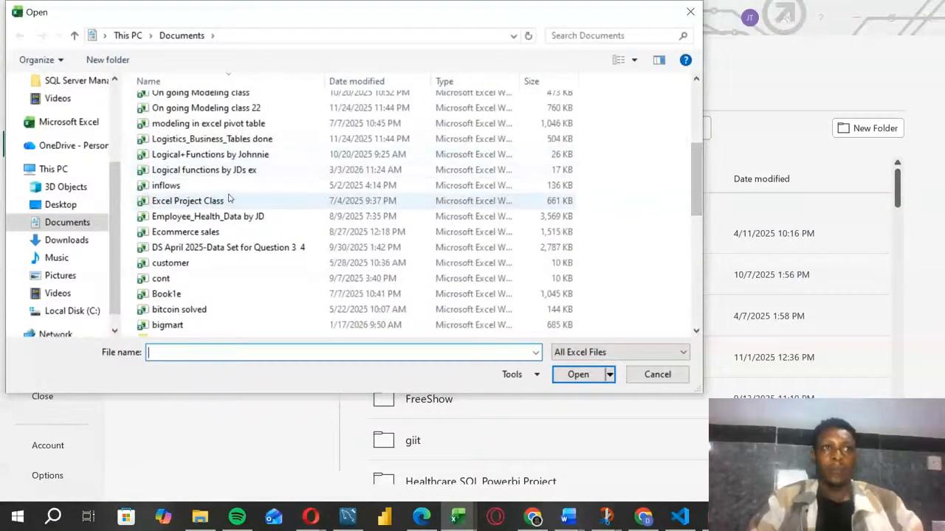
{"action": "left_click", "coordinate": [66, 240]}
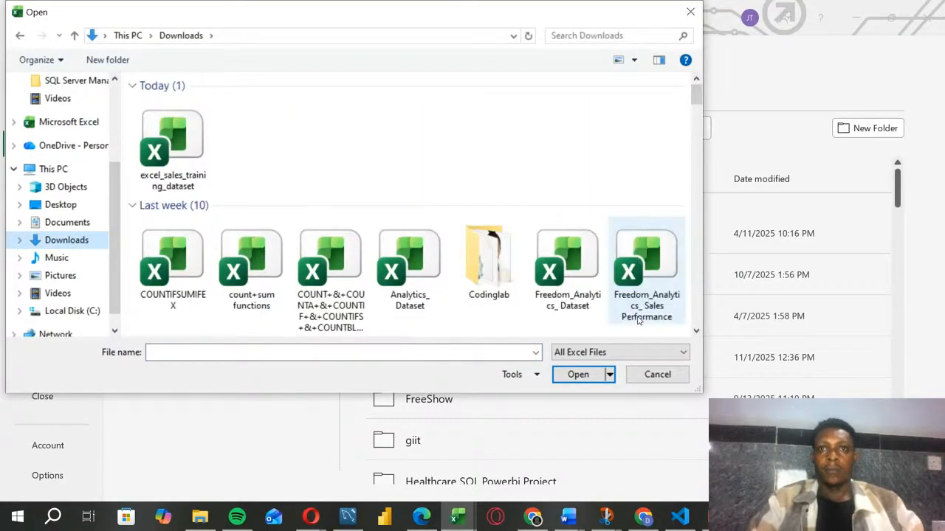
{"action": "left_click", "coordinate": [697, 332]}
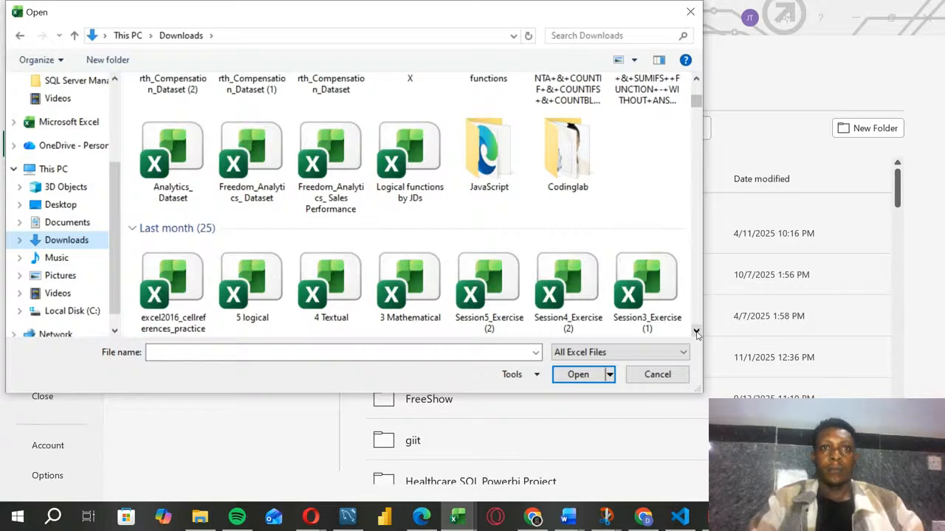
{"action": "left_click", "coordinate": [697, 332]}
{"action": "left_click", "coordinate": [697, 332]}
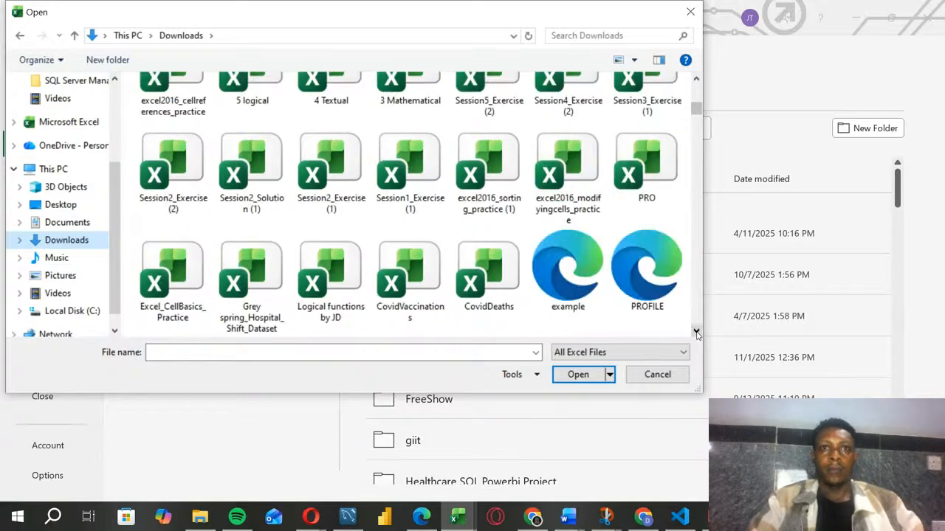
{"action": "left_click", "coordinate": [695, 78]}
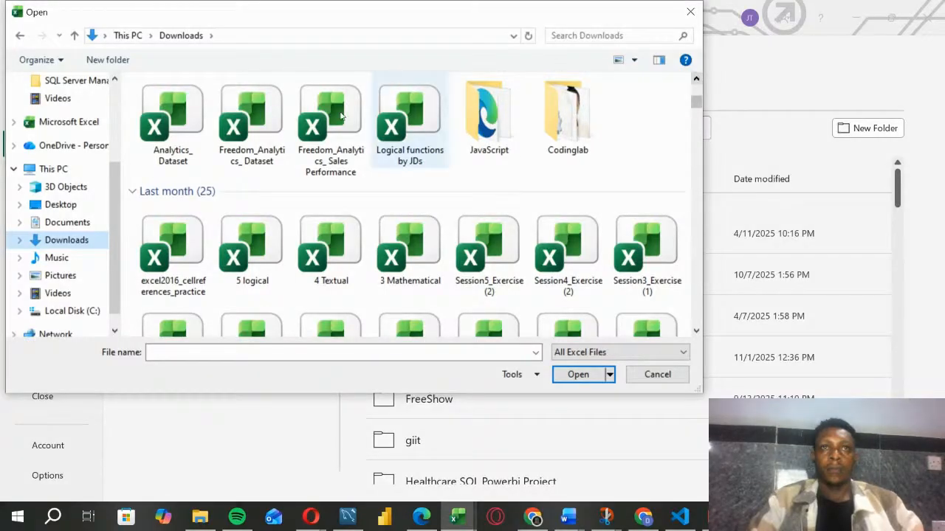
{"action": "left_click", "coordinate": [171, 155]}
{"action": "double_click", "coordinate": [171, 155]}
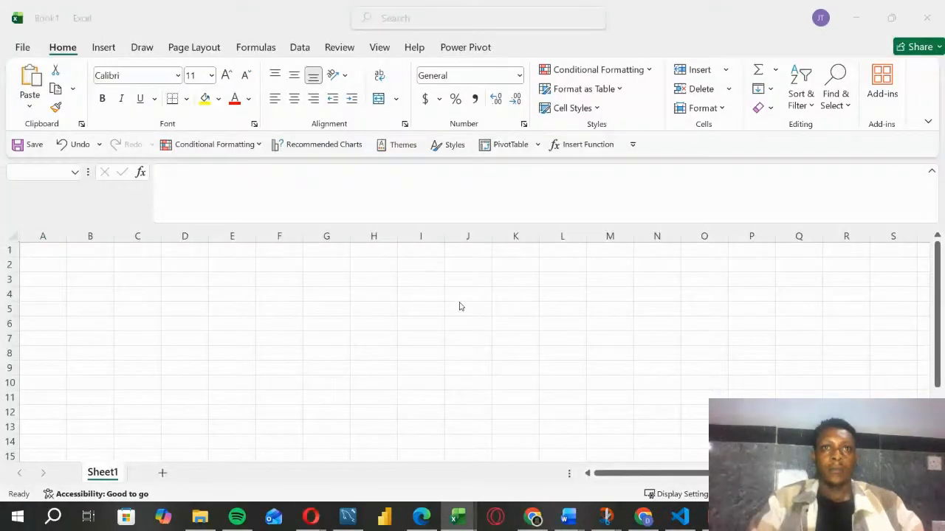
{"action": "left_click", "coordinate": [372, 310]}
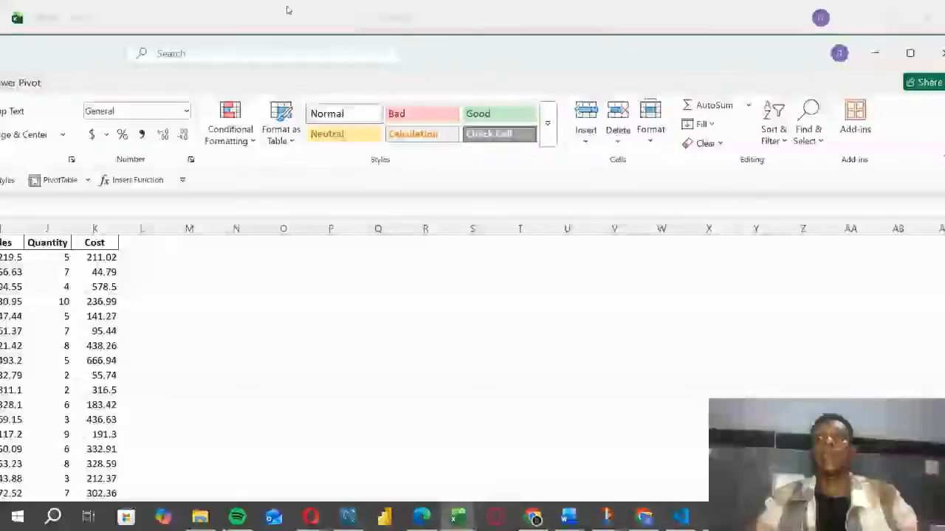
{"action": "left_click", "coordinate": [908, 57]}
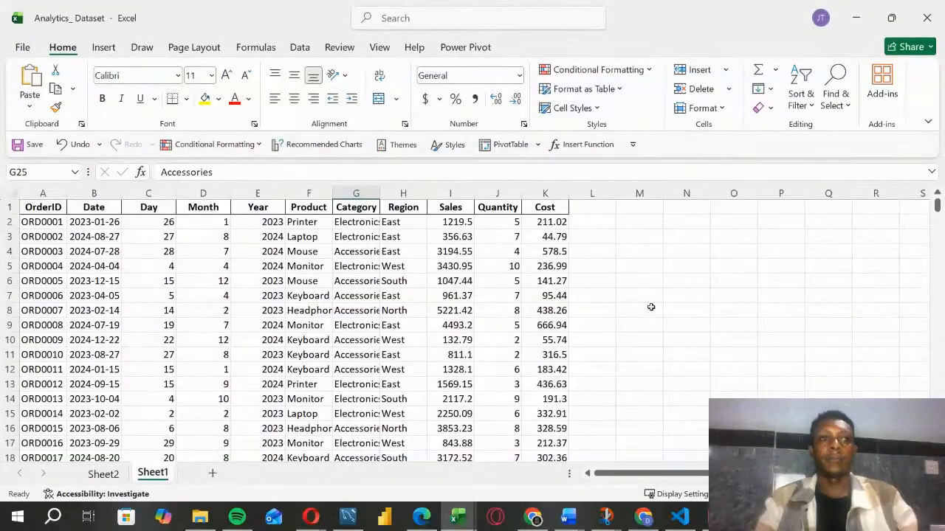
Step: Autofit the widths of the Product and Category columns so their full entries fit
{"action": "left_click", "coordinate": [653, 267]}
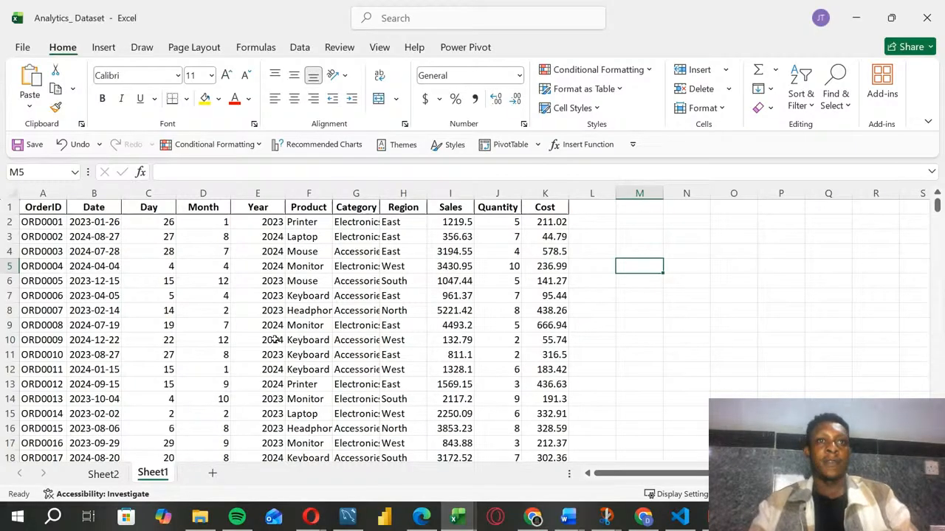
{"action": "left_click_drag", "start_coordinate": [306, 266], "coordinate": [306, 281]}
{"action": "double_click", "coordinate": [332, 193]}
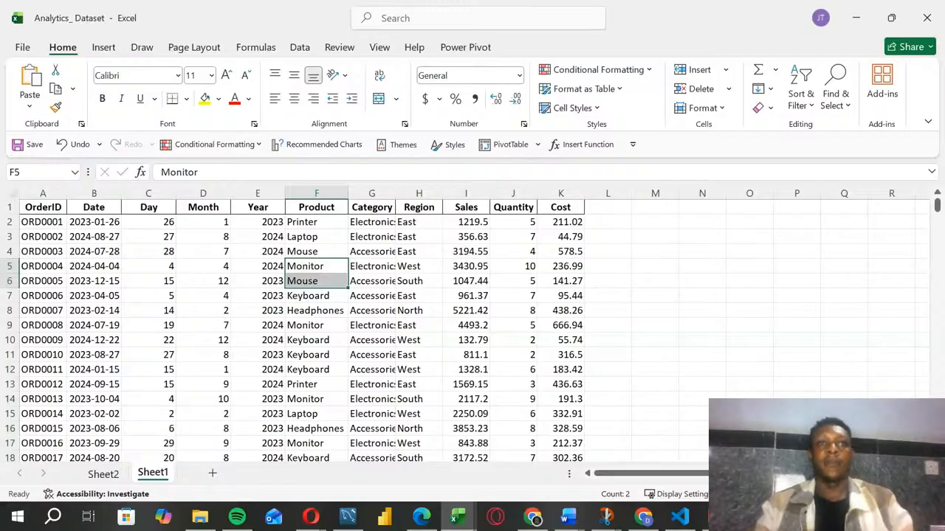
{"action": "left_click", "coordinate": [419, 369]}
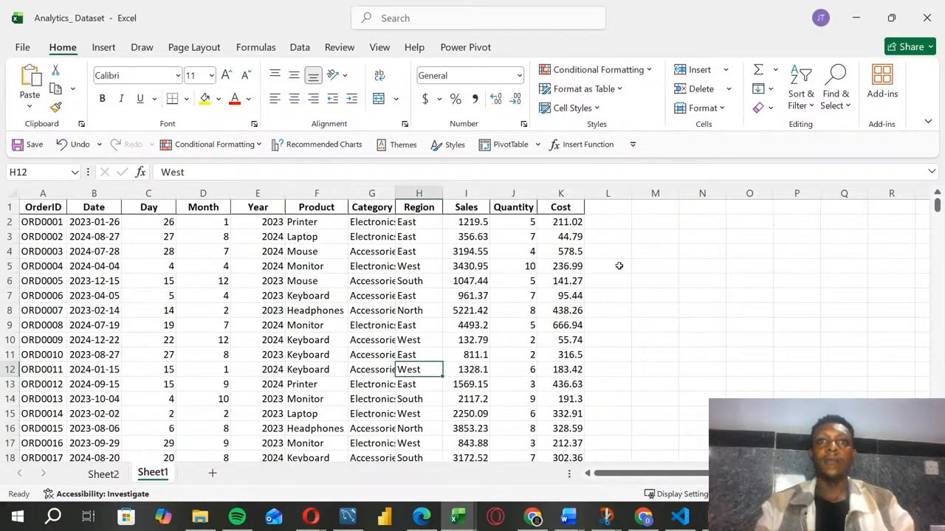
{"action": "left_click", "coordinate": [607, 266]}
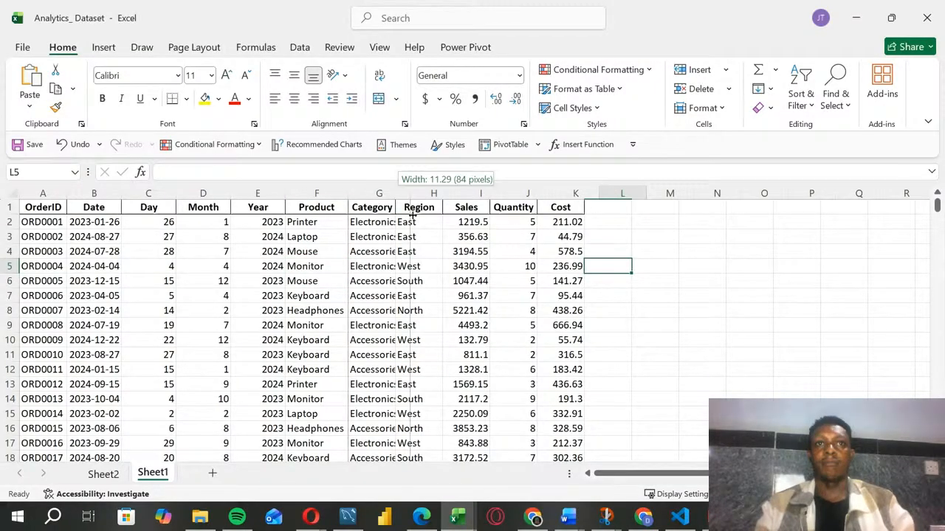
{"action": "double_click", "coordinate": [399, 192]}
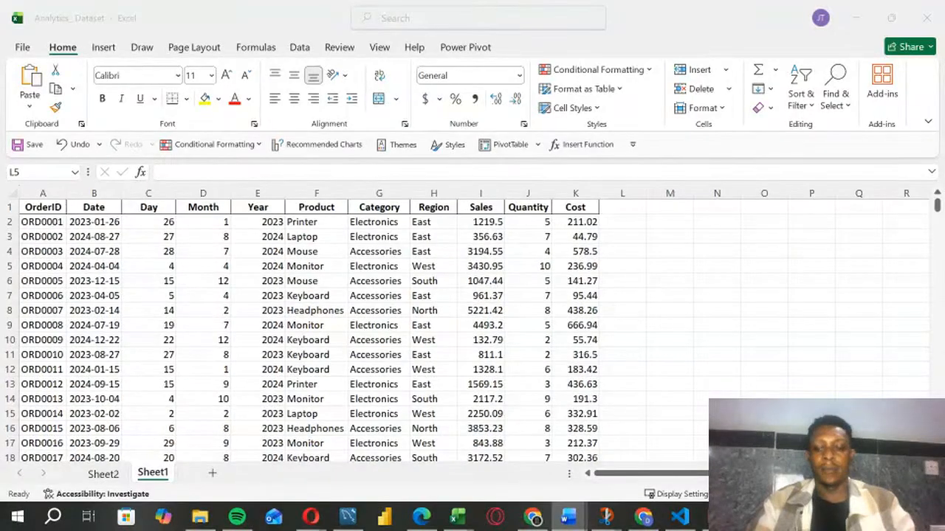
Step: Delete the Day, Month and Year columns from the sales data and autofit the Date column
{"action": "key", "text": "shift+super+Right"}
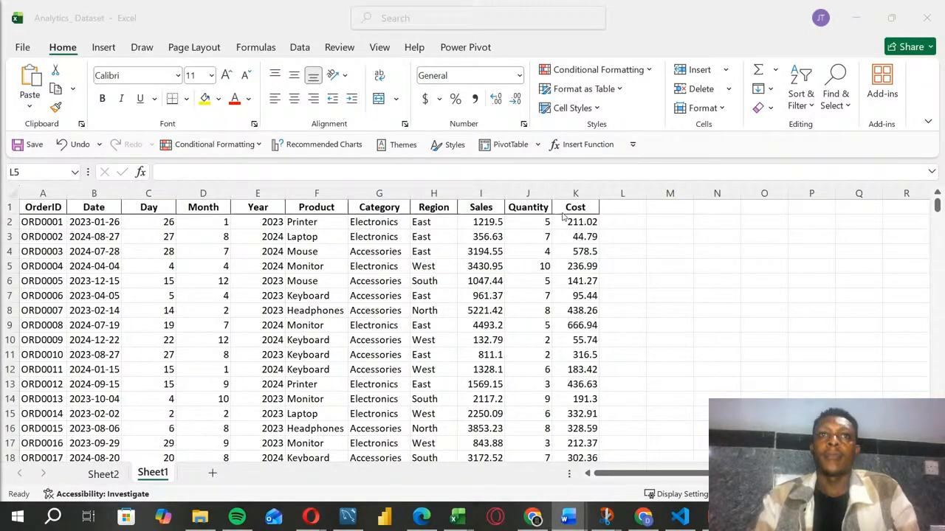
{"action": "left_click", "coordinate": [251, 295]}
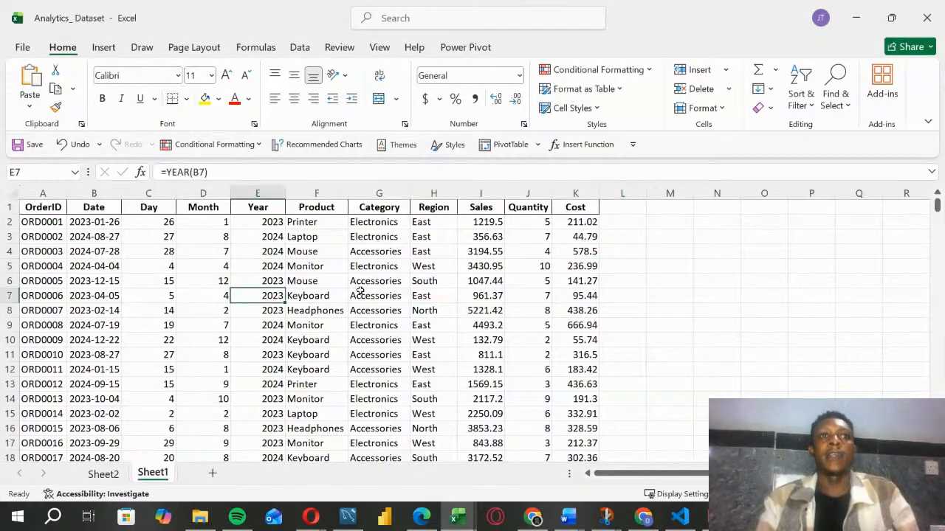
{"action": "left_click", "coordinate": [159, 192]}
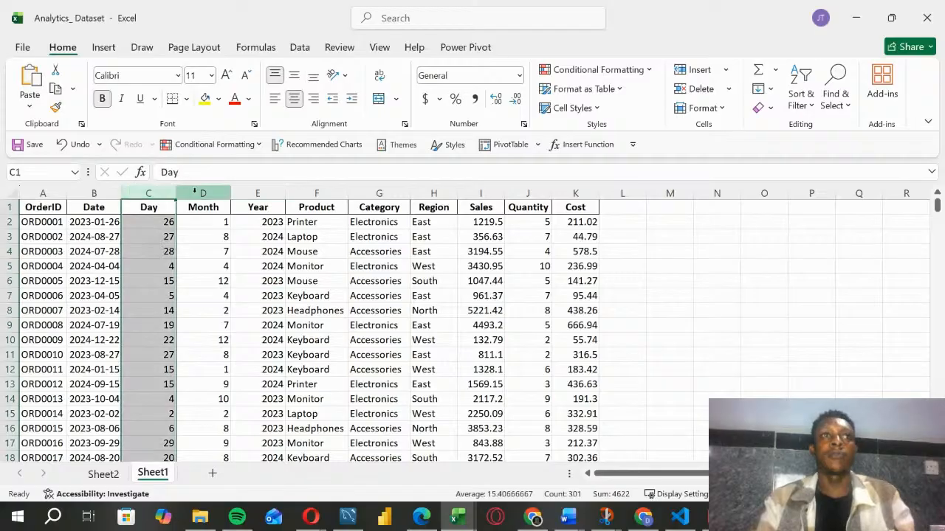
{"action": "left_click", "coordinate": [198, 193]}
{"action": "left_click_drag", "start_coordinate": [160, 193], "coordinate": [255, 192]}
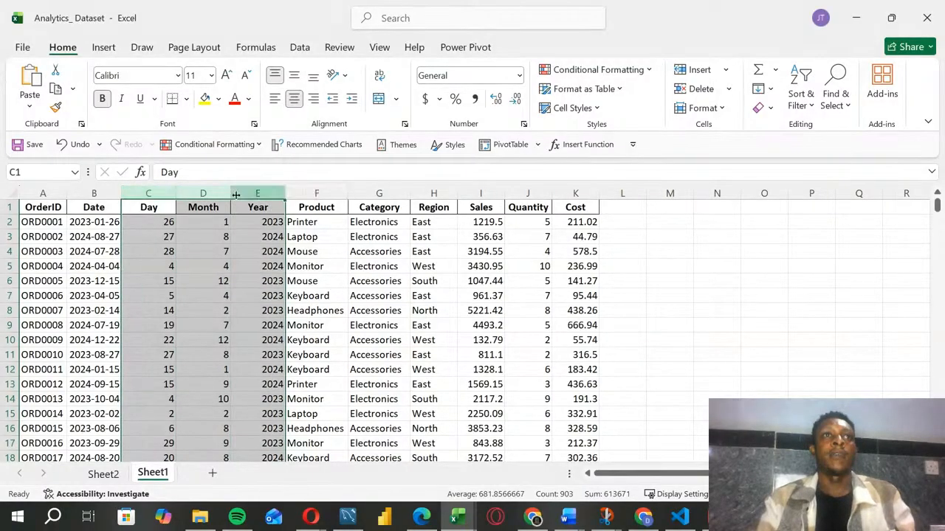
{"action": "right_click", "coordinate": [212, 195]}
{"action": "left_click", "coordinate": [243, 362]}
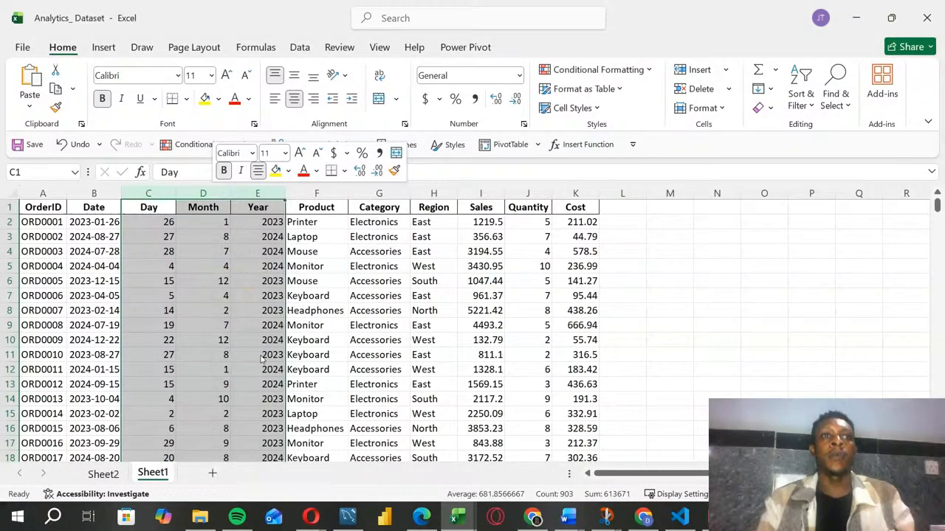
{"action": "left_click", "coordinate": [553, 296]}
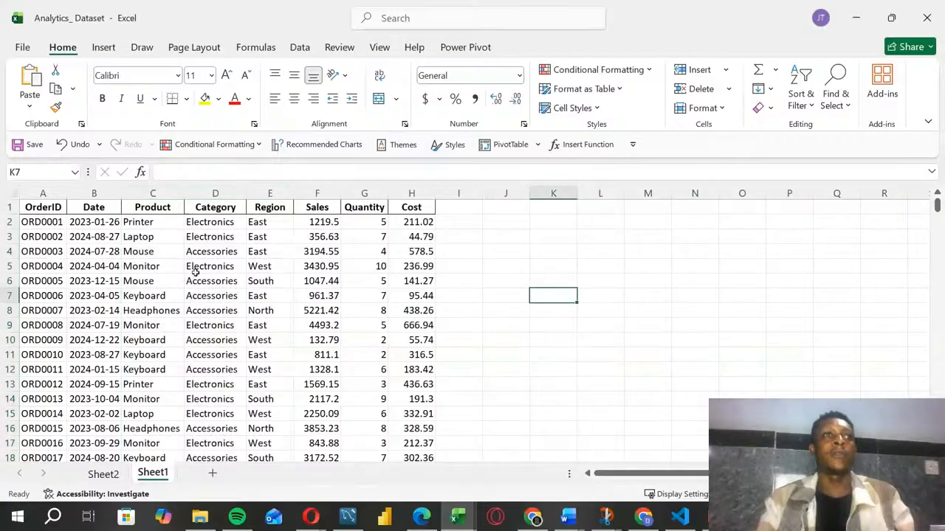
{"action": "double_click", "coordinate": [120, 194]}
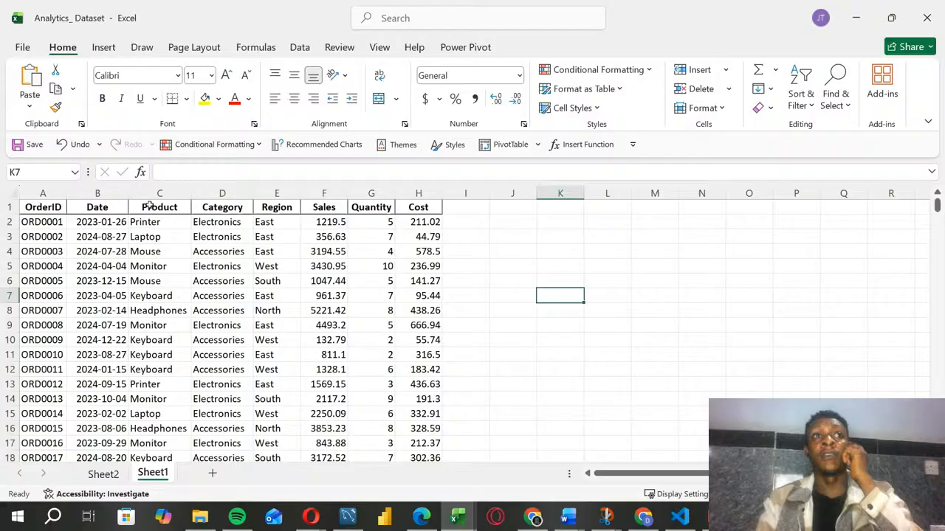
{"action": "left_click", "coordinate": [220, 340]}
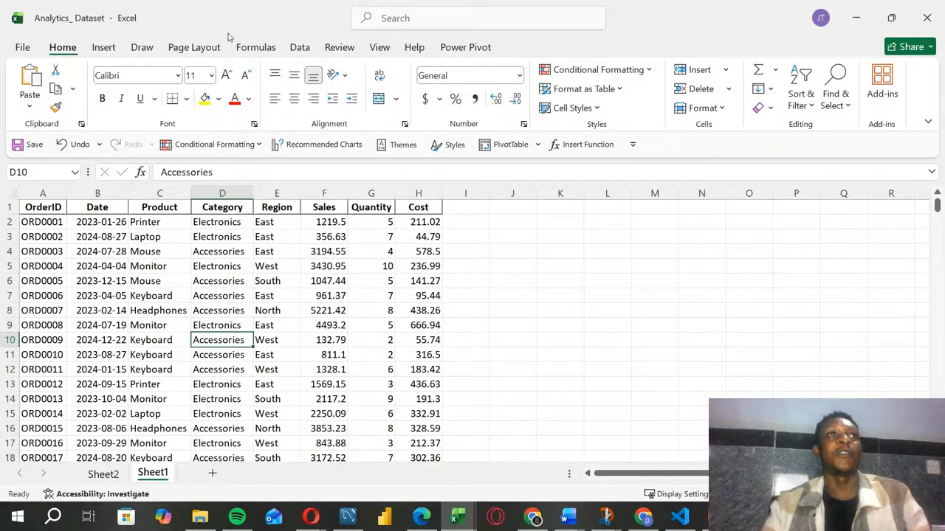
Step: Insert a text box spanning about L2:P12 beside the data and paste the copied "Today you will learn:" list into it
{"action": "left_click", "coordinate": [103, 47]}
{"action": "left_click", "coordinate": [715, 104]}
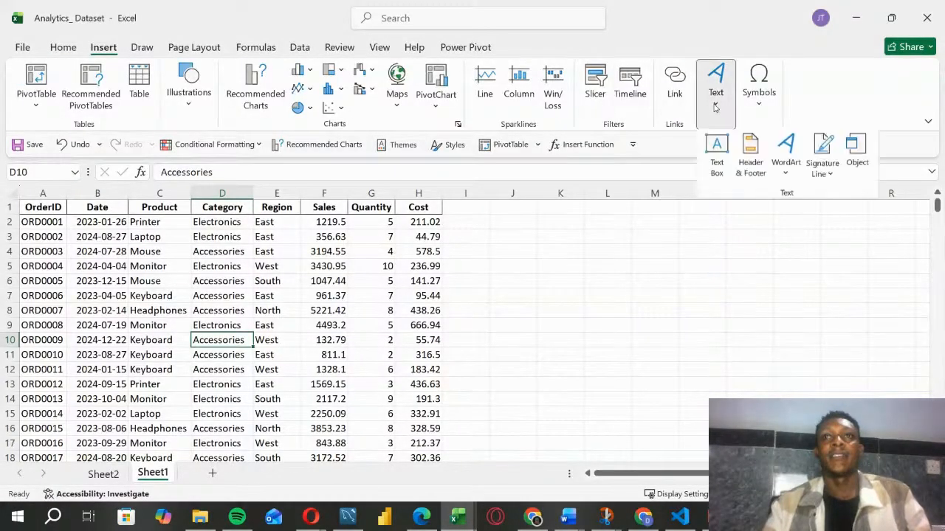
{"action": "left_click", "coordinate": [714, 154]}
{"action": "left_click_drag", "start_coordinate": [614, 214], "coordinate": [797, 381]}
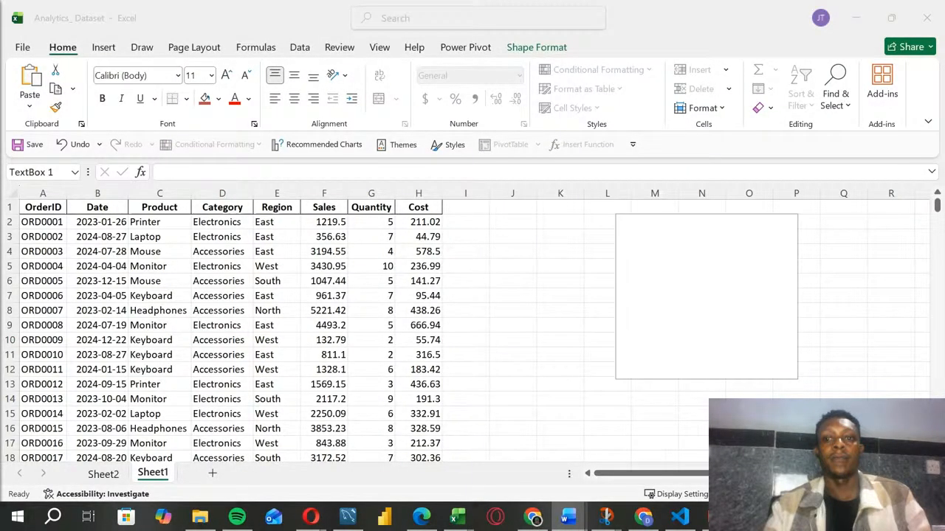
{"action": "left_click", "coordinate": [653, 238]}
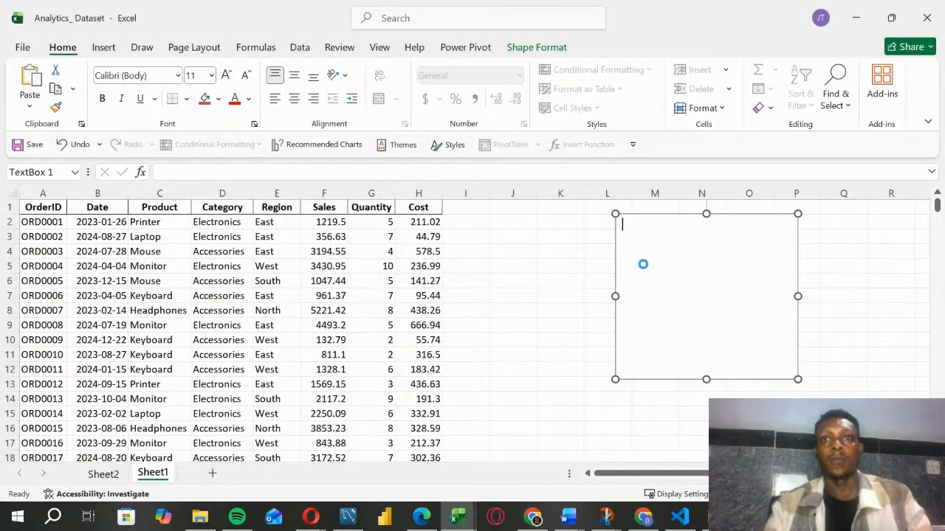
{"action": "type", "text": "Today you will learn: How to analyze sales data How to create Pivot Tables How to track business performance How to build a simple Excel dashboard"}
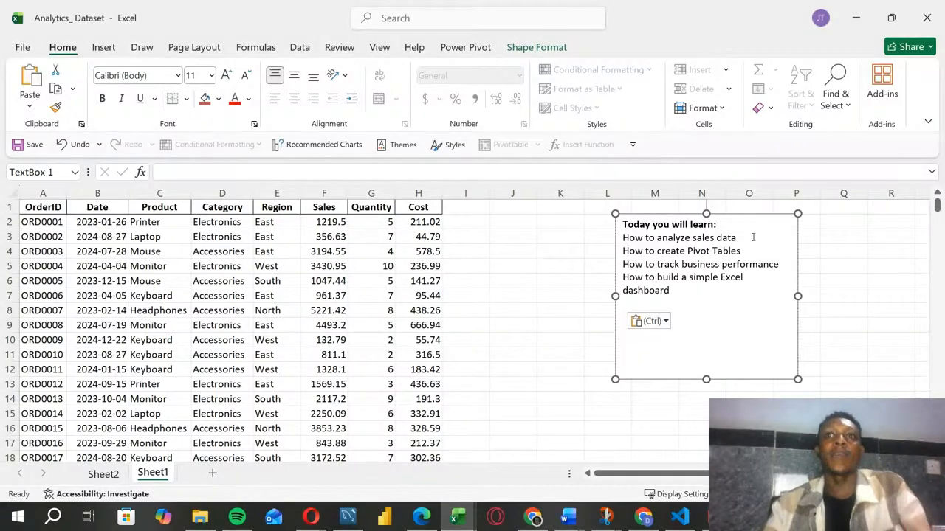
Step: Highlight the line "How to analyze sales data" in the text box
{"action": "left_click_drag", "start_coordinate": [737, 238], "coordinate": [629, 240]}
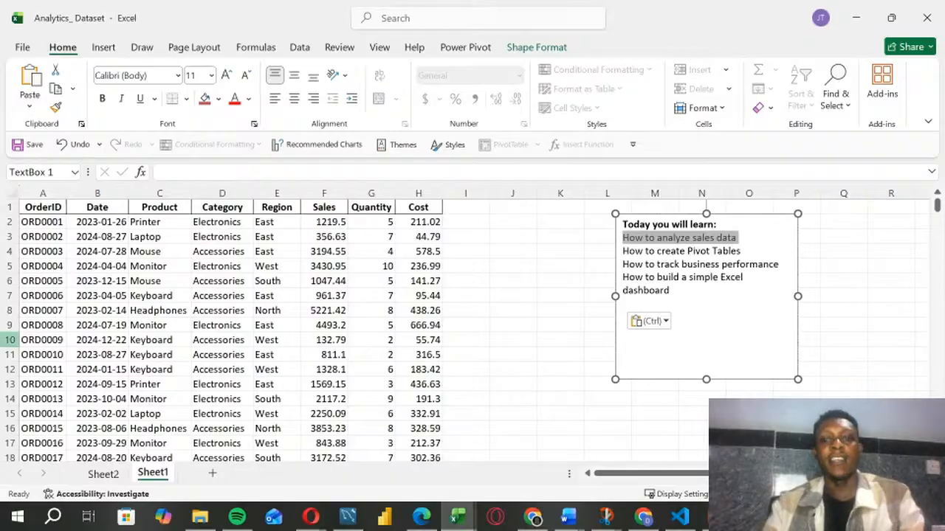
{"action": "key", "text": "alt+Tab"}
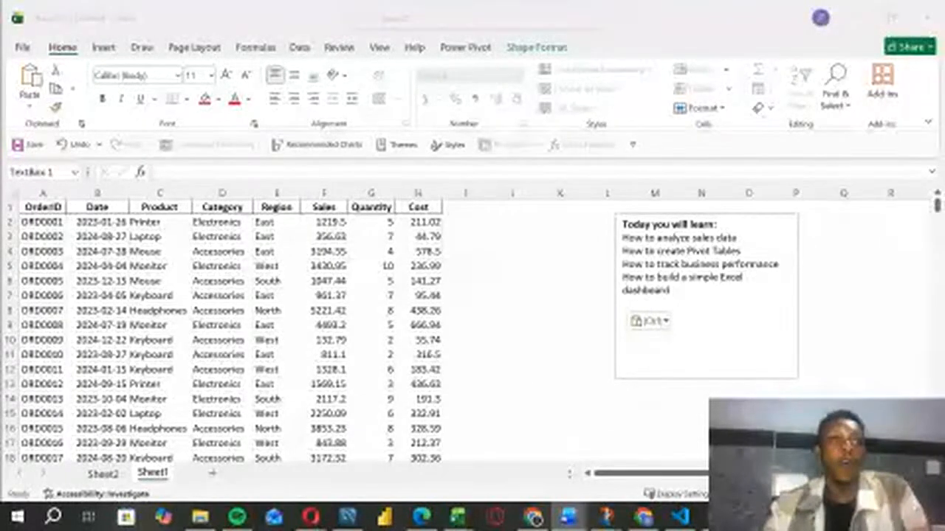
{"action": "key", "text": "alt+Tab"}
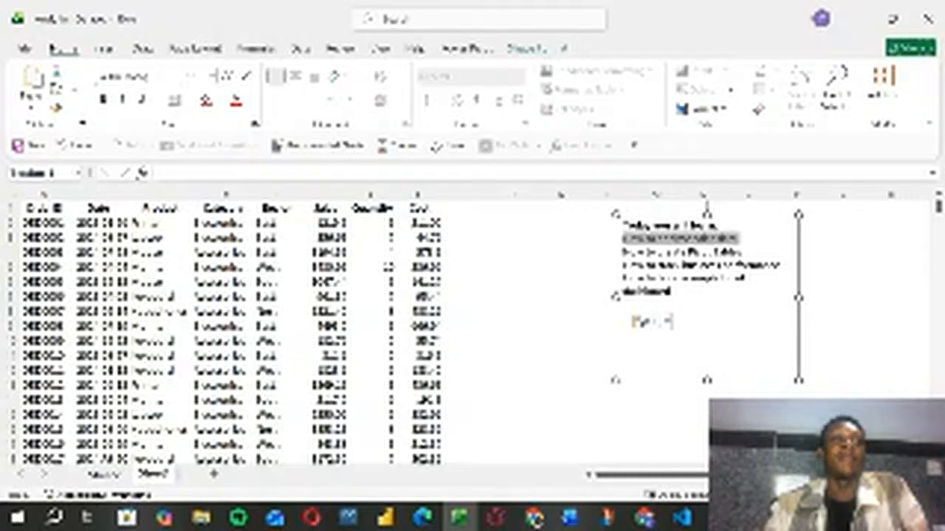
Step: Delete the empty Sheet2 from the workbook
{"action": "left_click", "coordinate": [103, 474]}
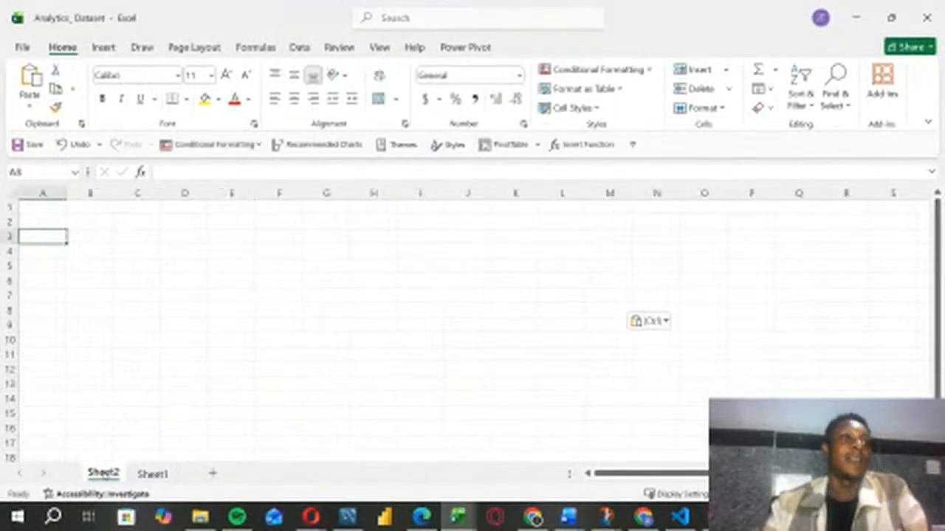
{"action": "left_click", "coordinate": [141, 473]}
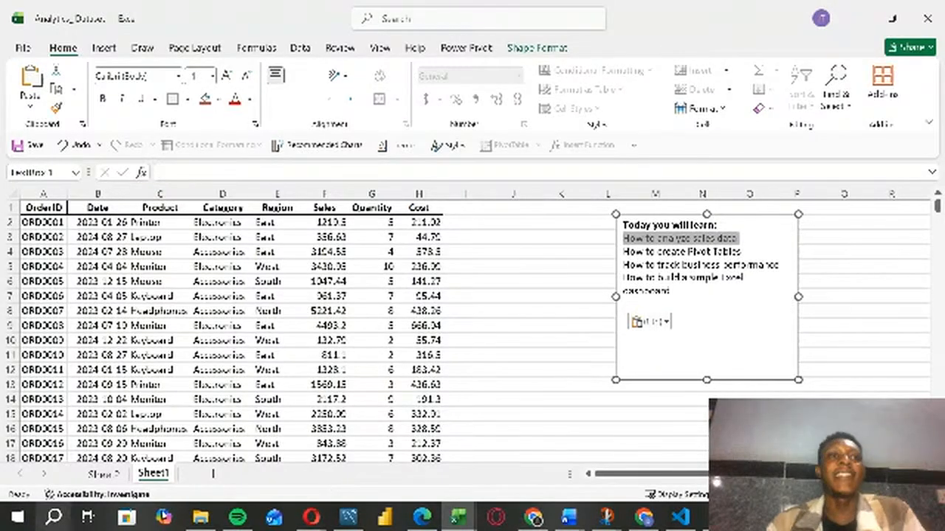
{"action": "right_click", "coordinate": [96, 476]}
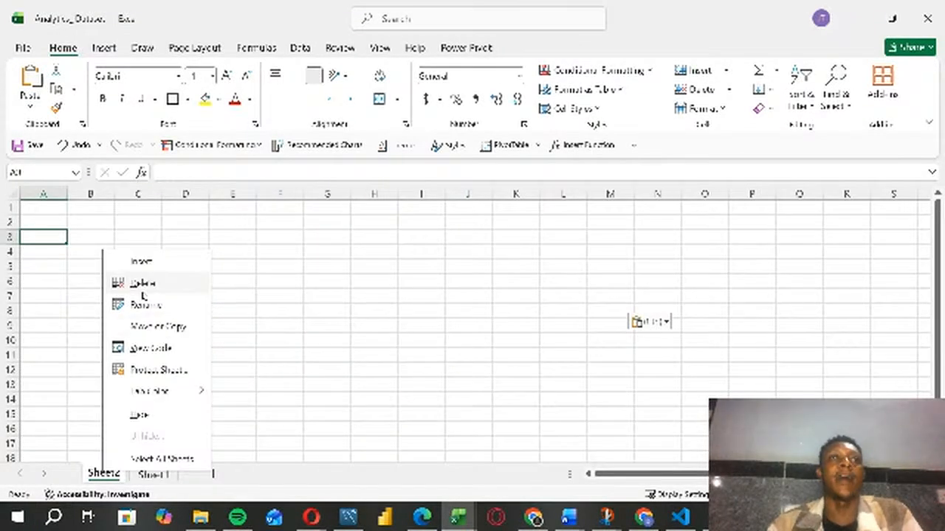
{"action": "left_click", "coordinate": [141, 281]}
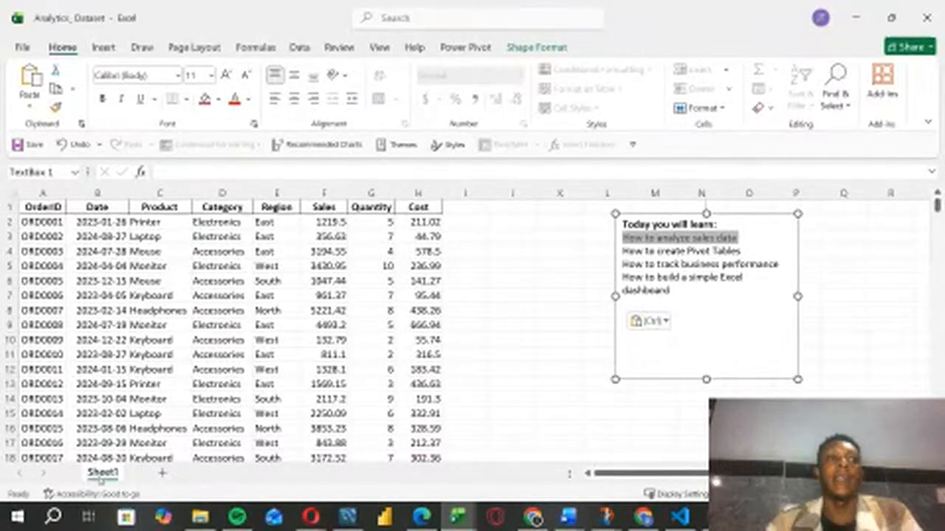
Step: Rename the remaining sheet, Sheet1, as Raw Data
{"action": "double_click", "coordinate": [103, 473]}
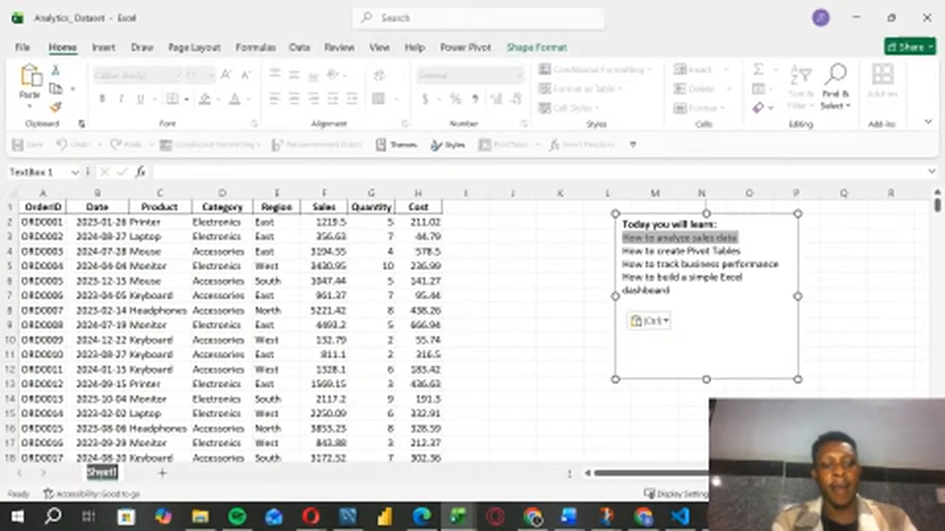
{"action": "type", "text": "Raw"}
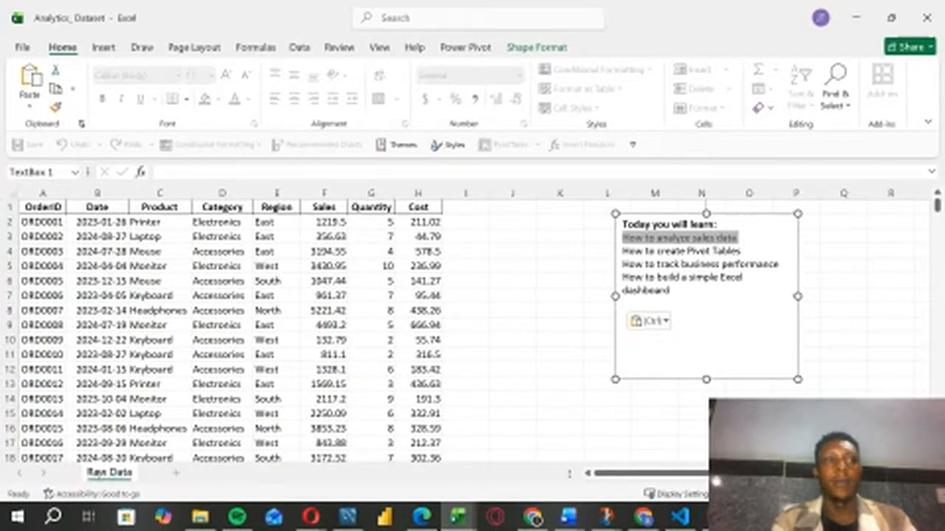
{"action": "type", "text": " Data"}
{"action": "left_click", "coordinate": [99, 476]}
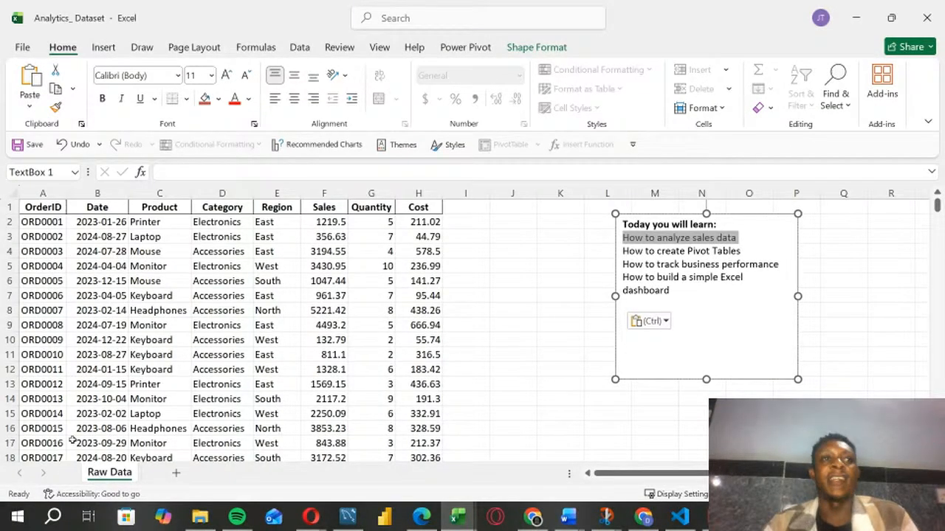
Step: Create a copy of the Raw Data sheet in the same workbook, placed at the end
{"action": "right_click", "coordinate": [118, 477]}
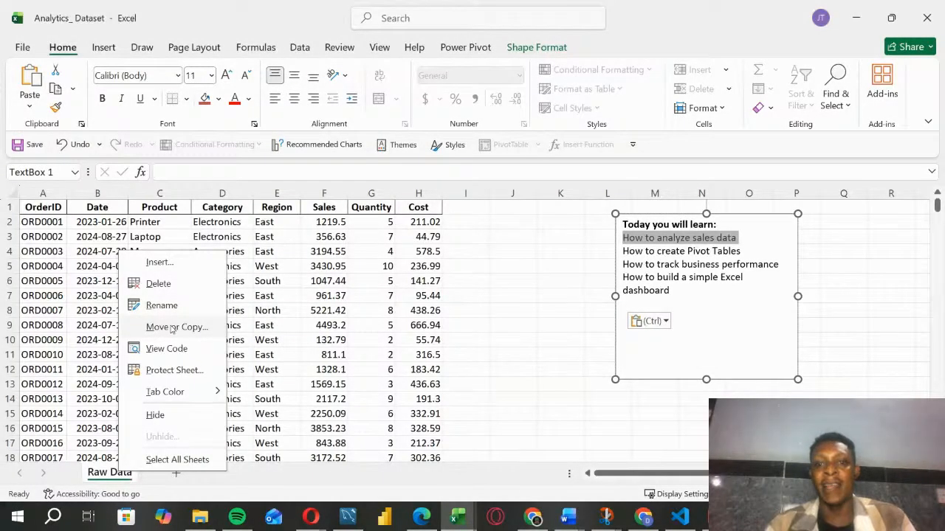
{"action": "left_click", "coordinate": [108, 476]}
{"action": "right_click", "coordinate": [108, 476]}
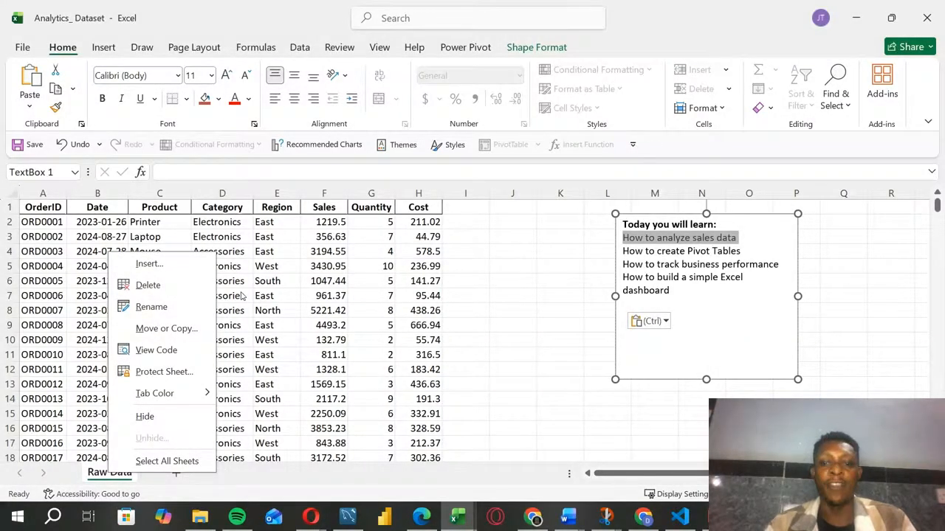
{"action": "left_click", "coordinate": [167, 328]}
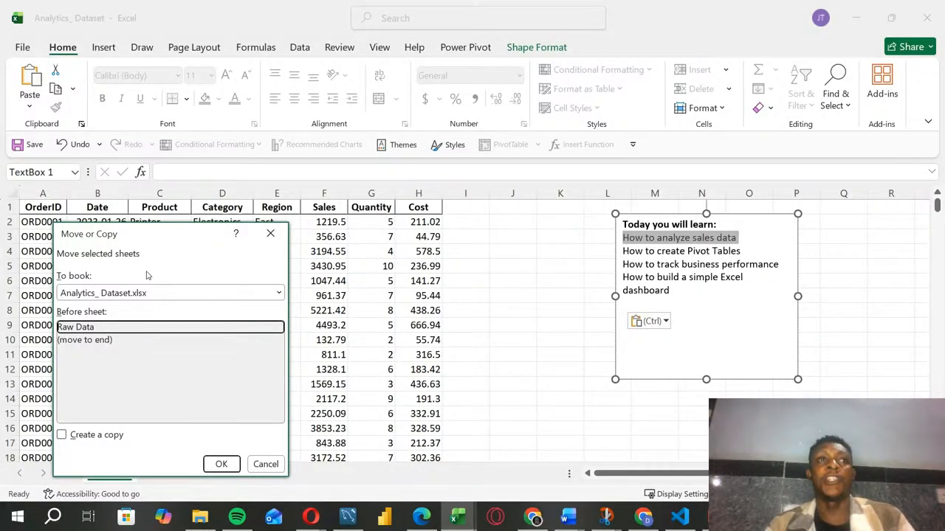
{"action": "left_click", "coordinate": [62, 435]}
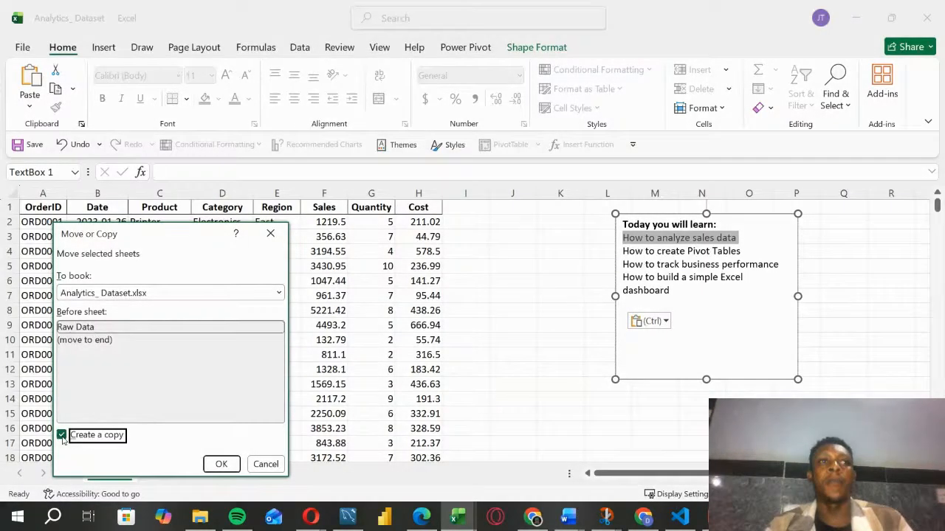
{"action": "left_click", "coordinate": [147, 353]}
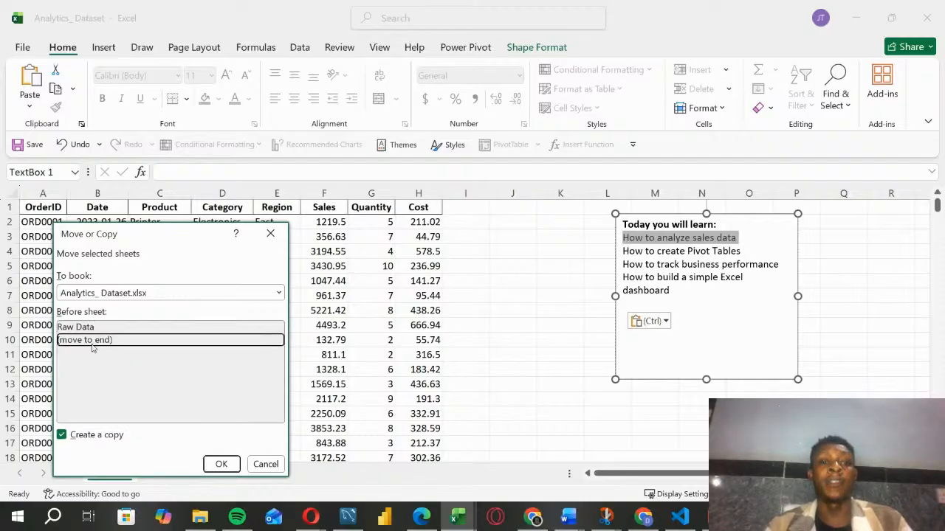
{"action": "left_click", "coordinate": [222, 464]}
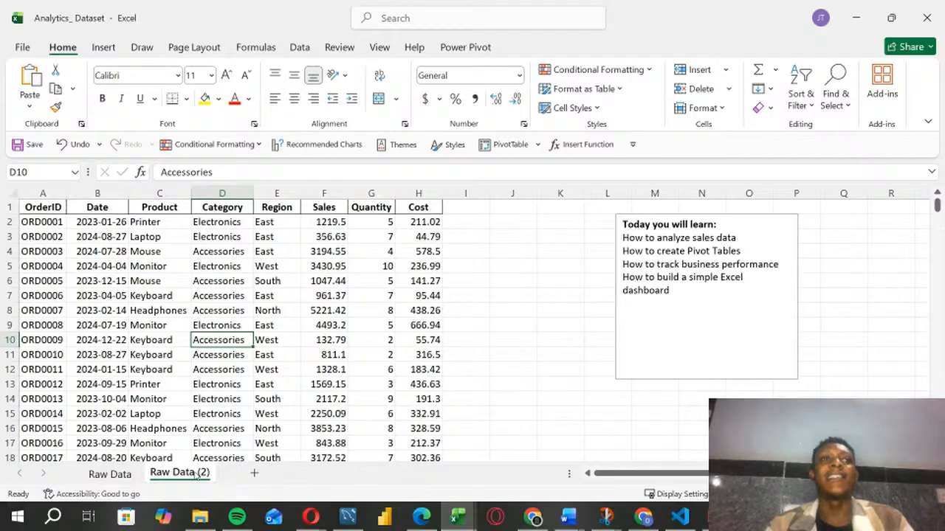
Step: Rename the copied sheet as Dataset
{"action": "double_click", "coordinate": [196, 474]}
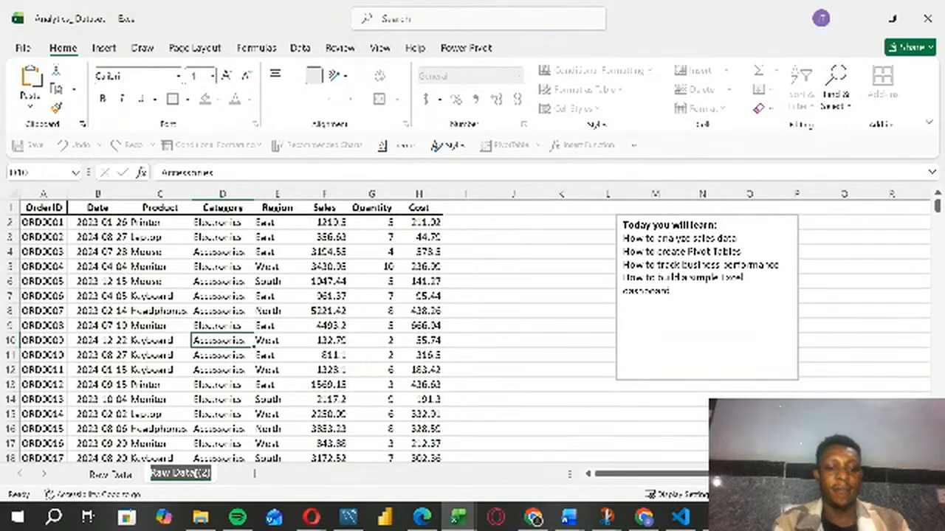
{"action": "type", "text": "Data"}
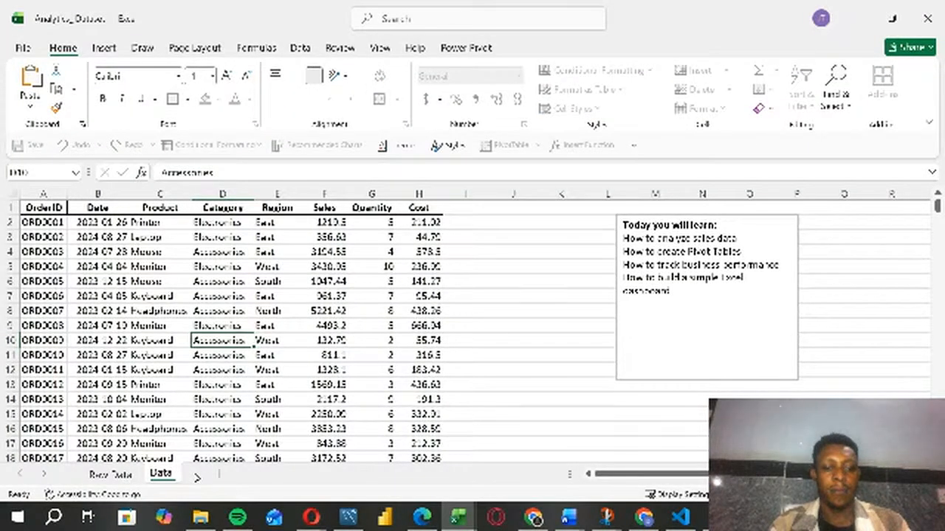
{"action": "type", "text": "set"}
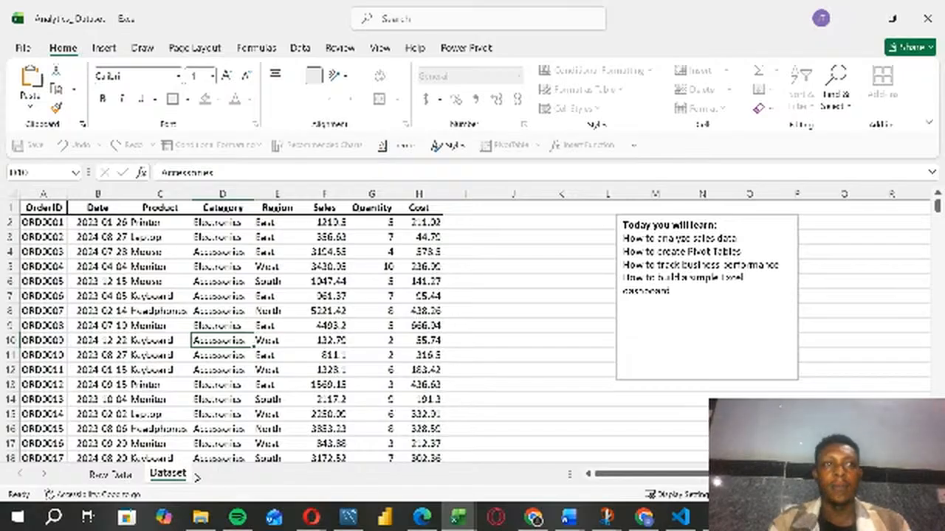
{"action": "key", "text": "Return"}
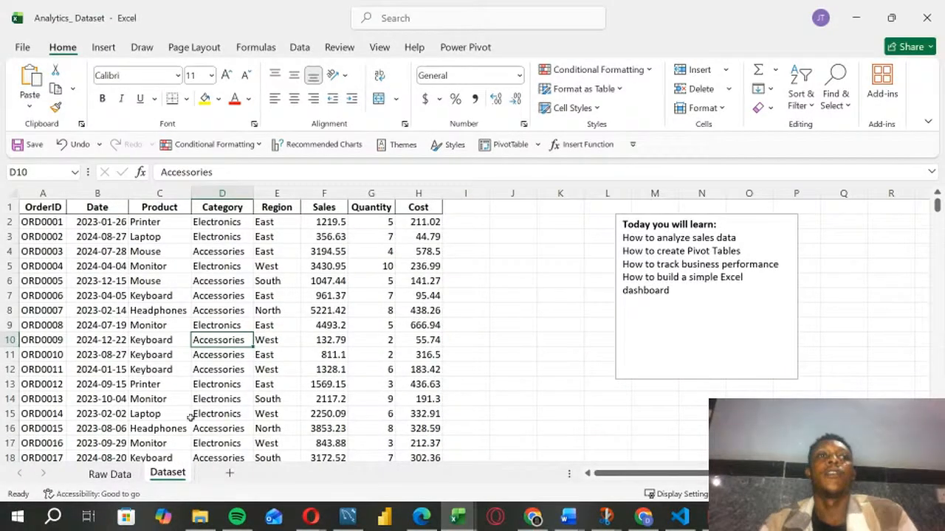
{"action": "left_click", "coordinate": [263, 401]}
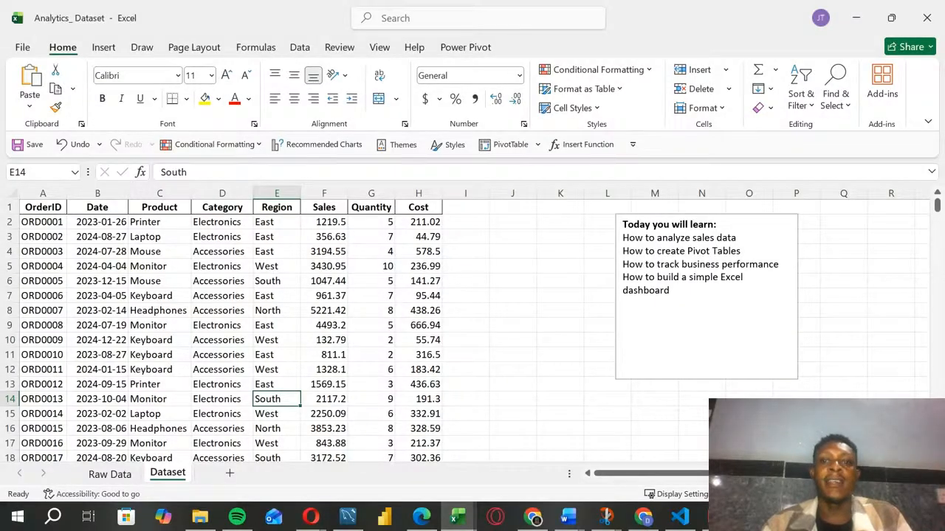
Step: Go through the columns of the Dataset sheet one by one, from OrderID to Cost
{"action": "key", "text": "alt+Tab"}
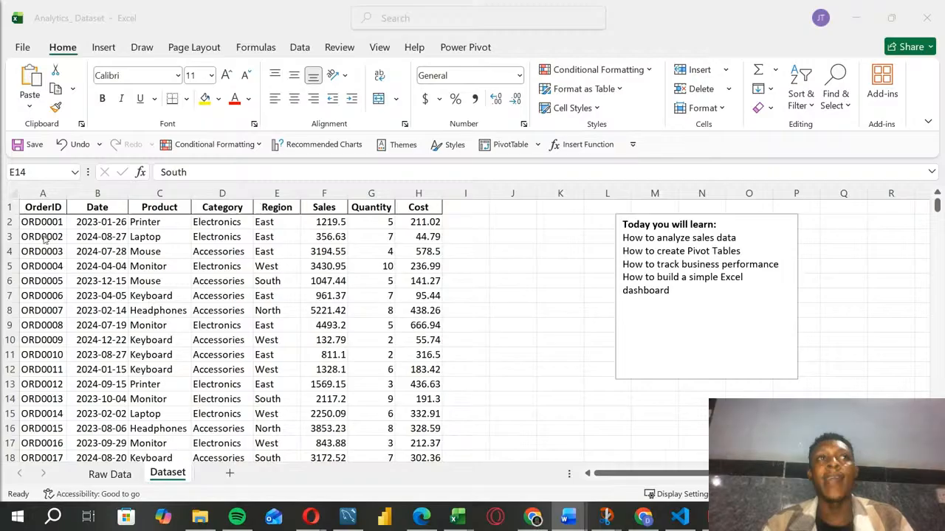
{"action": "left_click", "coordinate": [56, 190]}
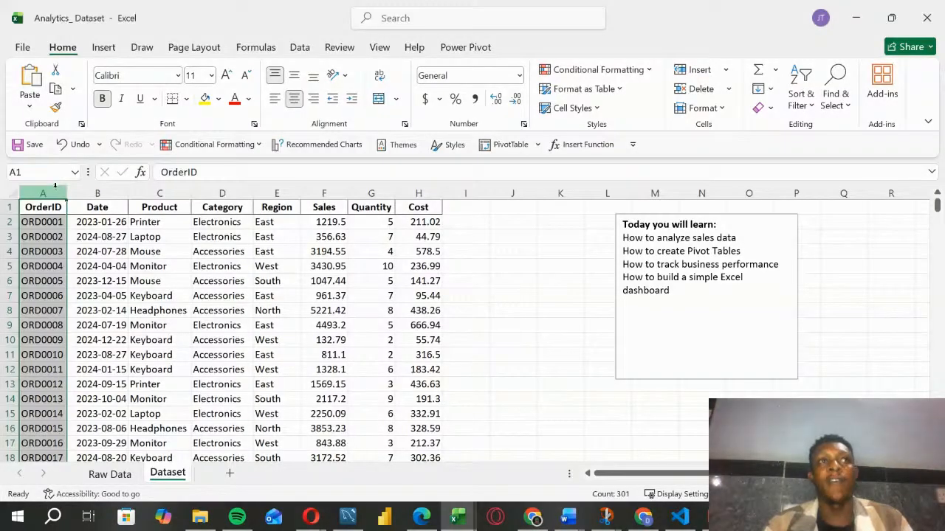
{"action": "left_click", "coordinate": [107, 194]}
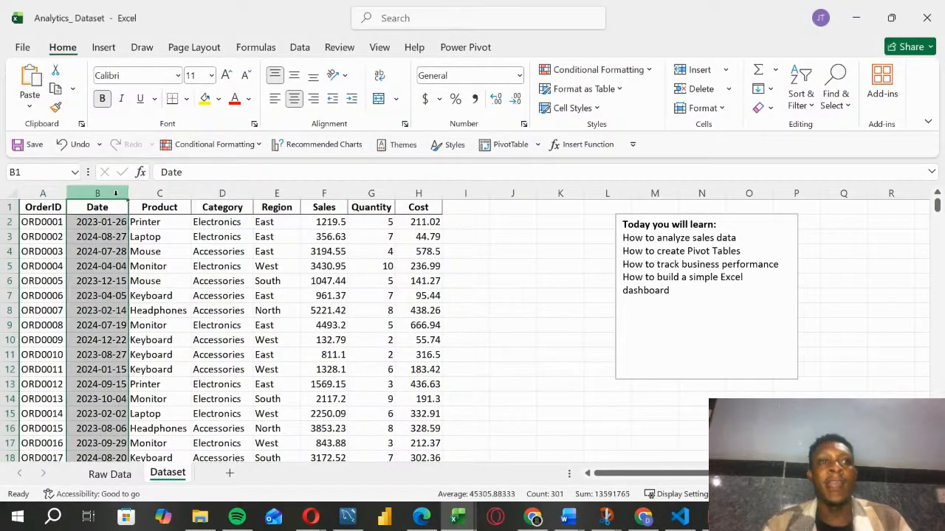
{"action": "left_click", "coordinate": [165, 195]}
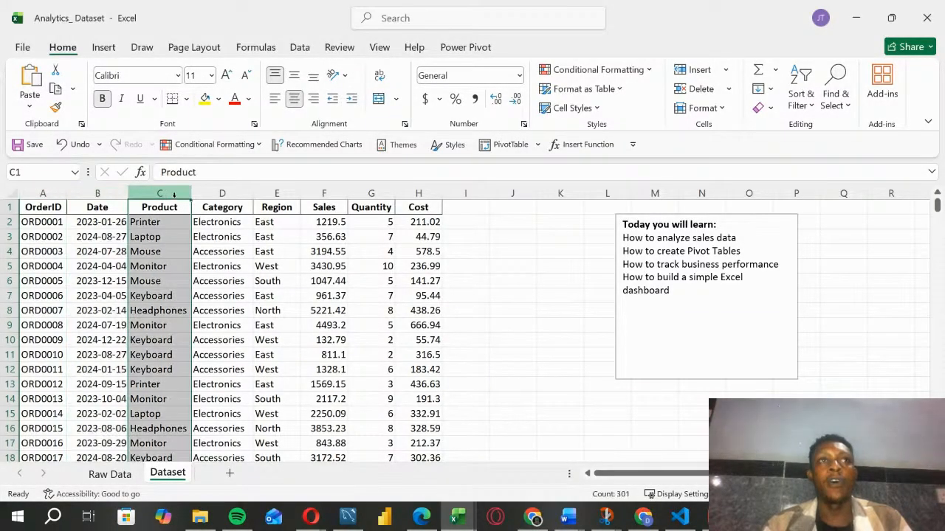
{"action": "left_click", "coordinate": [223, 192]}
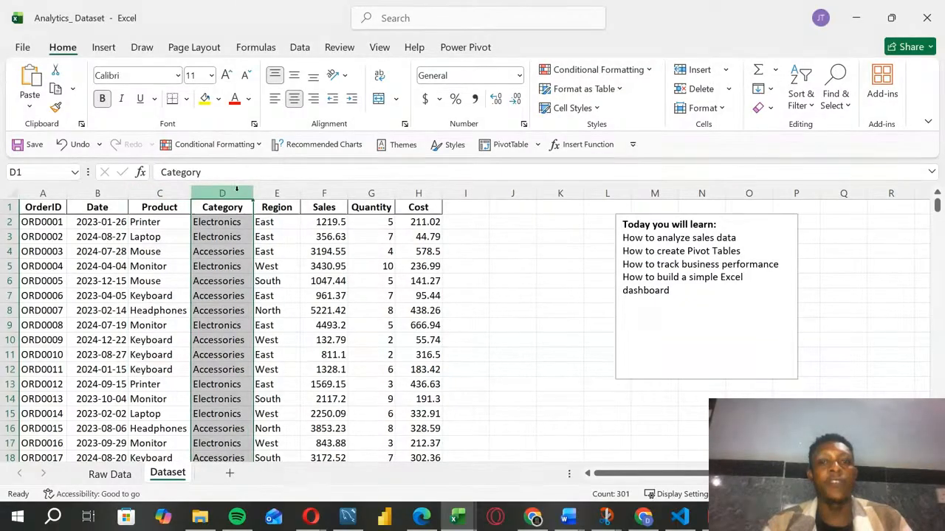
{"action": "left_click", "coordinate": [276, 194]}
{"action": "left_click", "coordinate": [323, 197]}
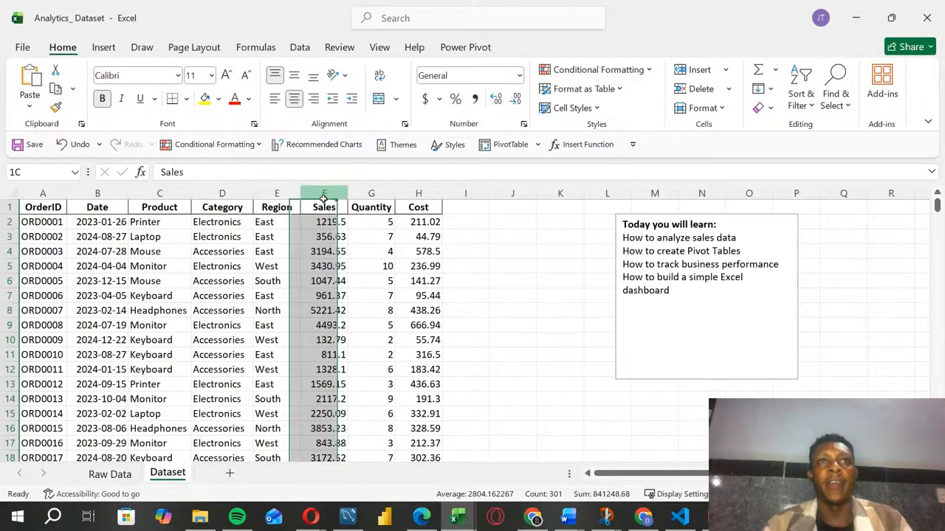
{"action": "left_click", "coordinate": [372, 194]}
{"action": "left_click", "coordinate": [418, 194]}
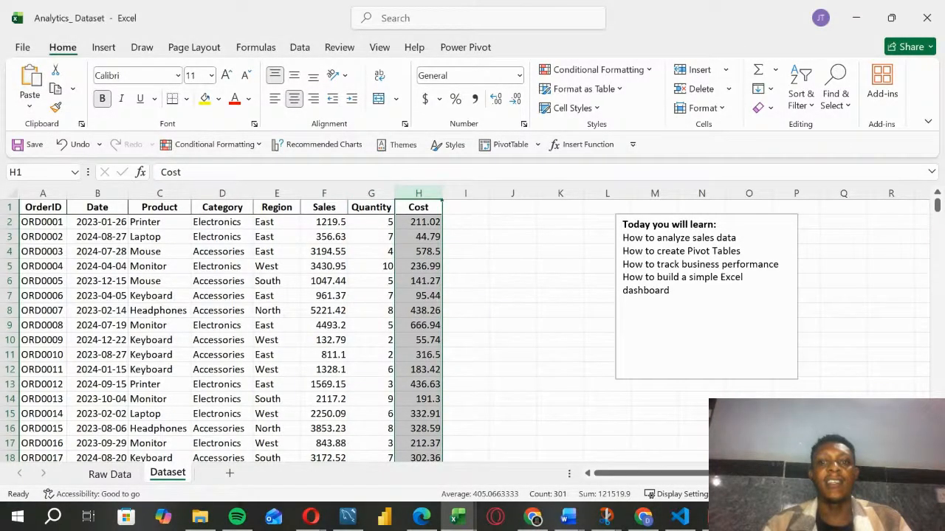
{"action": "key", "text": "alt+Tab"}
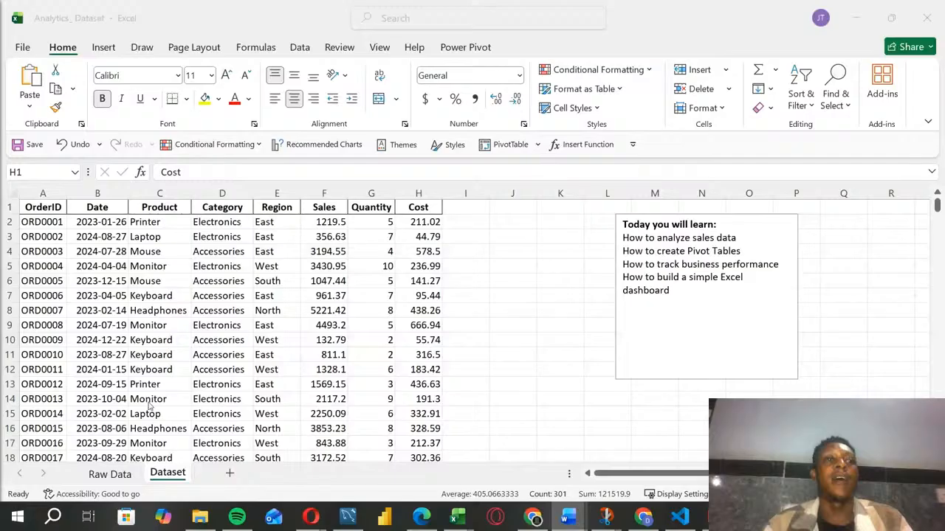
Step: Turn on filtering for the header row of the sales data in the Dataset sheet
{"action": "left_click", "coordinate": [221, 281]}
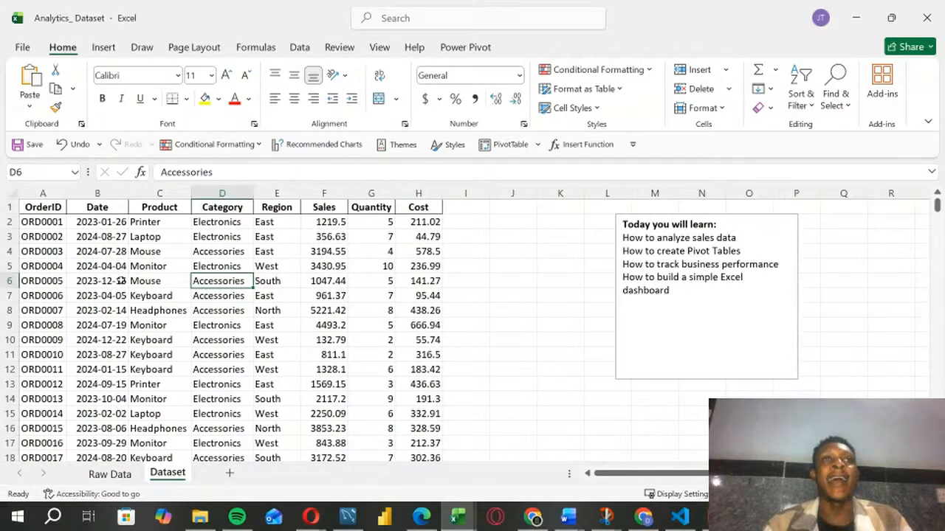
{"action": "left_click", "coordinate": [141, 299]}
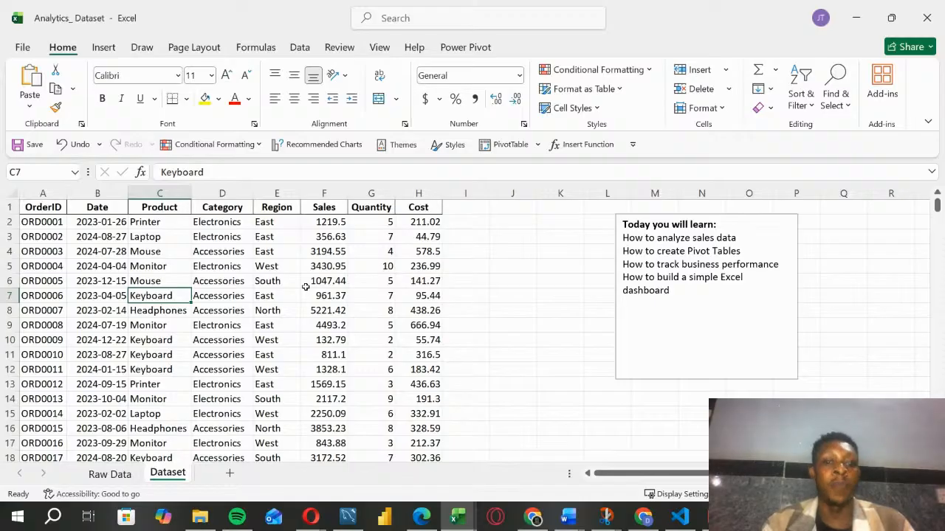
{"action": "left_click", "coordinate": [254, 353]}
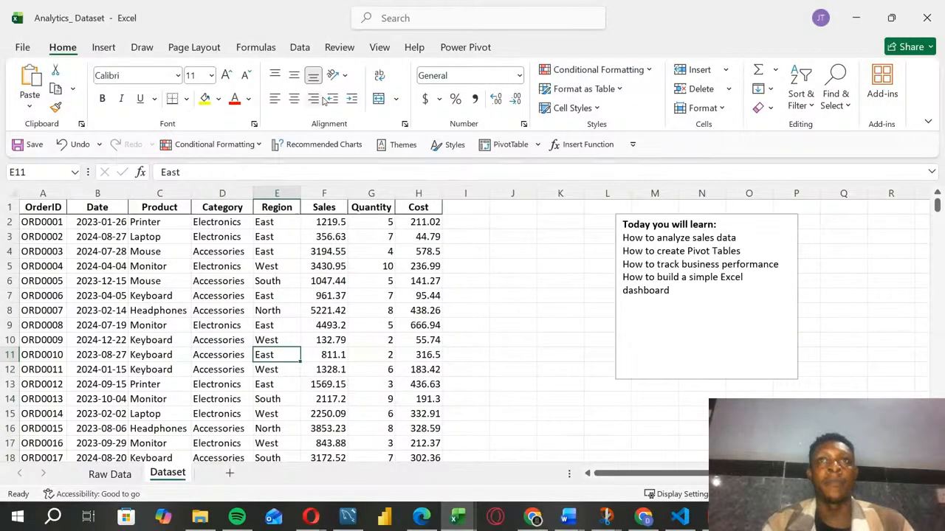
{"action": "left_click", "coordinate": [801, 96]}
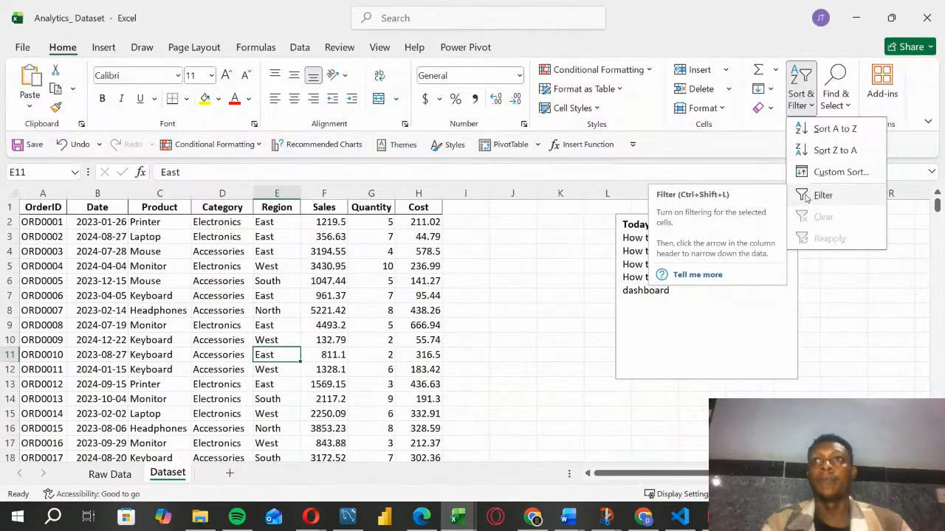
{"action": "left_click", "coordinate": [806, 198]}
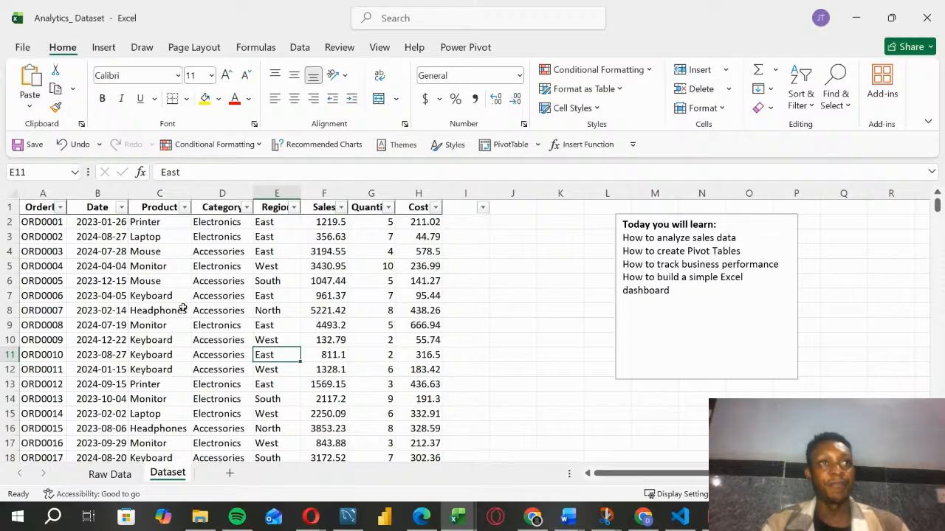
{"action": "left_click_drag", "start_coordinate": [182, 308], "coordinate": [176, 296]}
{"action": "left_click", "coordinate": [268, 284]}
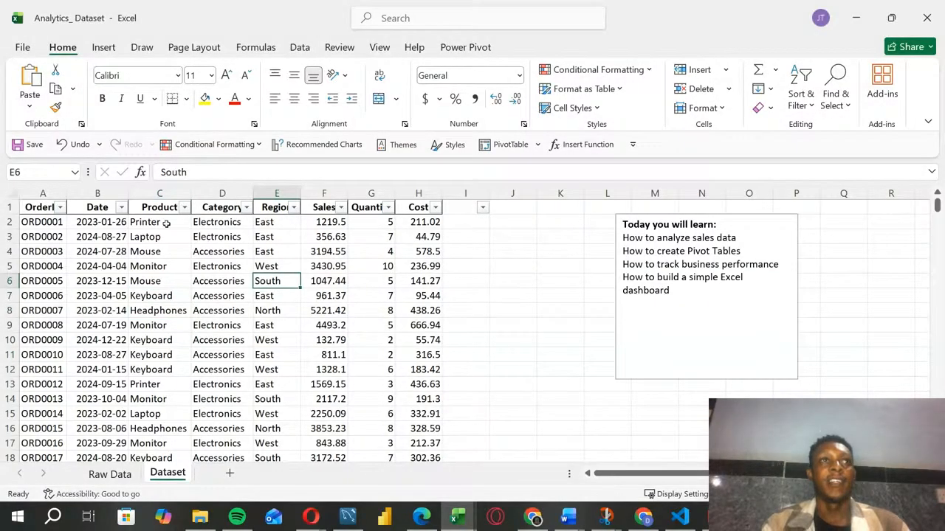
Step: Check the filter value lists of the sales data columns for inconsistent entries, including OrderID, Date, Product and Region
{"action": "left_click", "coordinate": [61, 207]}
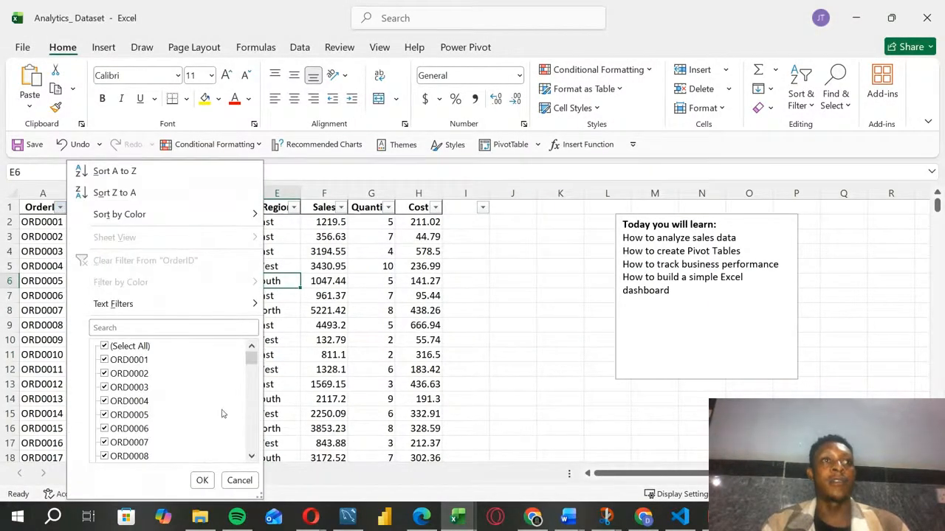
{"action": "mouse_move", "coordinate": [255, 363]}
{"action": "left_mouse_down"}
{"action": "mouse_move", "coordinate": [253, 429]}
{"action": "mouse_move", "coordinate": [253, 362]}
{"action": "mouse_move", "coordinate": [253, 380]}
{"action": "left_mouse_up"}
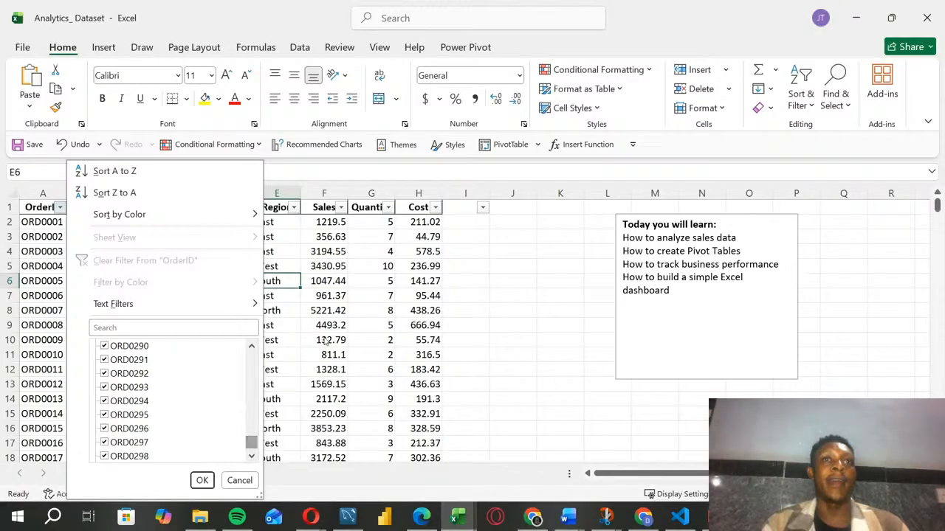
{"action": "key", "text": "Escape"}
{"action": "left_click", "coordinate": [122, 207]}
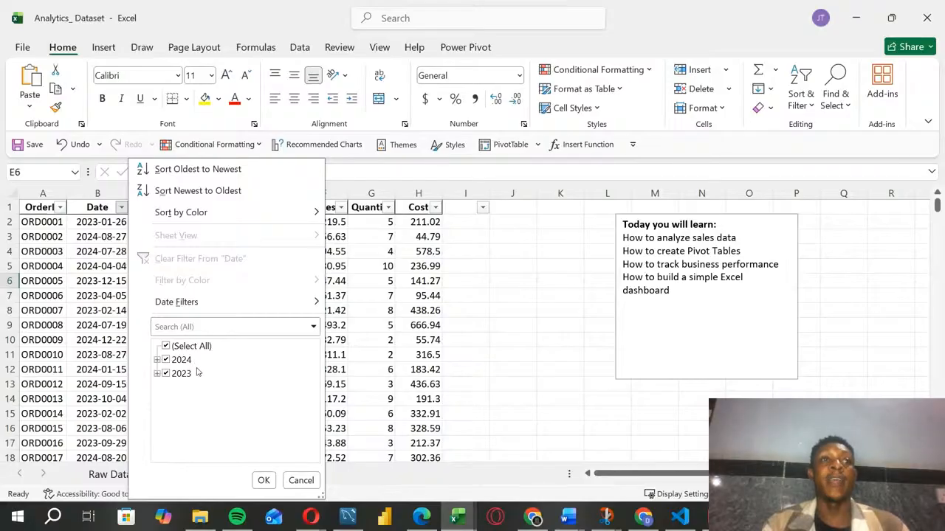
{"action": "left_click", "coordinate": [389, 307]}
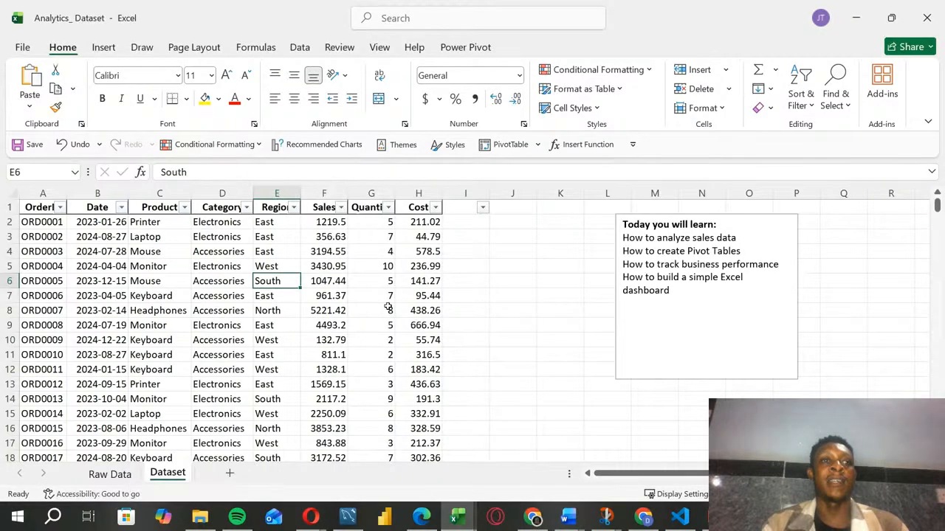
{"action": "left_click", "coordinate": [183, 207]}
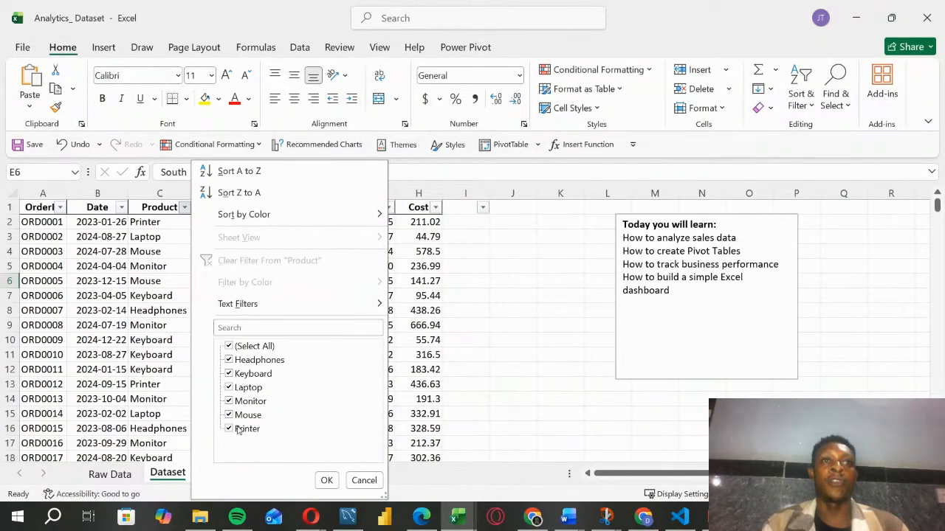
{"action": "left_click", "coordinate": [410, 325]}
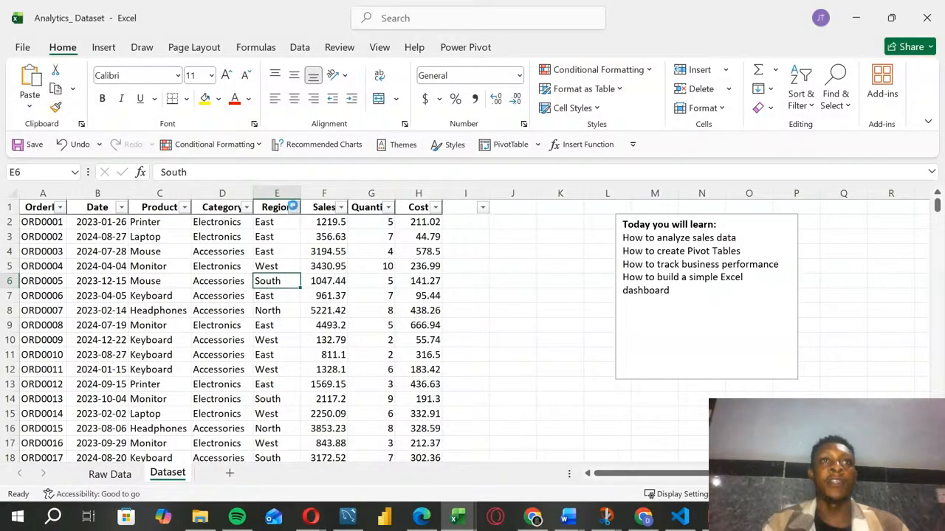
{"action": "left_click", "coordinate": [293, 207]}
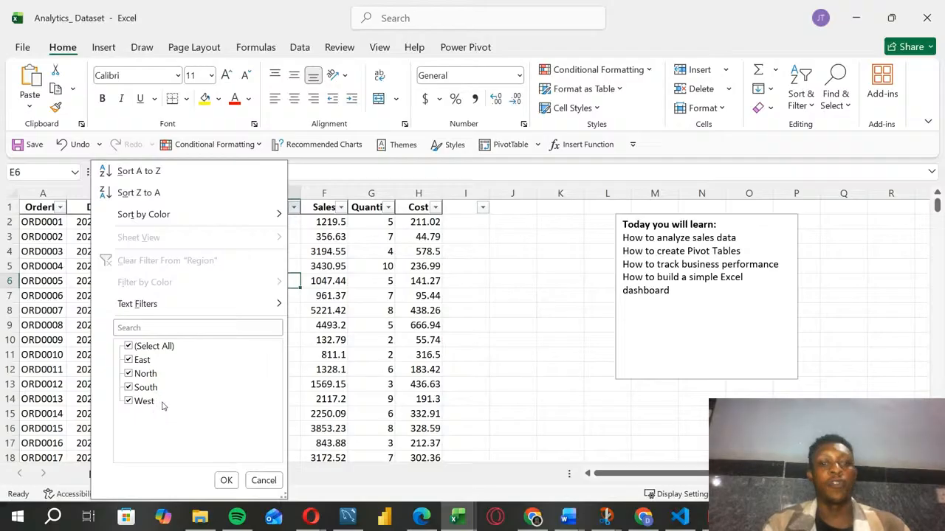
{"action": "left_click", "coordinate": [353, 248]}
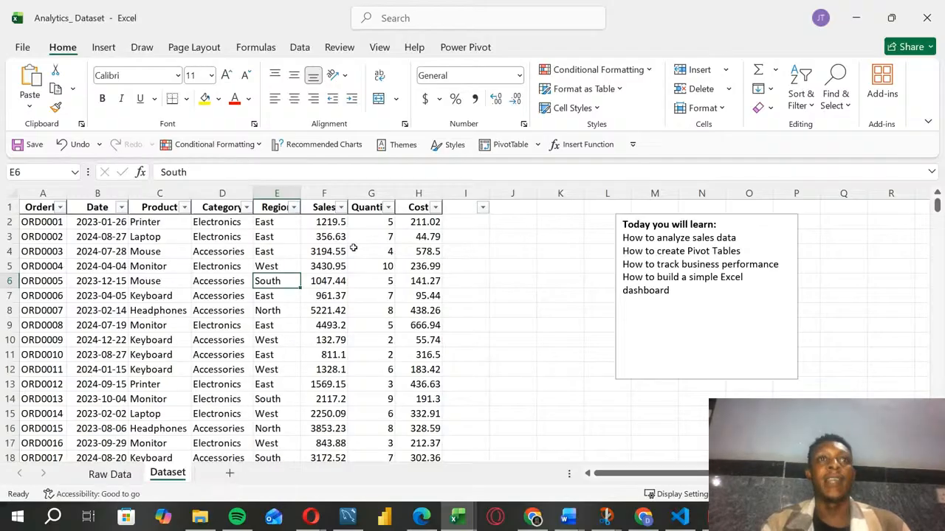
{"action": "left_click", "coordinate": [341, 209]}
{"action": "left_click", "coordinate": [387, 212]}
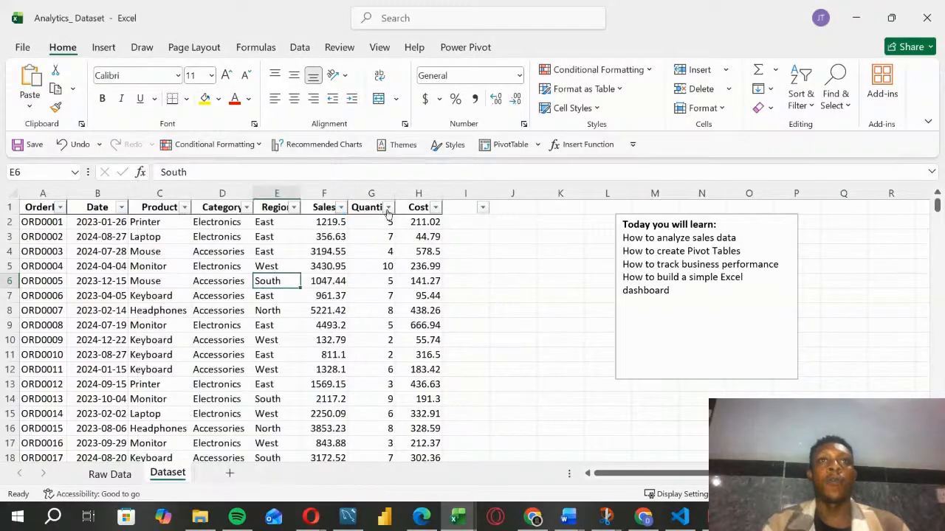
{"action": "left_click", "coordinate": [389, 213]}
{"action": "left_click", "coordinate": [439, 214]}
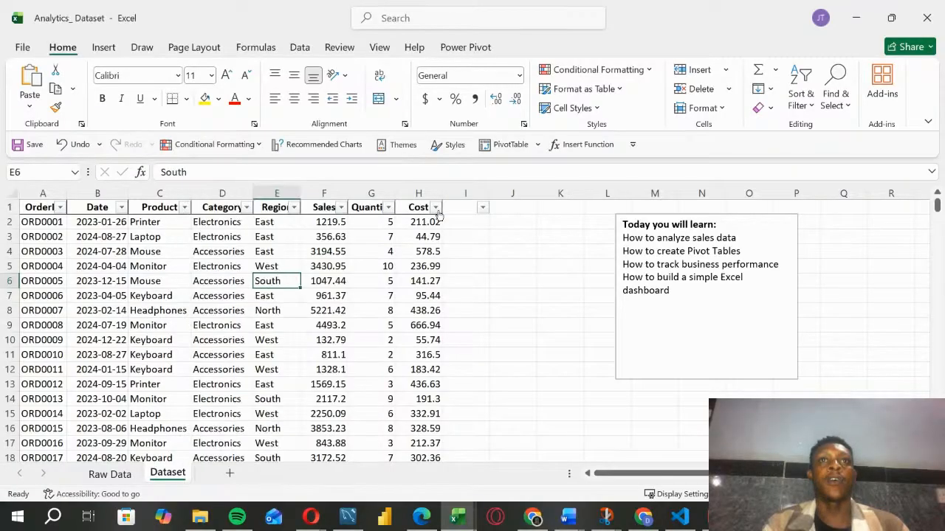
Step: Check the filter list of the unnamed column I and delete that blank column from the Dataset sheet
{"action": "left_click", "coordinate": [483, 208]}
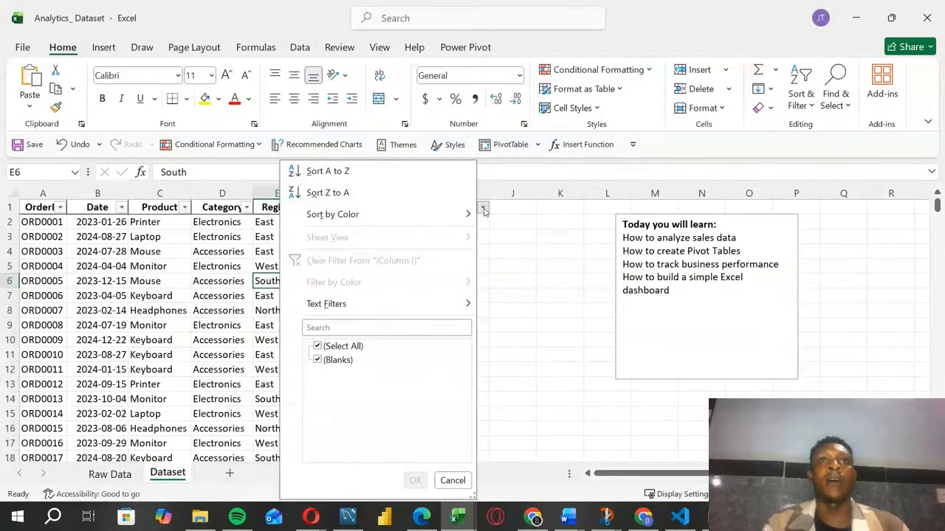
{"action": "left_click", "coordinate": [460, 194]}
{"action": "left_click", "coordinate": [460, 194]}
{"action": "right_click", "coordinate": [460, 194]}
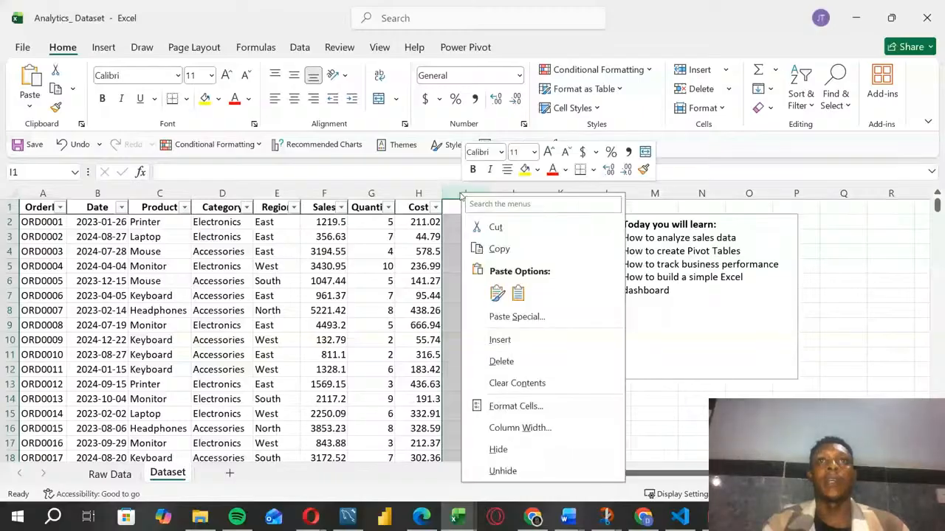
{"action": "left_click", "coordinate": [502, 361]}
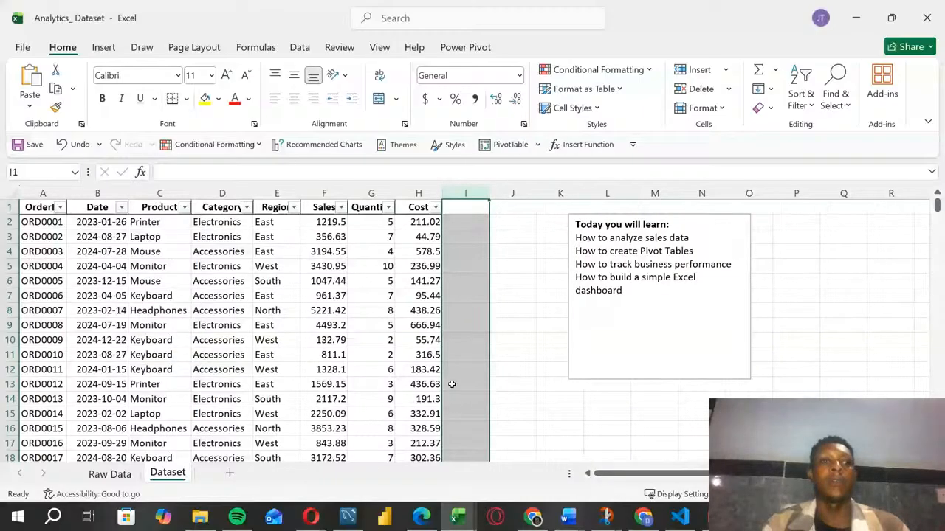
{"action": "left_click", "coordinate": [336, 355]}
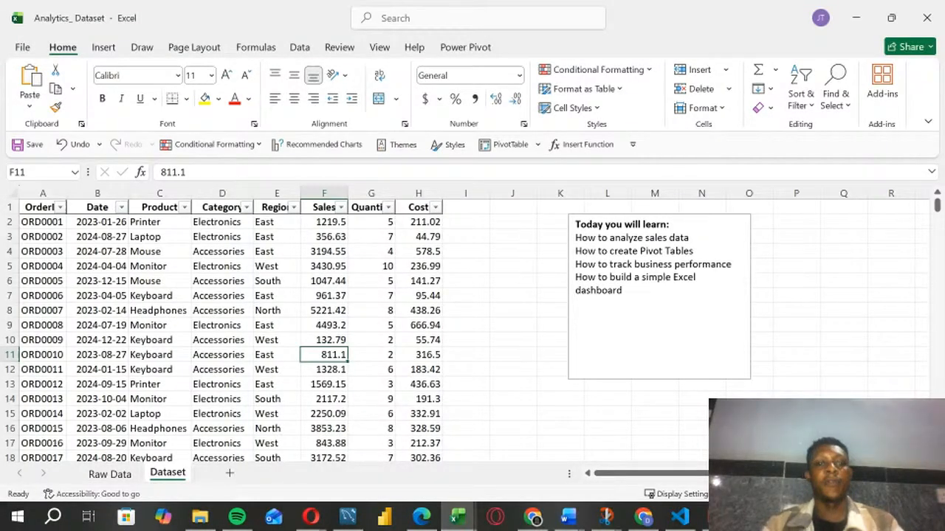
Step: Widen the Category and Product columns slightly so their headers fit beside the filter arrows
{"action": "left_click", "coordinate": [428, 299]}
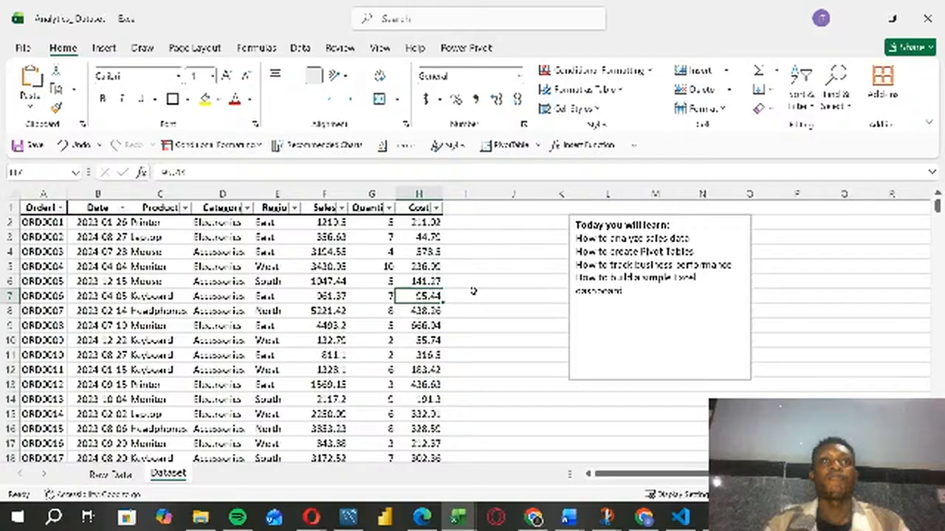
{"action": "left_click_drag", "start_coordinate": [252, 194], "coordinate": [258, 194]}
{"action": "left_click_drag", "start_coordinate": [192, 195], "coordinate": [199, 194]}
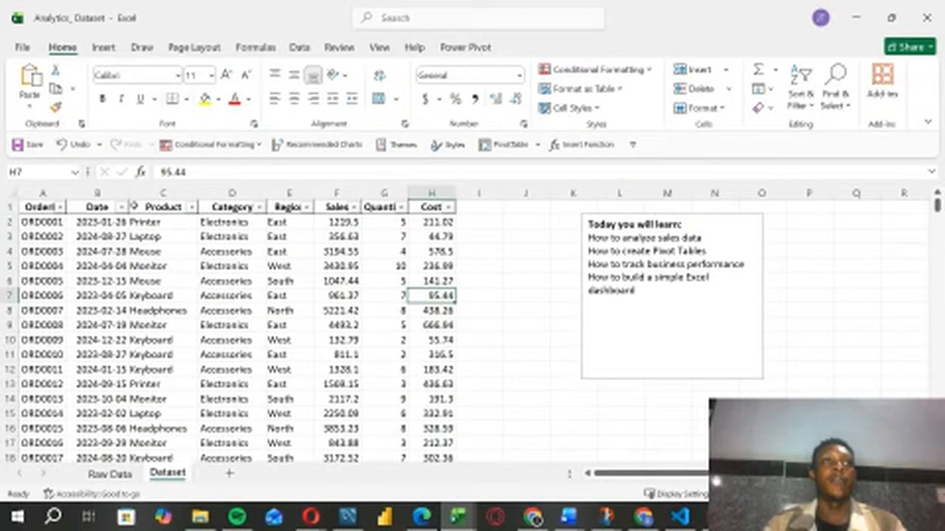
{"action": "left_click", "coordinate": [506, 320]}
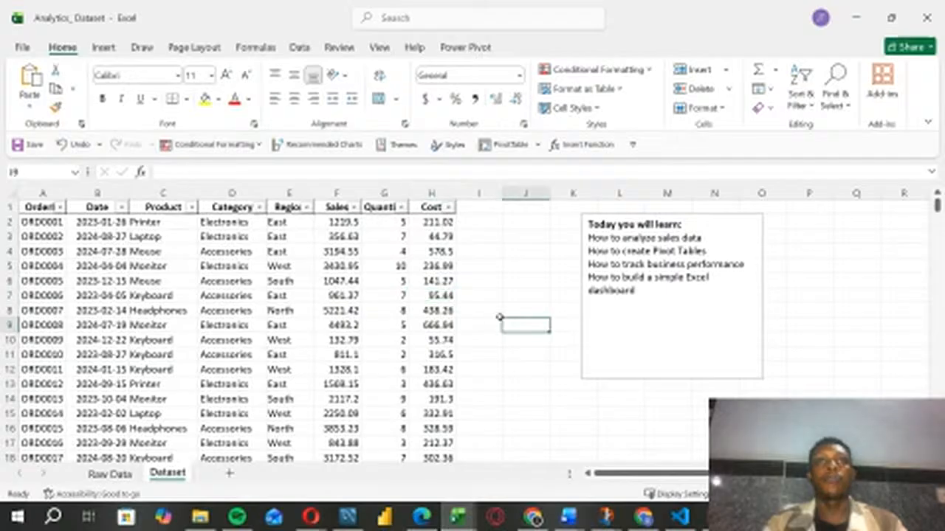
{"action": "left_click", "coordinate": [168, 308]}
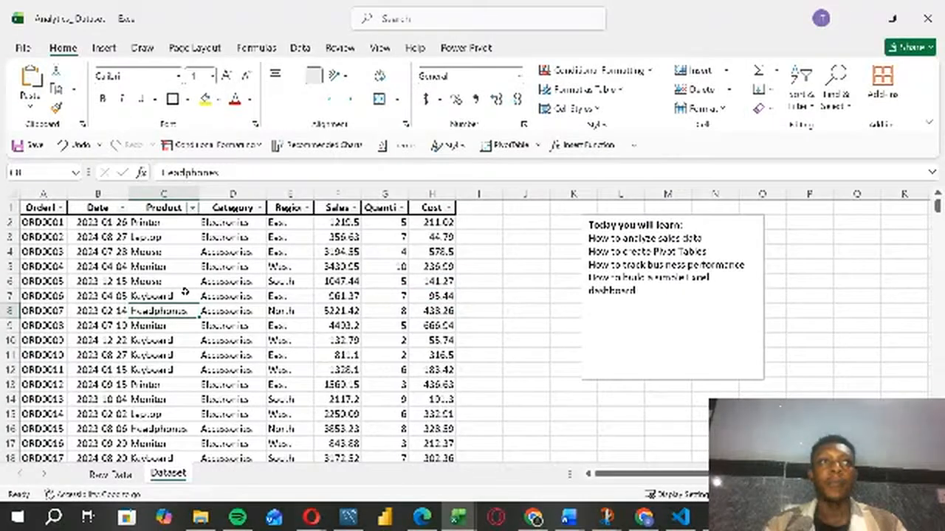
Step: Insert three blank columns between the Date and Product columns
{"action": "left_click", "coordinate": [111, 194]}
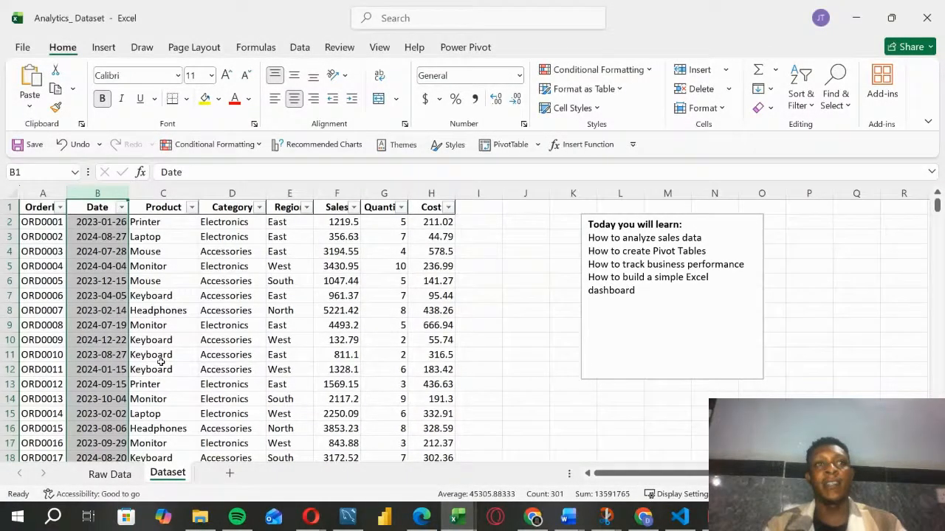
{"action": "left_click", "coordinate": [152, 194]}
{"action": "left_click", "coordinate": [290, 339]}
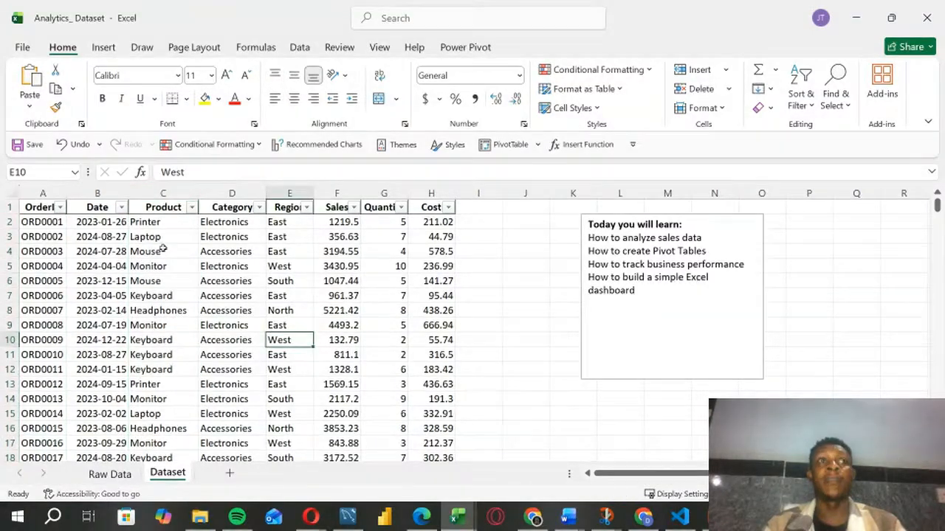
{"action": "left_click", "coordinate": [153, 191]}
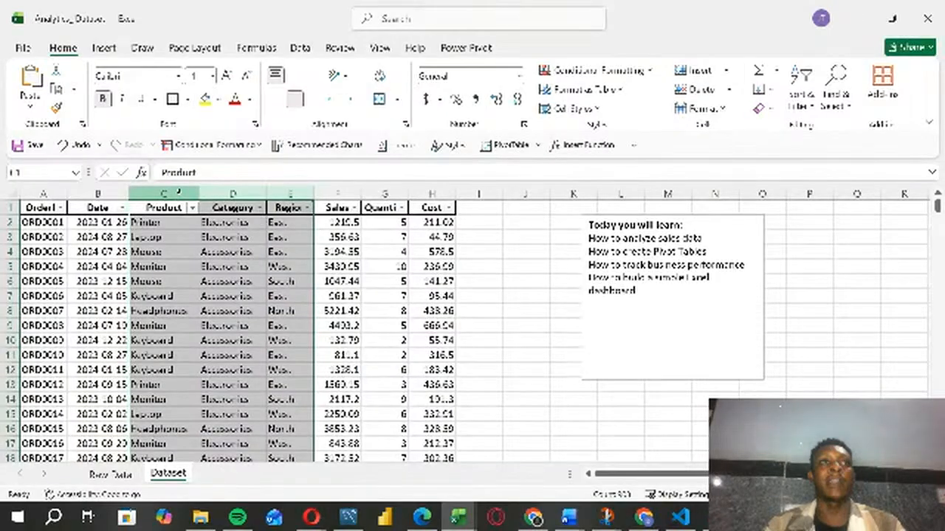
{"action": "right_click", "coordinate": [179, 193]}
{"action": "left_click", "coordinate": [218, 341]}
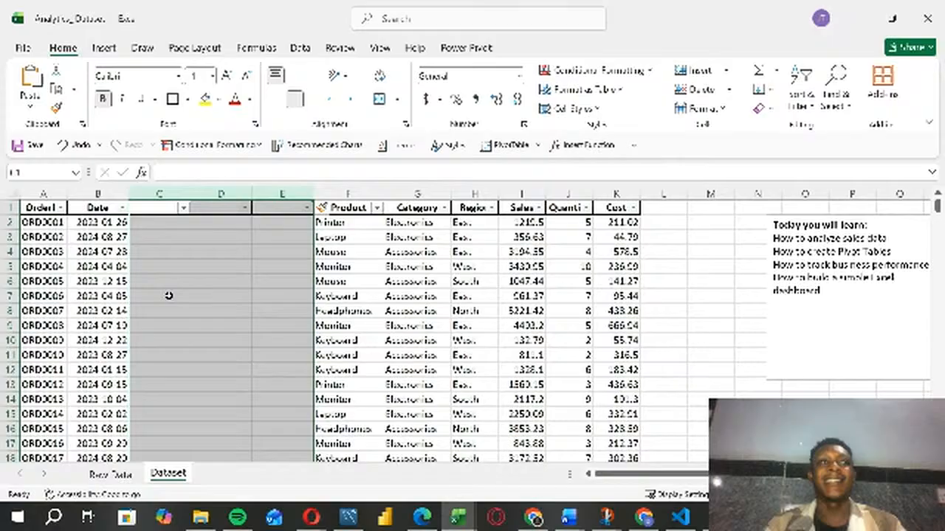
{"action": "left_click", "coordinate": [168, 296]}
Step: Turn off filtering for the header row of the Dataset sheet
{"action": "left_click", "coordinate": [153, 207]}
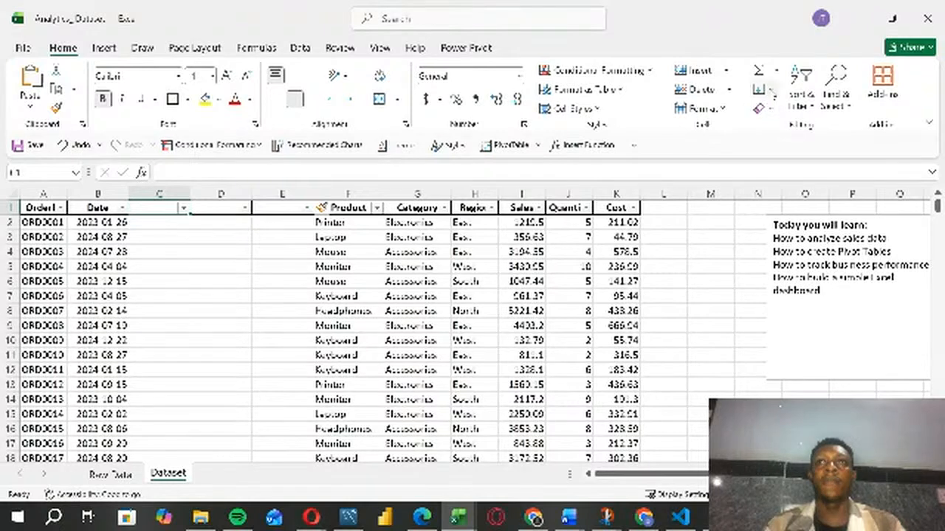
{"action": "left_click", "coordinate": [806, 103]}
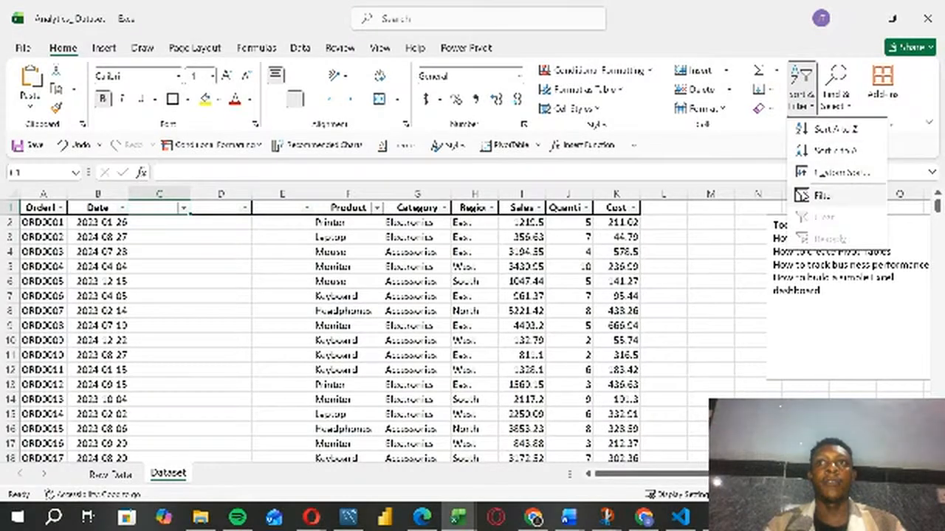
{"action": "left_click", "coordinate": [819, 195]}
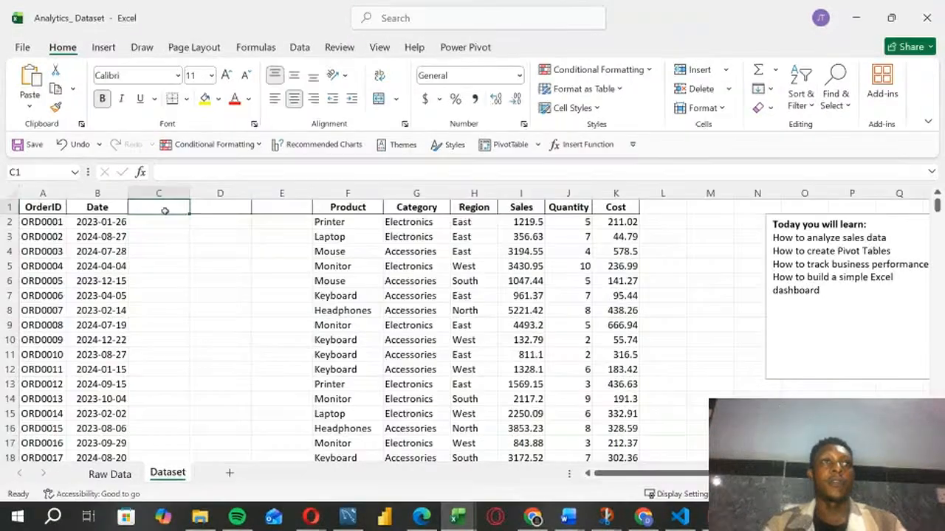
Step: Enter the headers Day, Month and Year in cells C1, D1 and E1 of the new columns
{"action": "type", "text": "Day"}
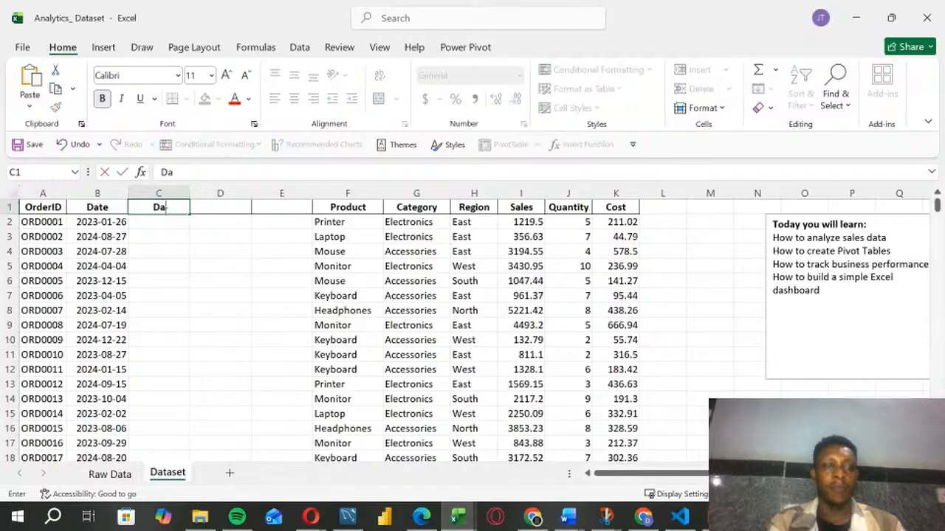
{"action": "left_click", "coordinate": [194, 207]}
{"action": "type", "text": "Month"}
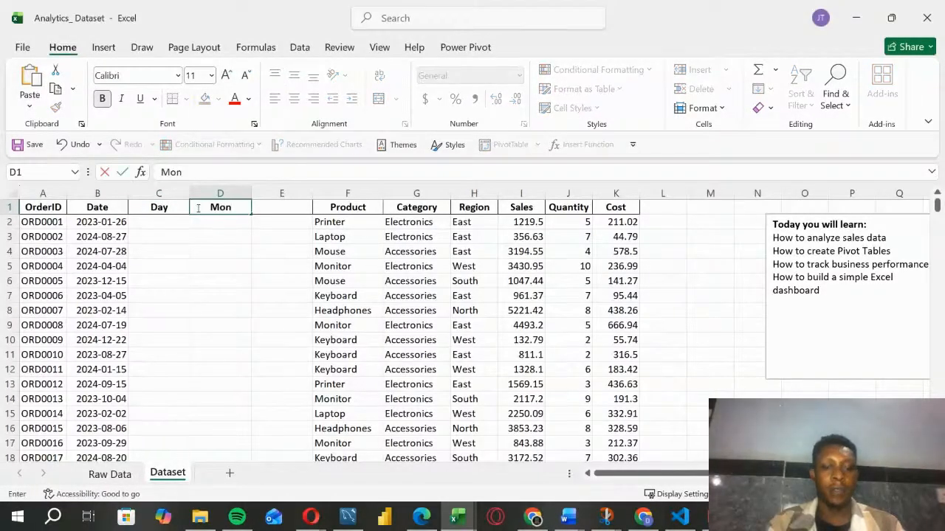
{"action": "left_click", "coordinate": [279, 211]}
{"action": "type", "text": "Year"}
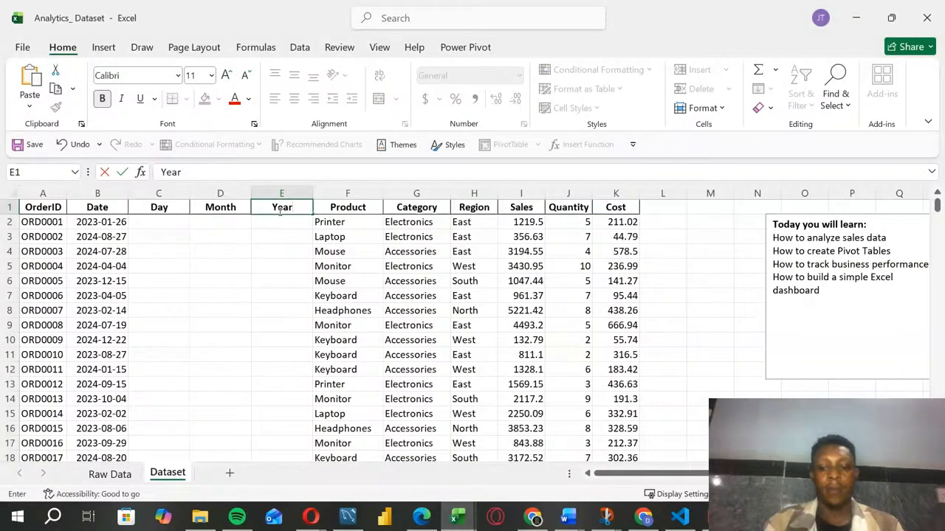
{"action": "key", "text": "Return"}
{"action": "left_click", "coordinate": [294, 279]}
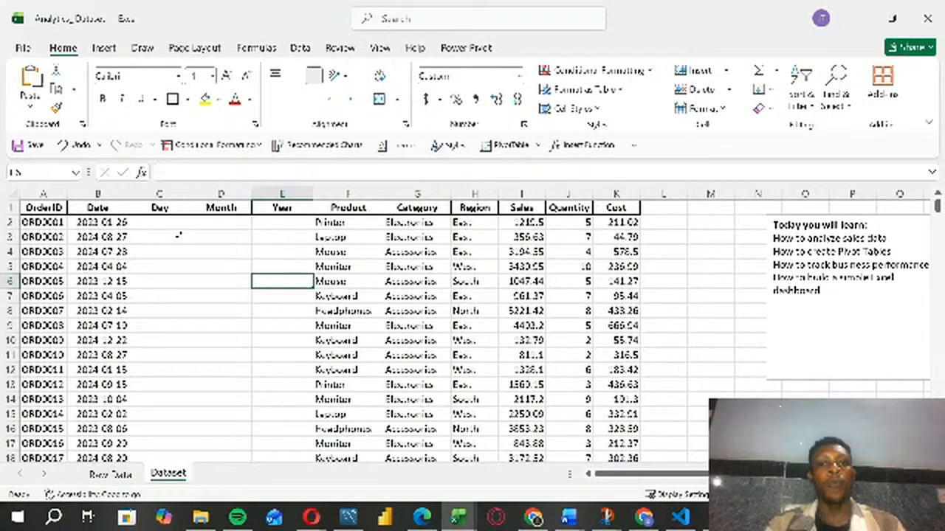
Step: Enter 2023 in cell C2 under the Day header and set the cell's number format to General
{"action": "left_click", "coordinate": [156, 222]}
{"action": "type", "text": "2"}
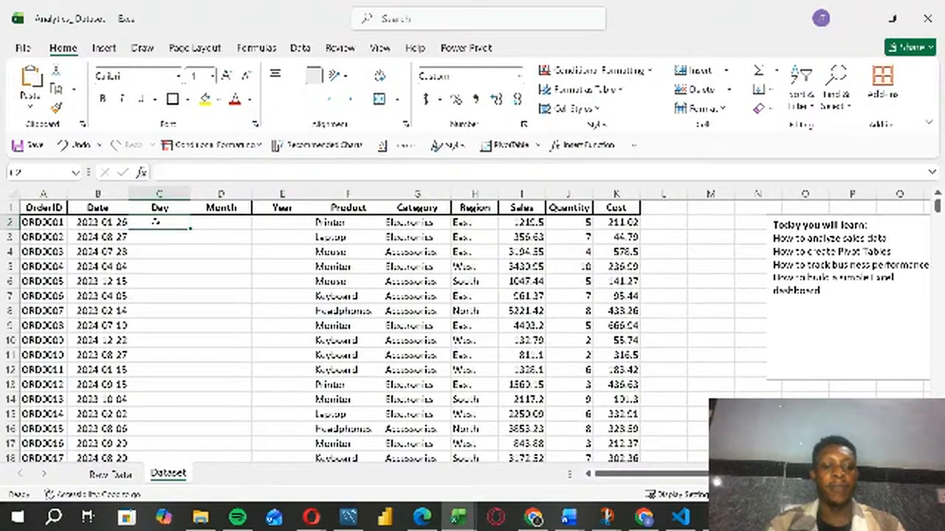
{"action": "type", "text": "023"}
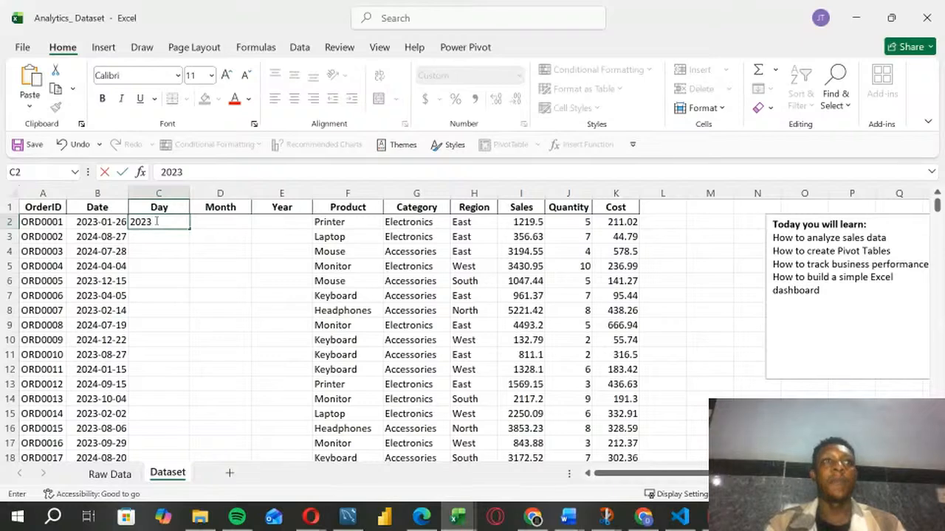
{"action": "left_click", "coordinate": [155, 234]}
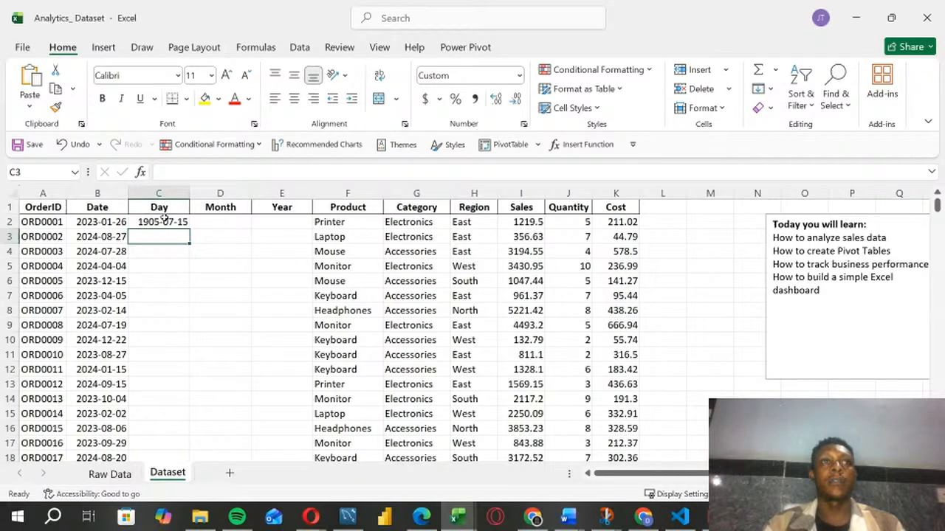
{"action": "left_click", "coordinate": [161, 222]}
{"action": "left_click", "coordinate": [519, 75]}
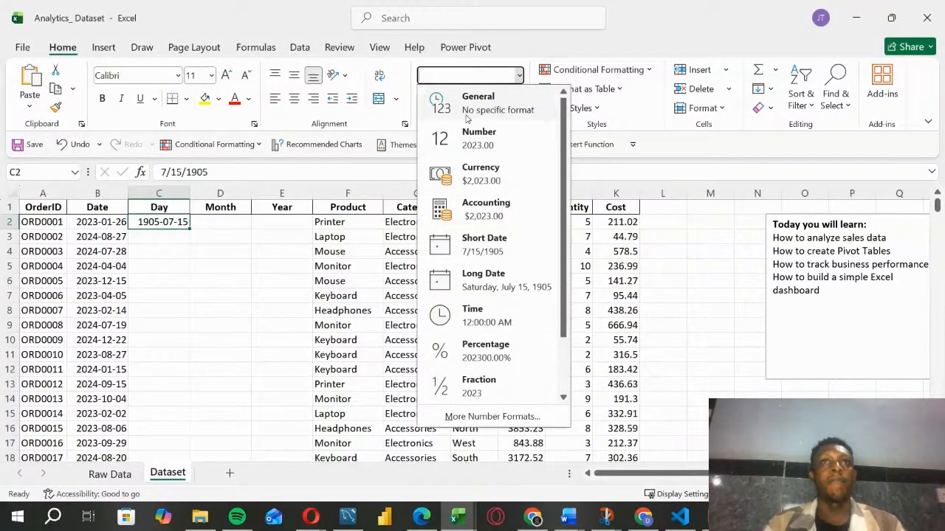
{"action": "left_click", "coordinate": [468, 109]}
Step: Try to Flash Fill the Day column from the 2023 sample in C2, and undo the fill and the sample's General format
{"action": "left_click", "coordinate": [177, 233]}
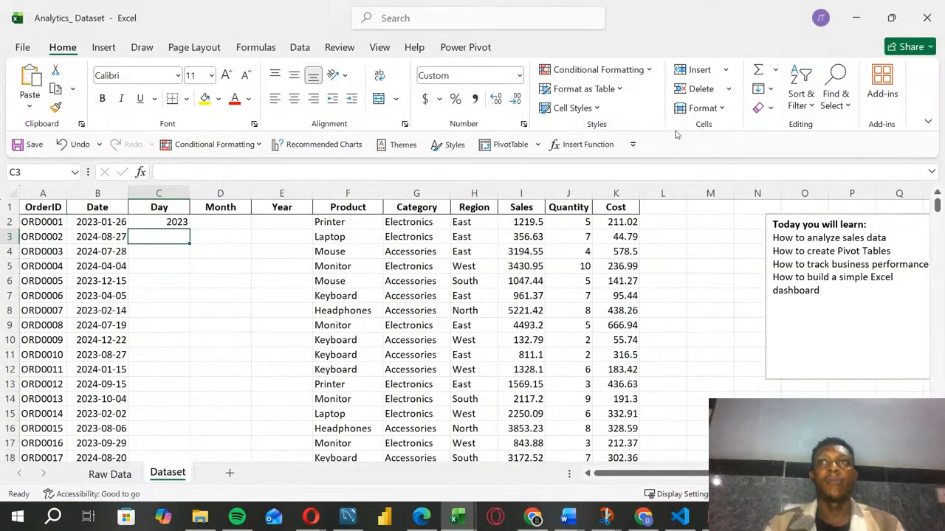
{"action": "left_click", "coordinate": [770, 90]}
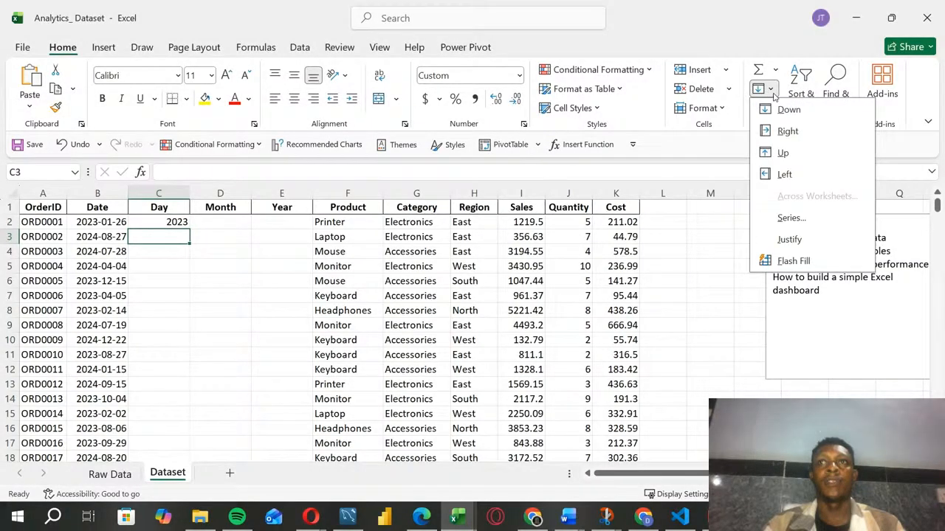
{"action": "left_click", "coordinate": [794, 261]}
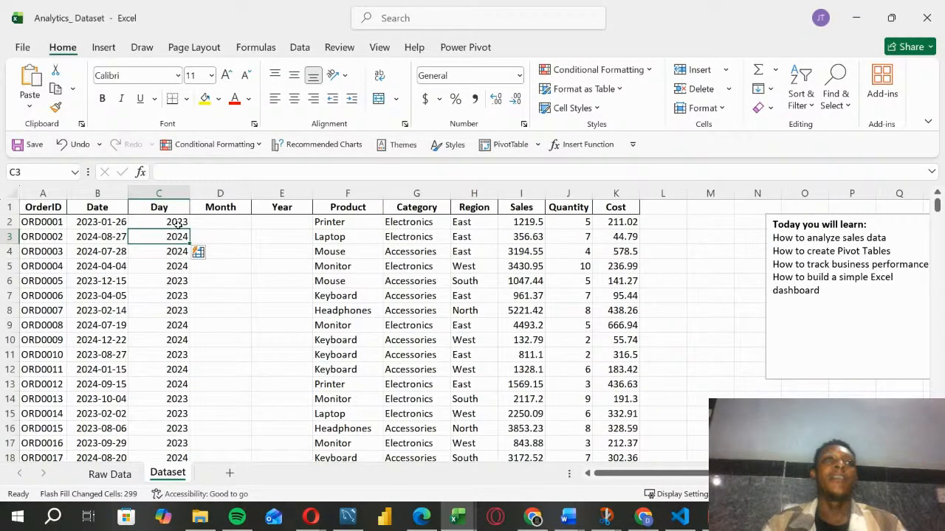
{"action": "key", "text": "ctrl+z"}
{"action": "key", "text": "ctrl+z"}
Step: Replace the entry in cell C2 with 26 and set the cell's number format to General
{"action": "double_click", "coordinate": [171, 221]}
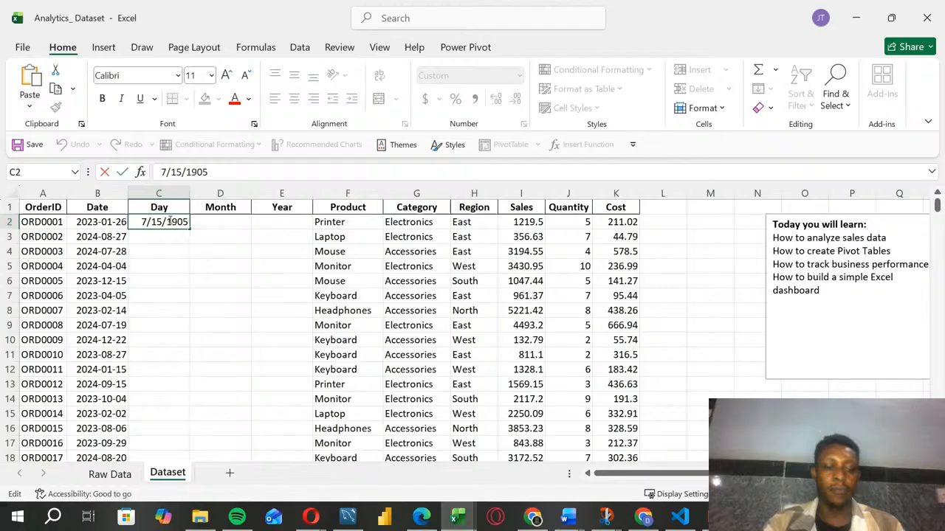
{"action": "key", "text": "BackSpace"}
{"action": "key", "text": "BackSpace"}
{"action": "key", "text": "BackSpace"}
{"action": "key", "text": "BackSpace"}
{"action": "key", "text": "BackSpace"}
{"action": "key", "text": "BackSpace"}
{"action": "key", "text": "BackSpace"}
{"action": "key", "text": "BackSpace"}
{"action": "key", "text": "BackSpace"}
{"action": "type", "text": "="}
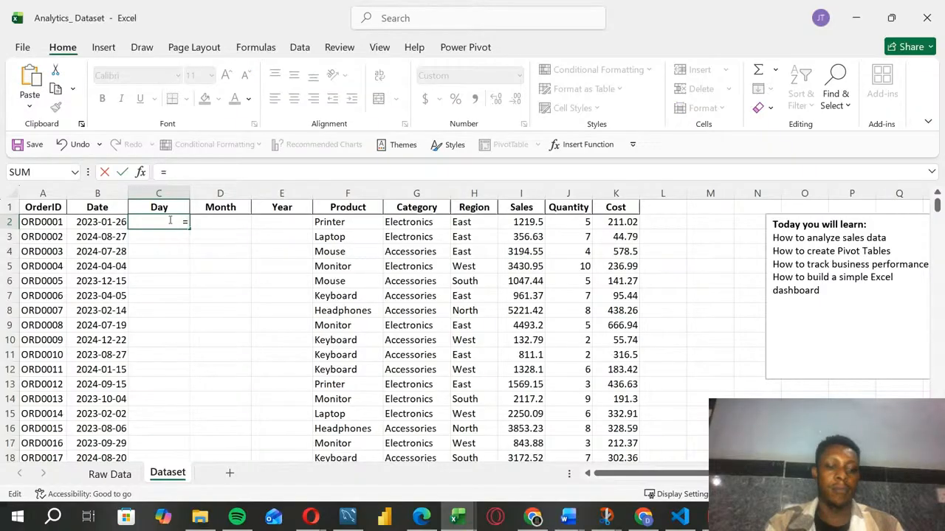
{"action": "key", "text": "BackSpace"}
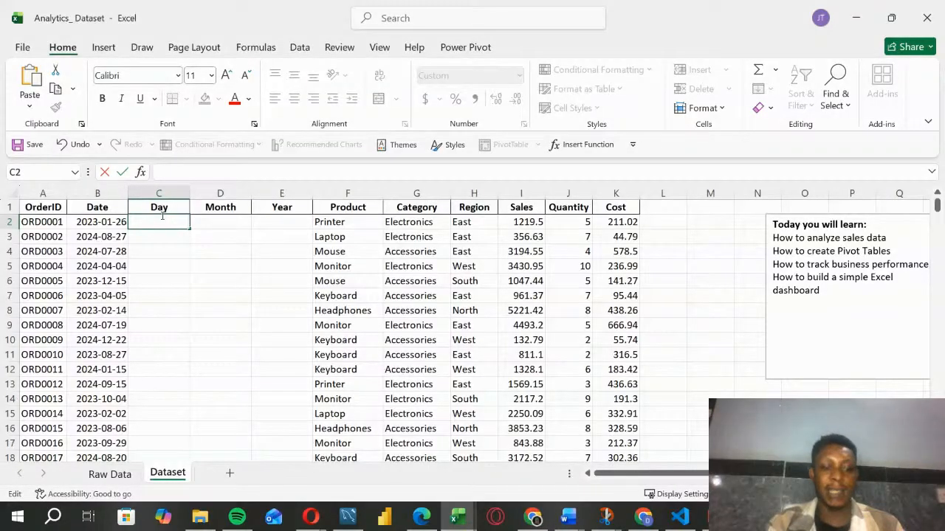
{"action": "type", "text": "26"}
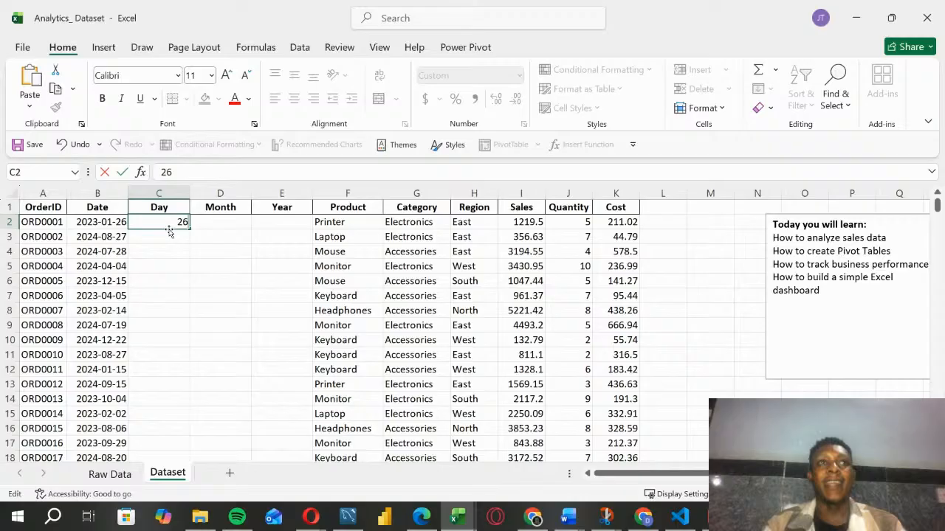
{"action": "left_click", "coordinate": [175, 236]}
{"action": "left_click", "coordinate": [183, 221]}
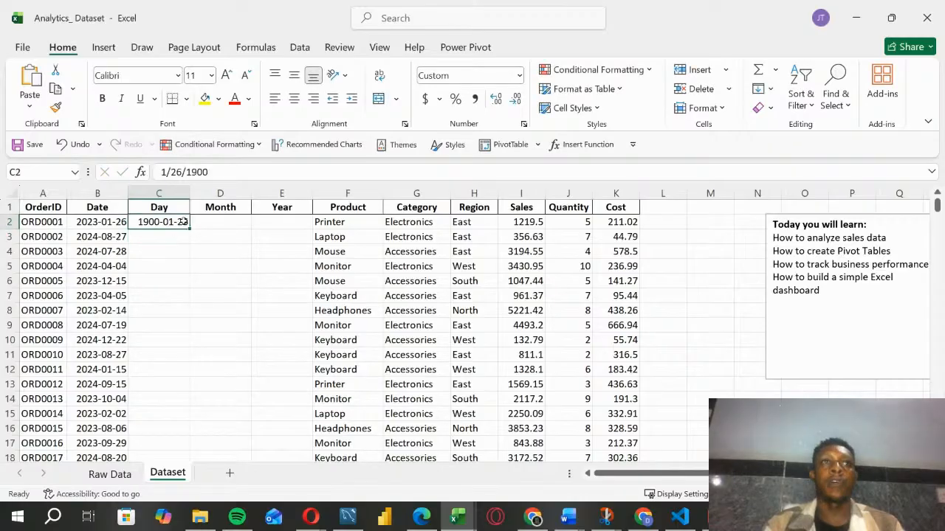
{"action": "left_click", "coordinate": [519, 75]}
{"action": "left_click", "coordinate": [480, 103]}
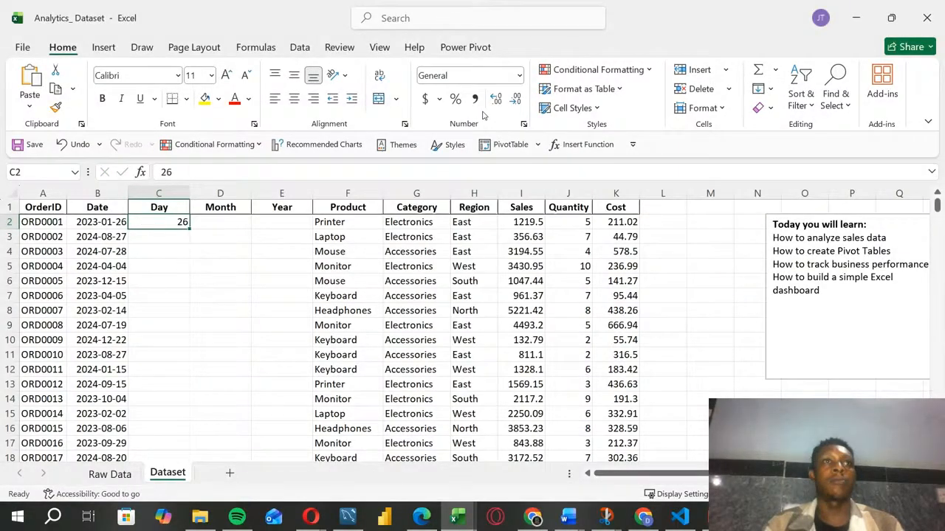
Step: Flash Fill the Day column from C3 downward, using the sample value 26 in C2 as the pattern
{"action": "key", "text": "Return"}
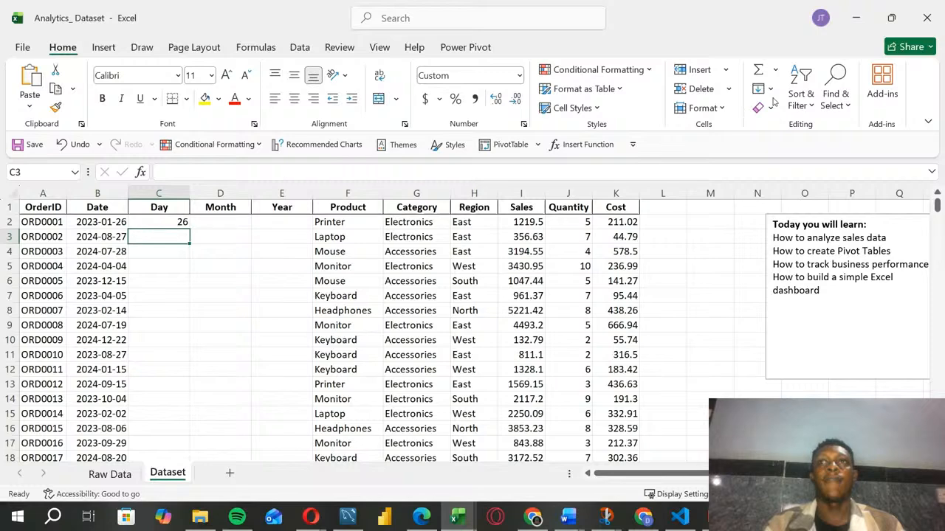
{"action": "left_click", "coordinate": [762, 88]}
{"action": "left_click", "coordinate": [794, 261]}
{"action": "left_click", "coordinate": [155, 280]}
{"action": "left_click", "coordinate": [177, 224]}
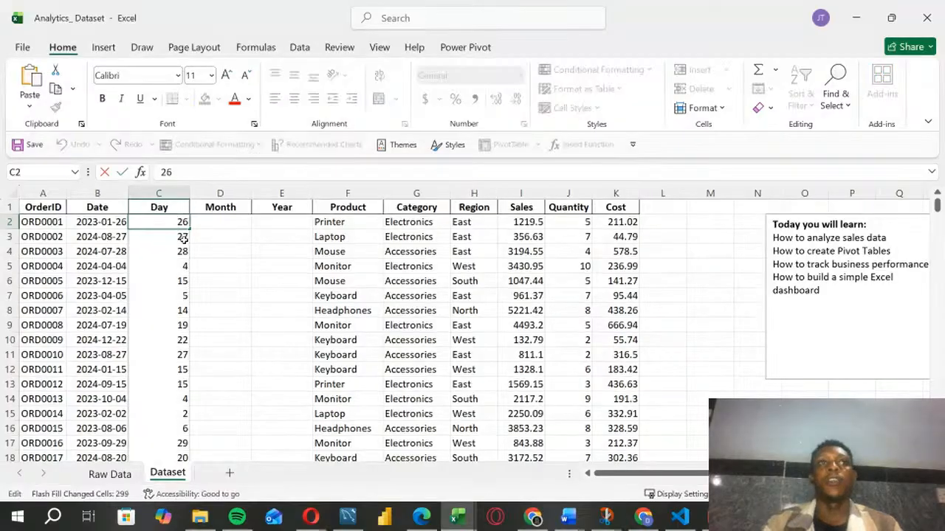
{"action": "left_click", "coordinate": [239, 265]}
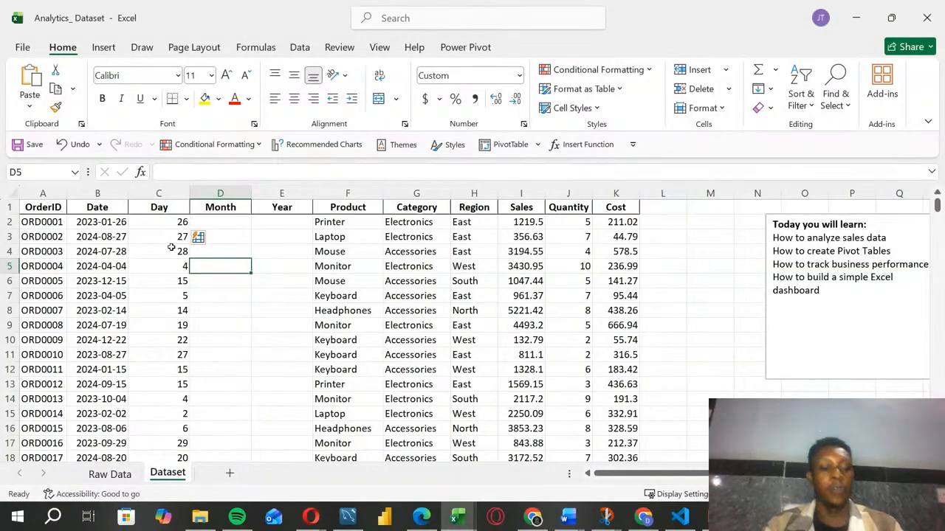
Step: Undo the Flash Fill of the Day column along with the format change and the entry of 26 in C2
{"action": "key", "text": "ctrl+z"}
{"action": "key", "text": "ctrl+z"}
{"action": "key", "text": "ctrl+z"}
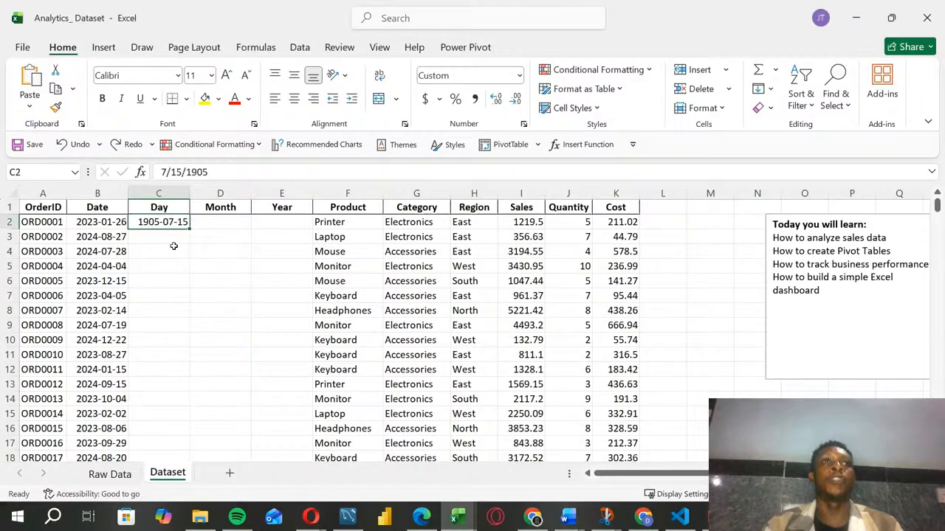
Step: Enter the formula =DAY(B2) in cell C2 to extract the day from the date
{"action": "type", "text": "=Day"}
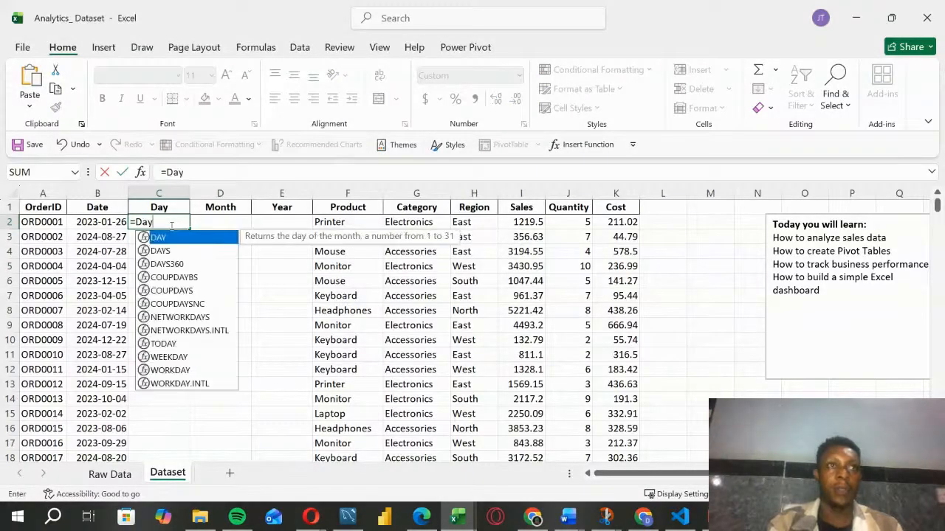
{"action": "double_click", "coordinate": [164, 238]}
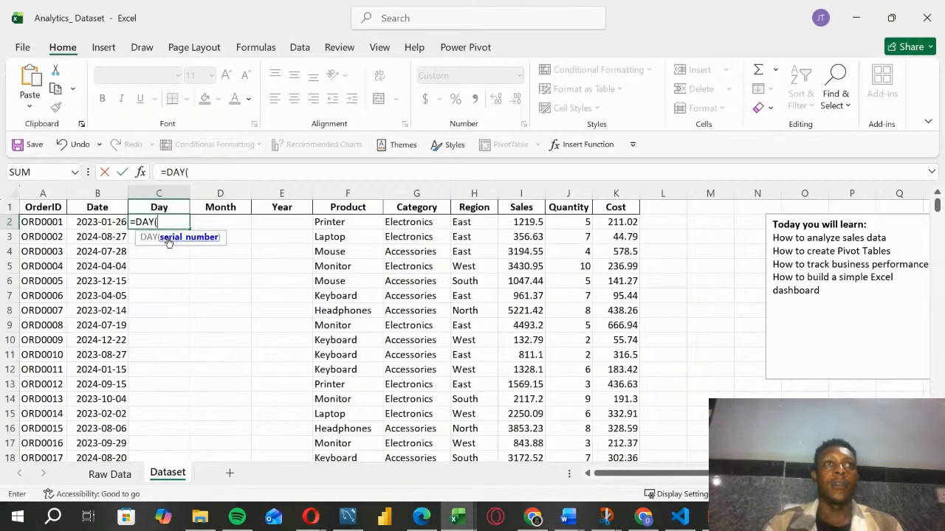
{"action": "left_click", "coordinate": [102, 221]}
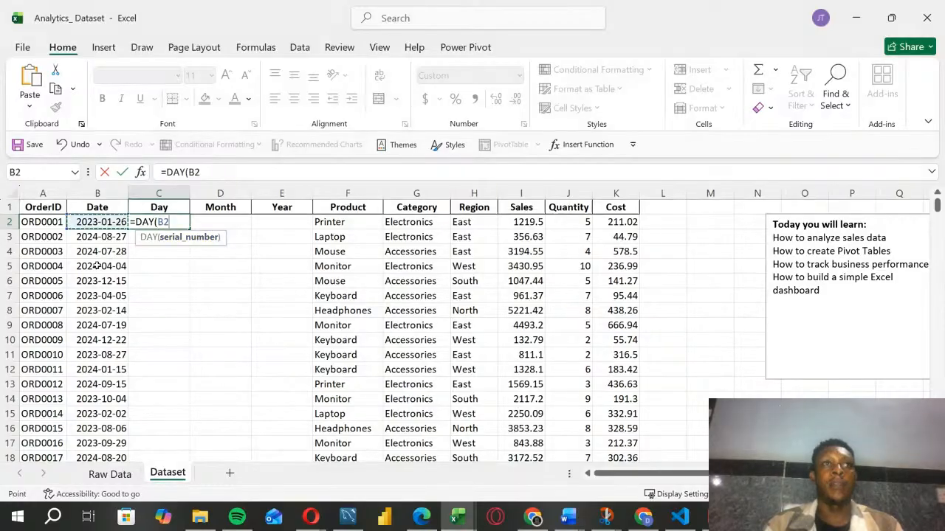
{"action": "type", "text": ")"}
{"action": "key", "text": "Return"}
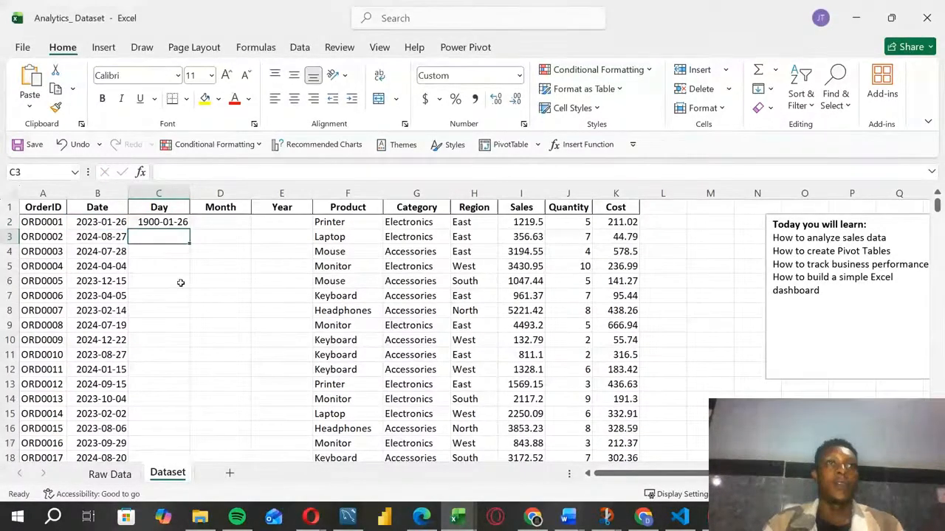
Step: Set cell C2 to the General number format and copy its DAY formula down the whole Day column
{"action": "left_click", "coordinate": [179, 224]}
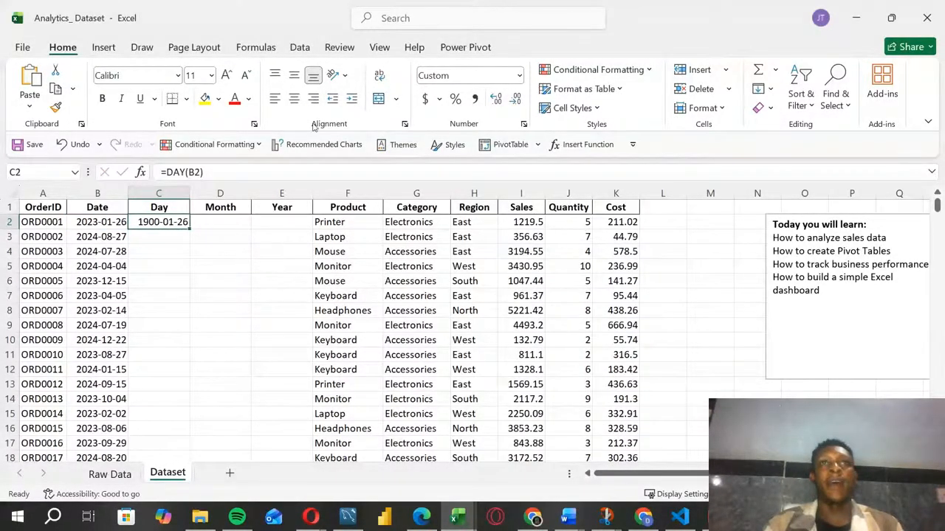
{"action": "left_click", "coordinate": [520, 76]}
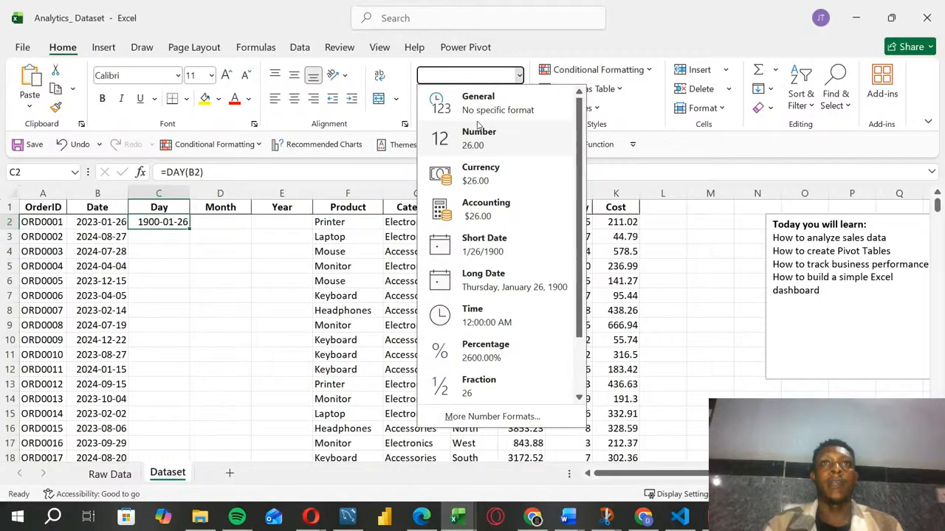
{"action": "left_click", "coordinate": [487, 107]}
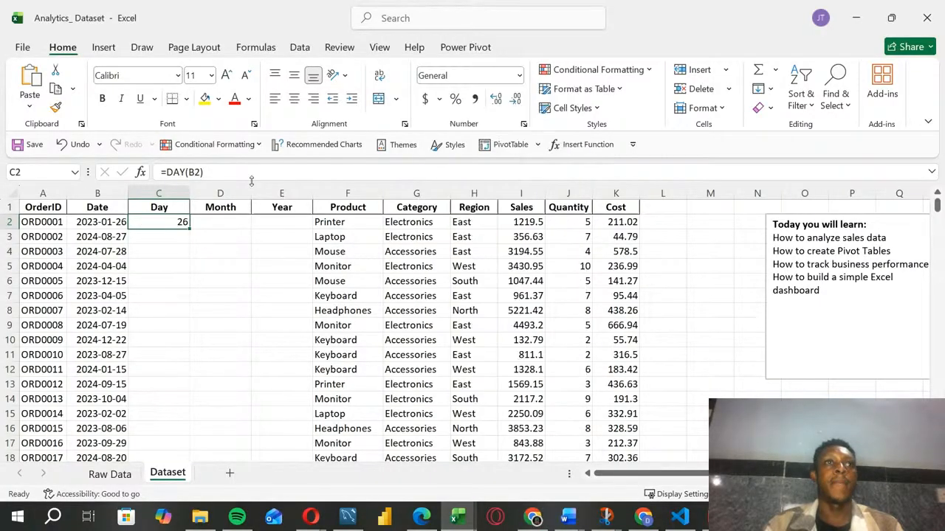
{"action": "double_click", "coordinate": [191, 230]}
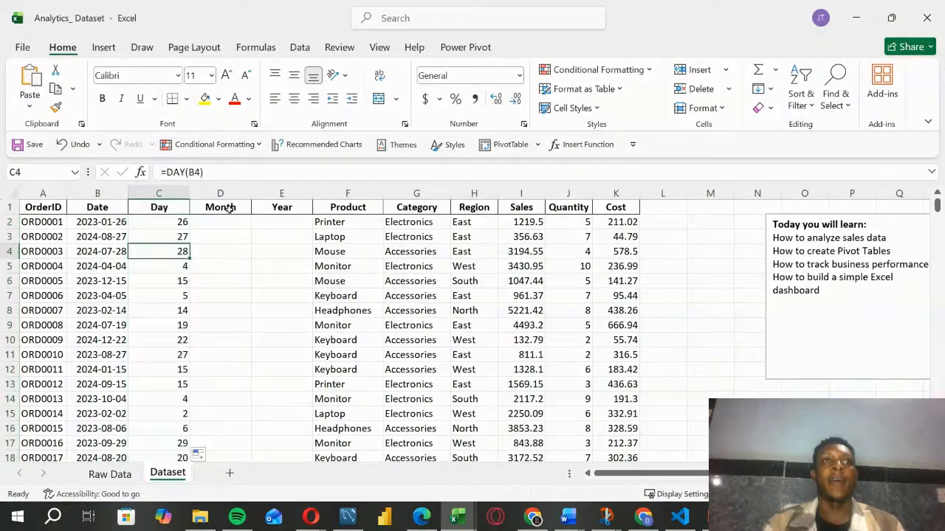
{"action": "double_click", "coordinate": [157, 221]}
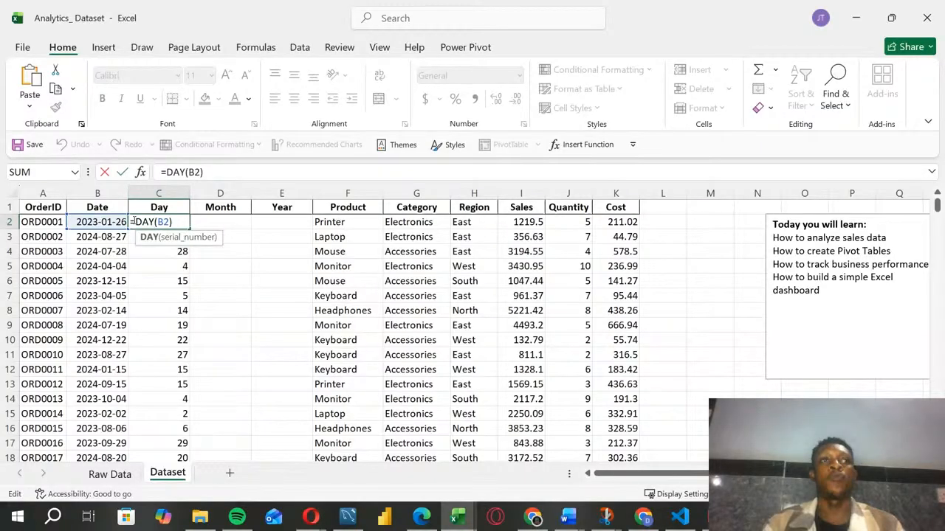
{"action": "key", "text": "Return"}
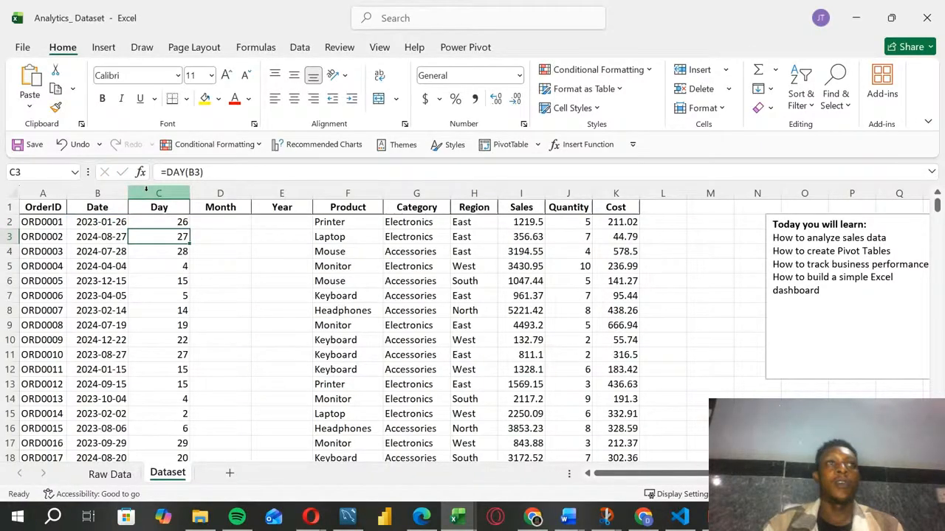
Step: Enter a MONTH formula referencing B2 in cell D2 under the Month header
{"action": "left_click", "coordinate": [214, 220]}
{"action": "type", "text": "="}
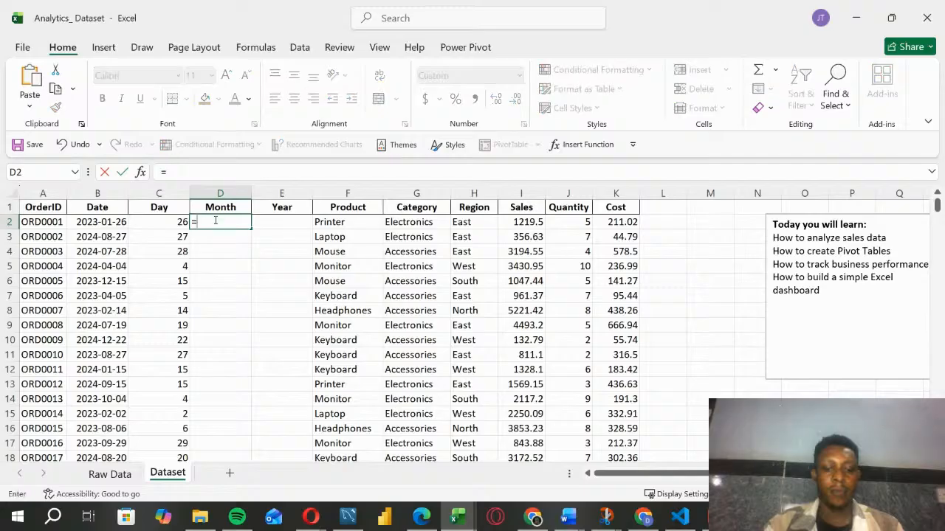
{"action": "type", "text": "month"}
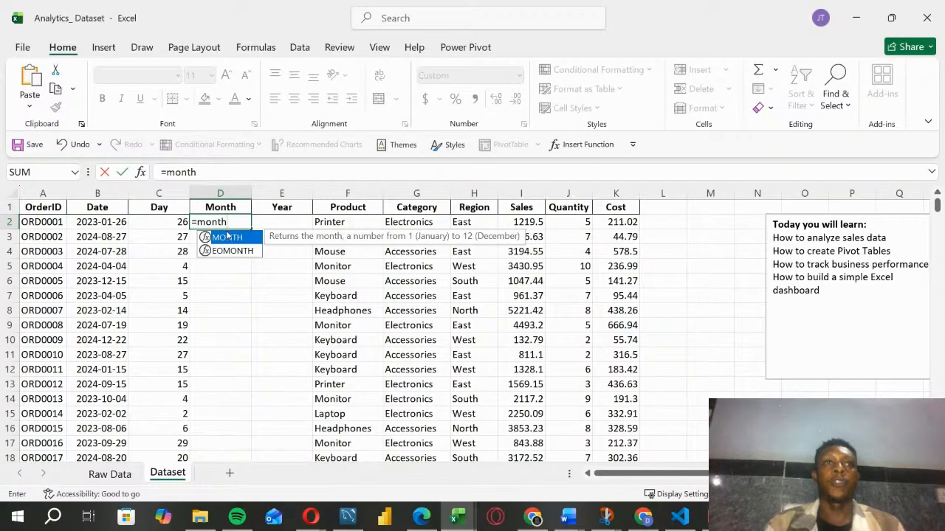
{"action": "double_click", "coordinate": [227, 237]}
{"action": "left_click", "coordinate": [96, 223]}
{"action": "key", "text": "Return"}
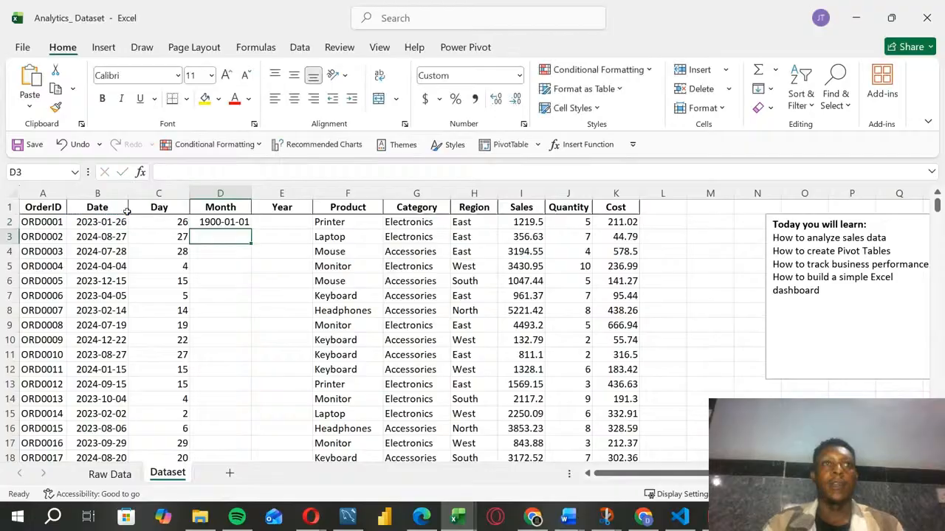
Step: Set cell D2 to the General number format and copy its MONTH formula down the whole Month column
{"action": "left_click", "coordinate": [244, 222]}
{"action": "left_click", "coordinate": [519, 74]}
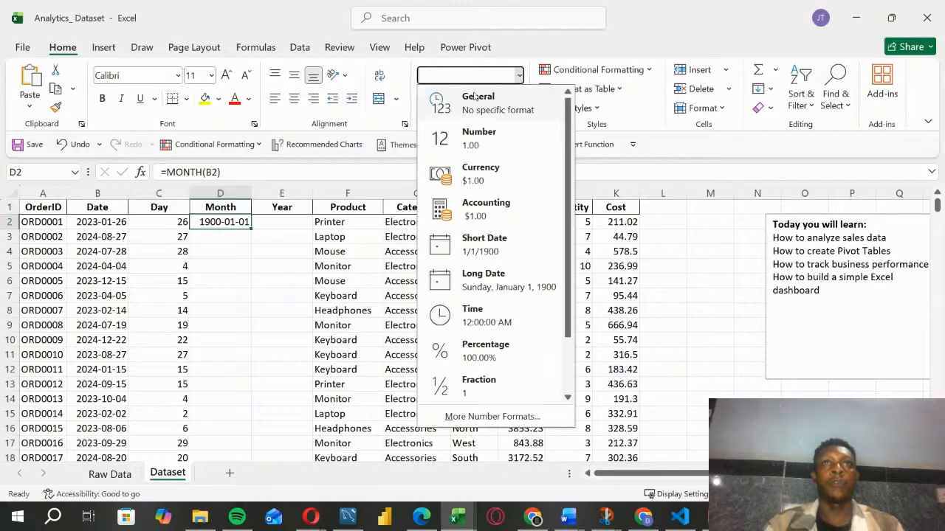
{"action": "left_click", "coordinate": [447, 110]}
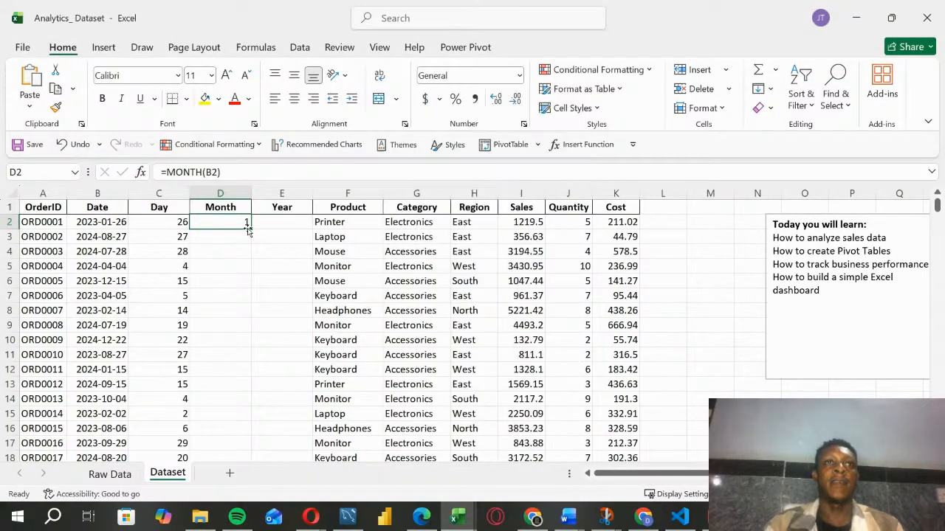
{"action": "double_click", "coordinate": [251, 228]}
{"action": "left_click", "coordinate": [201, 323]}
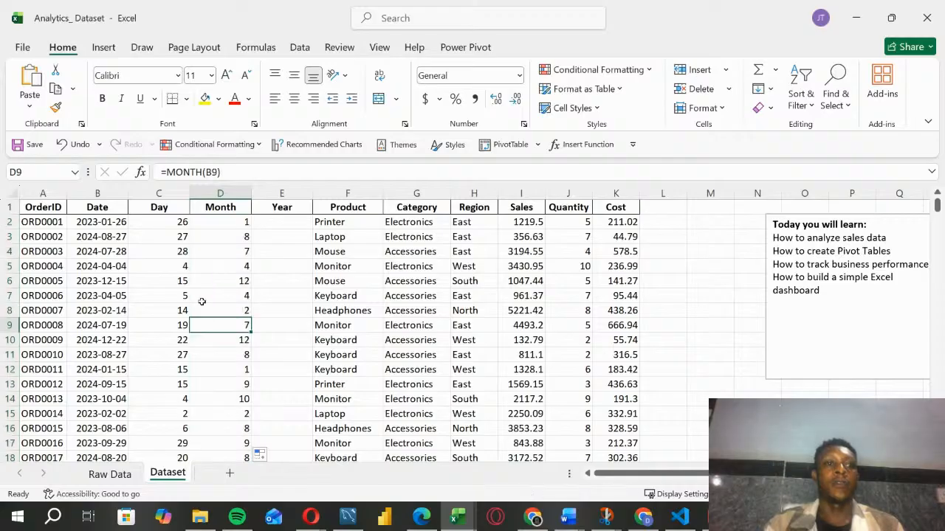
Step: Review the MONTH formula in D2 and the DAY formula in C2
{"action": "left_click", "coordinate": [210, 220]}
{"action": "double_click", "coordinate": [211, 219]}
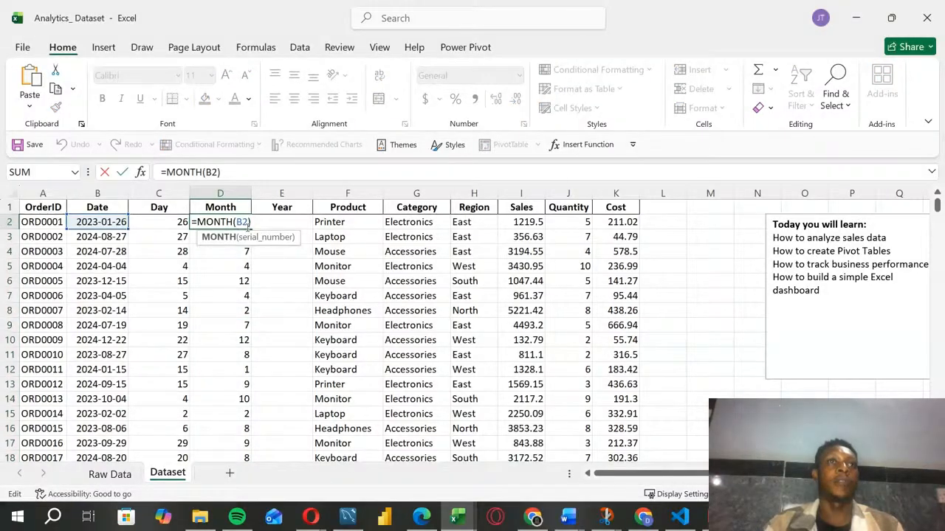
{"action": "key", "text": "Return"}
{"action": "double_click", "coordinate": [158, 219]}
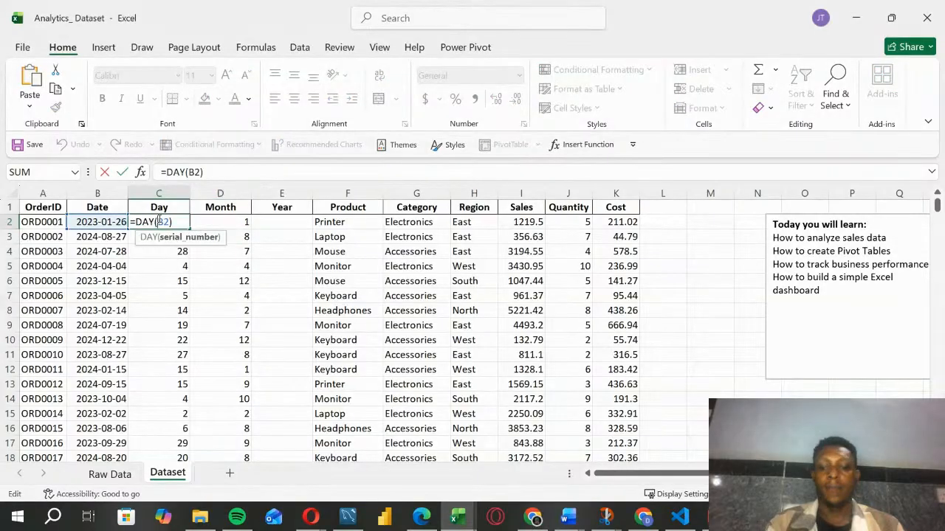
{"action": "key", "text": "Return"}
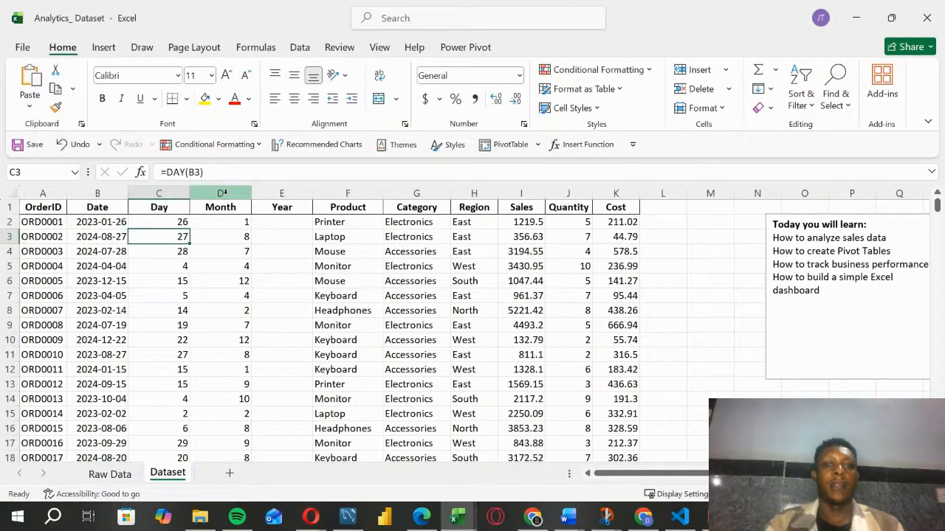
Step: Enter a YEAR formula referencing B2 in cell E2 under the Year header
{"action": "left_click", "coordinate": [275, 225]}
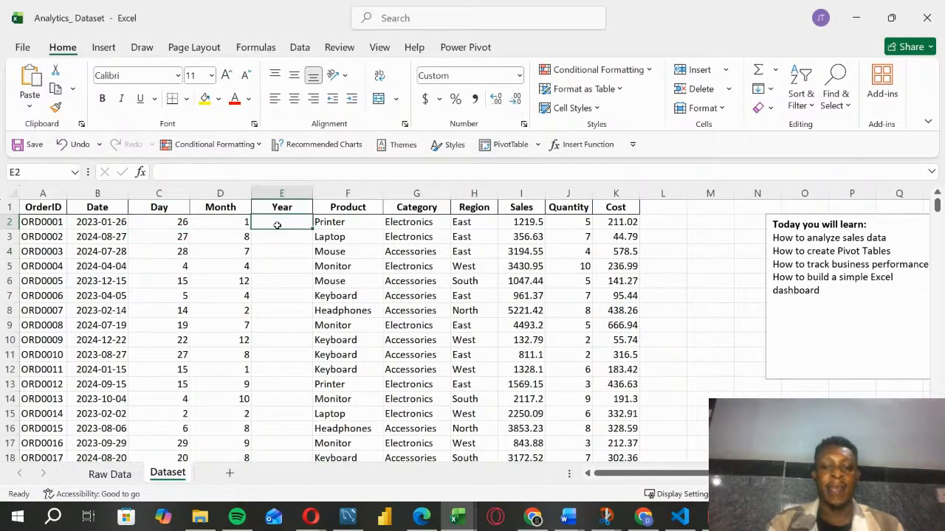
{"action": "type", "text": "=year"}
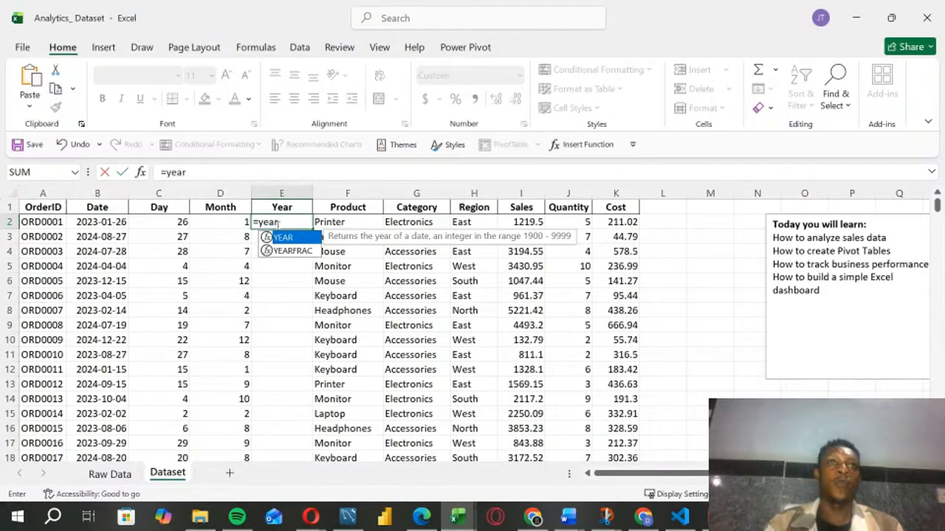
{"action": "key", "text": "Tab"}
{"action": "left_click", "coordinate": [80, 224]}
{"action": "key", "text": "Return"}
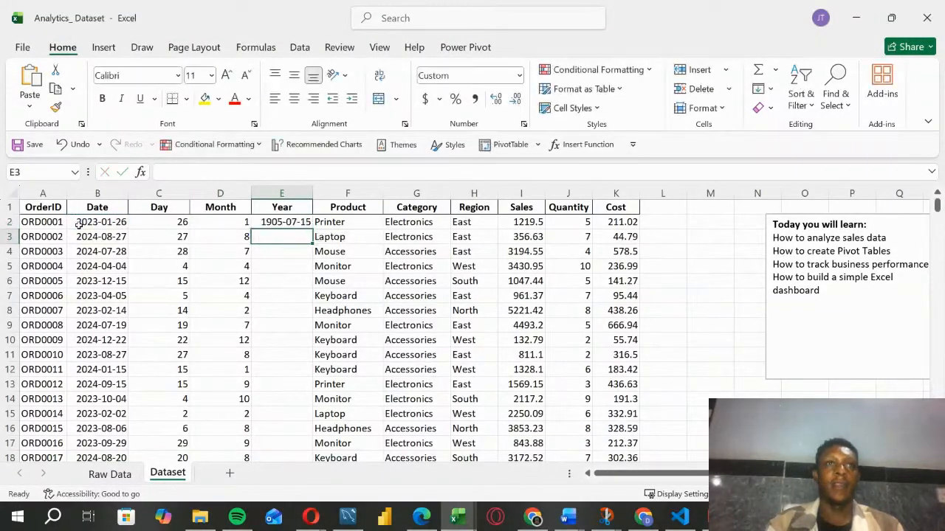
Step: Set cell E2 to the General number format and copy its YEAR formula down the whole Year column
{"action": "left_click", "coordinate": [286, 222]}
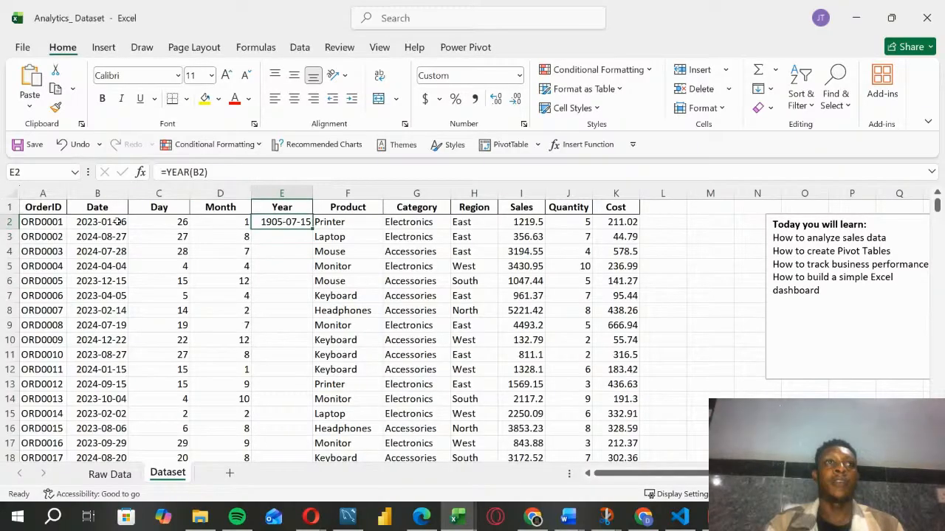
{"action": "left_click", "coordinate": [519, 76]}
{"action": "left_click", "coordinate": [461, 94]}
{"action": "double_click", "coordinate": [313, 231]}
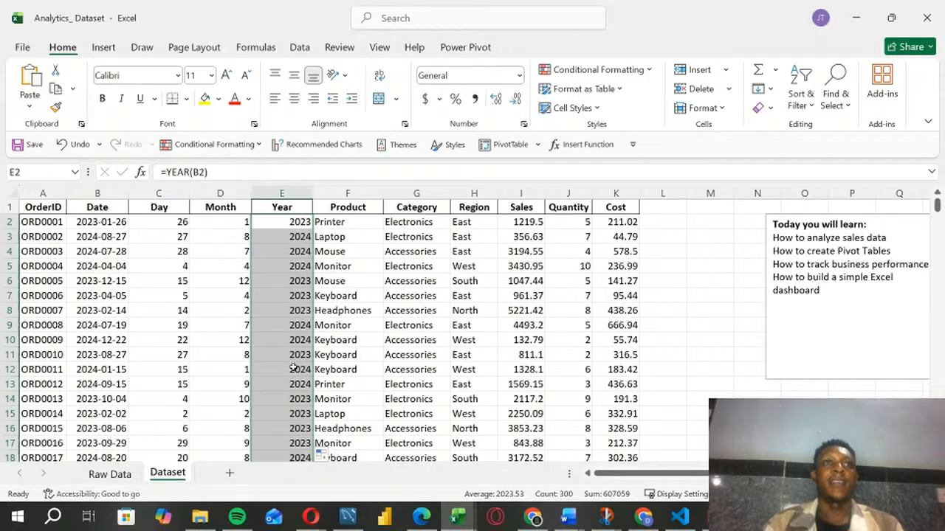
Step: Autofit the width of the Year column and check the DAY formula in C2
{"action": "left_click", "coordinate": [266, 281]}
{"action": "double_click", "coordinate": [316, 192]}
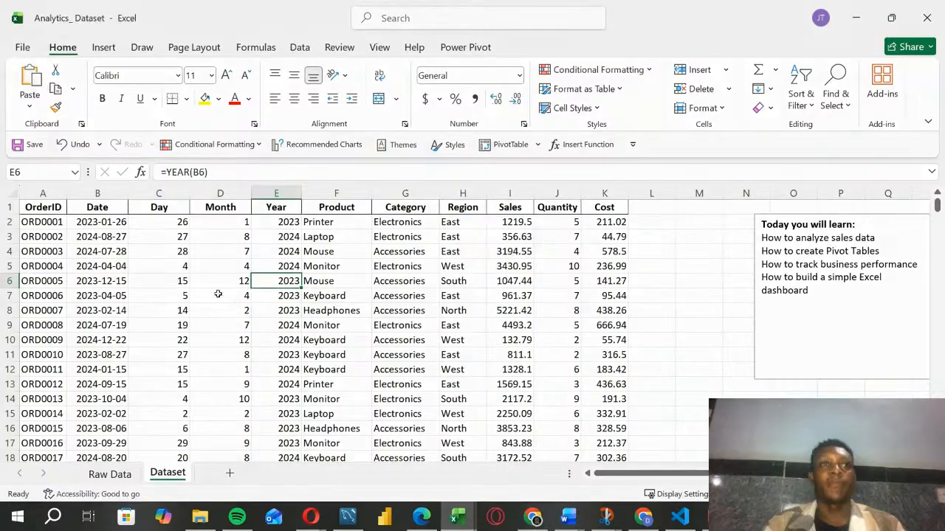
{"action": "double_click", "coordinate": [186, 224]}
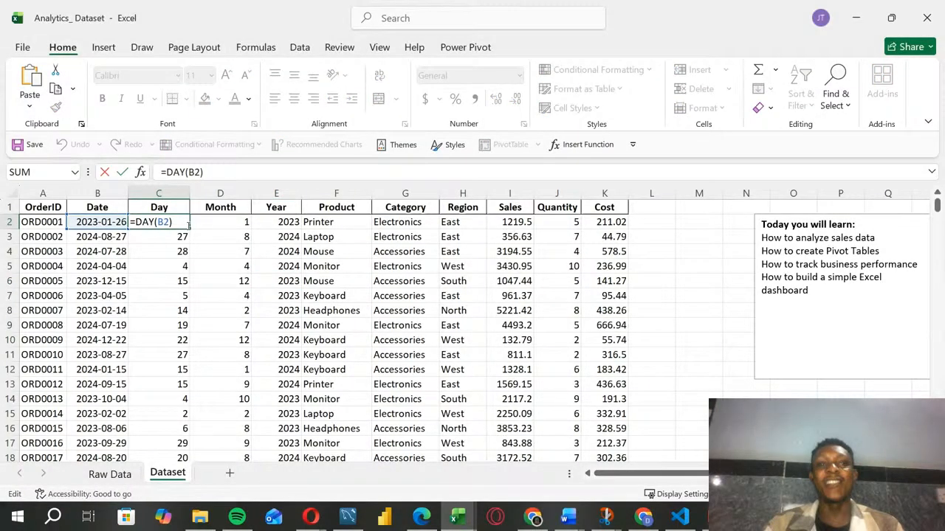
{"action": "key", "text": "Return"}
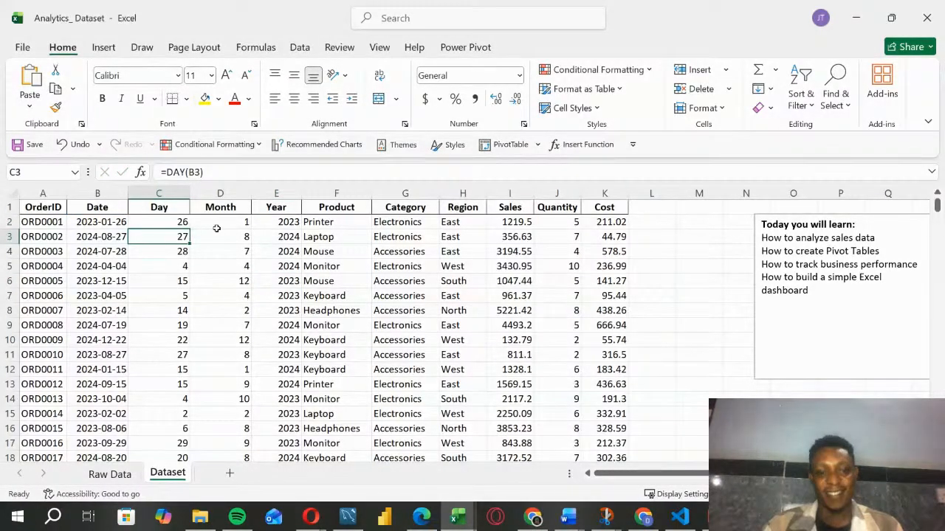
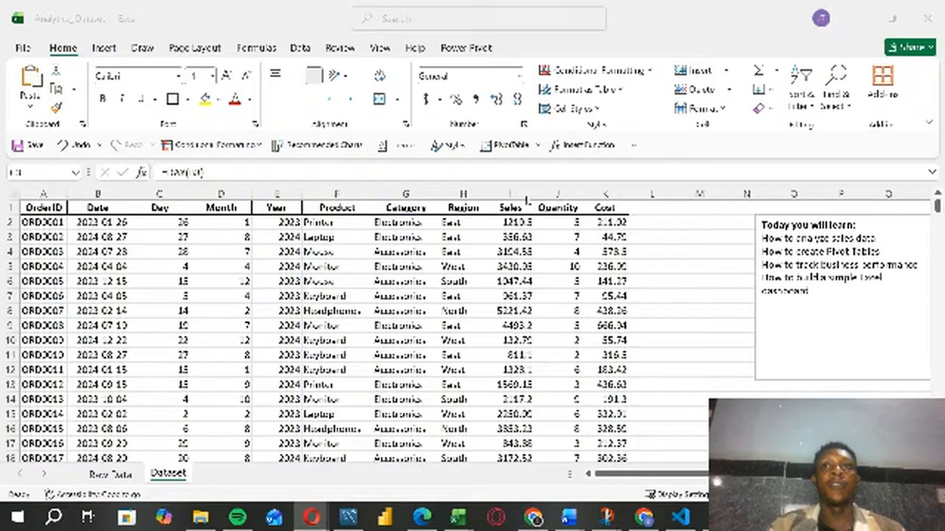
{"action": "left_click", "coordinate": [493, 339]}
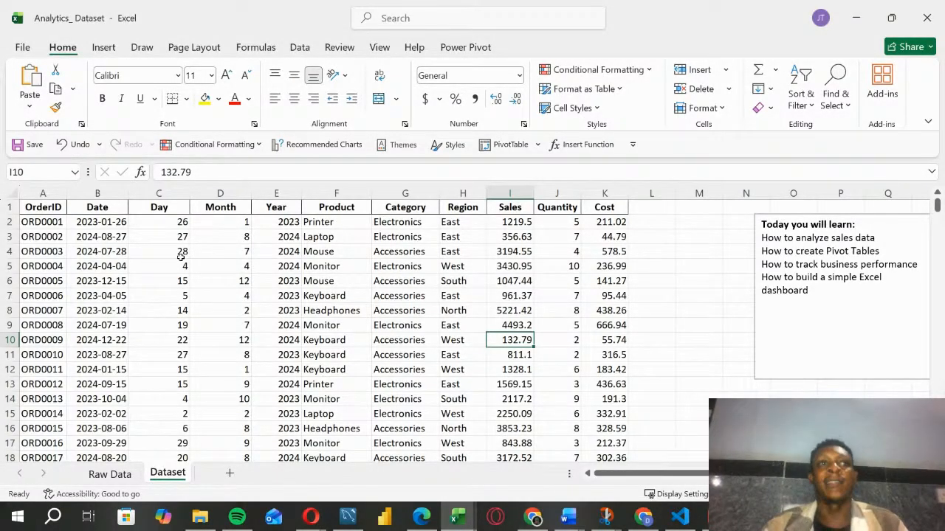
{"action": "key", "text": "Left"}
{"action": "key", "text": "Left"}
{"action": "key", "text": "Left"}
{"action": "key", "text": "Left"}
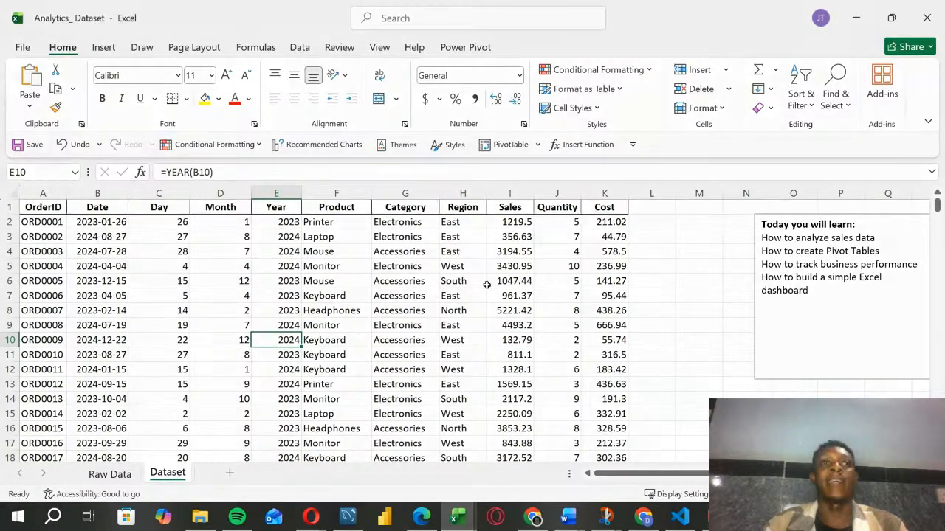
{"action": "left_click", "coordinate": [502, 309]}
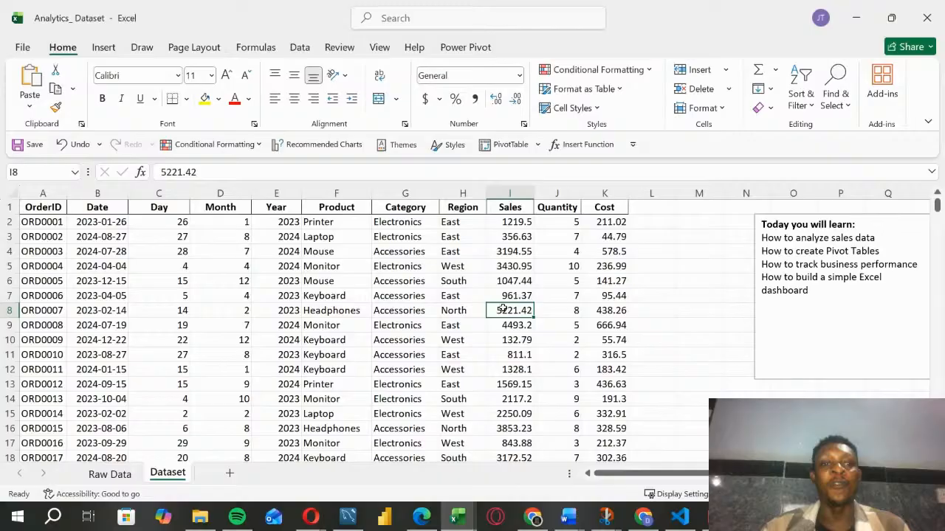
{"action": "left_click", "coordinate": [698, 354]}
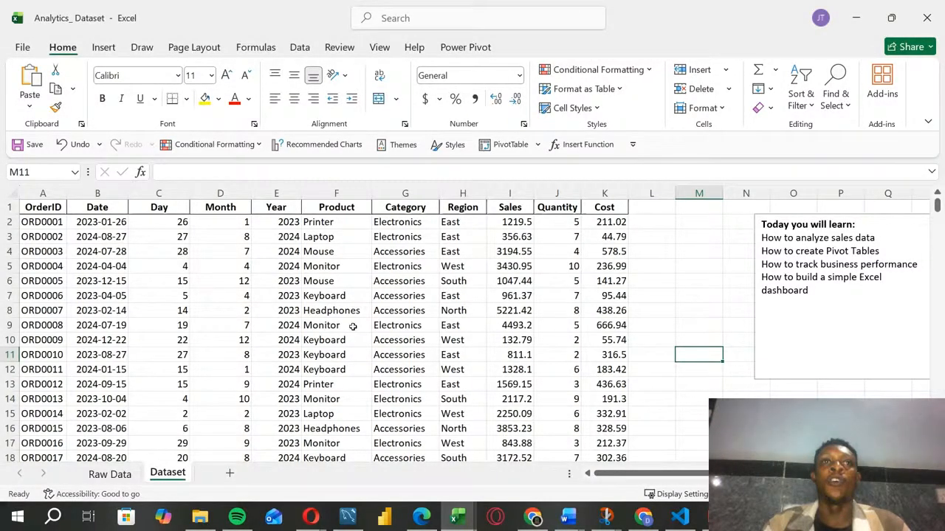
{"action": "left_click", "coordinate": [194, 297]}
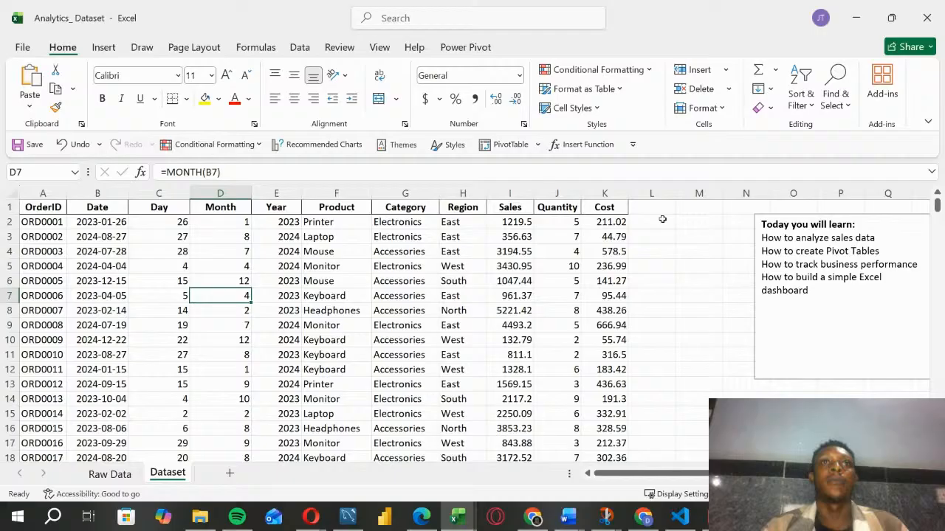
{"action": "key", "text": "Up"}
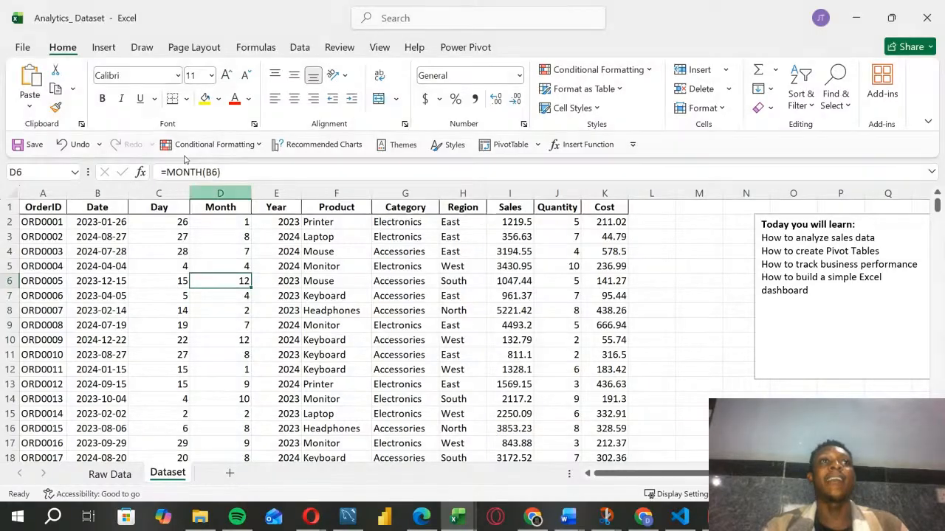
{"action": "left_click", "coordinate": [103, 47]}
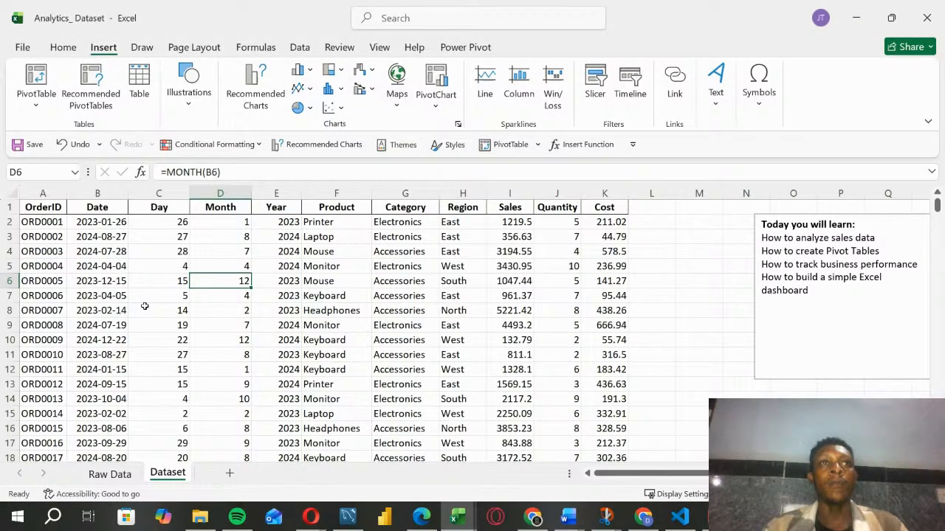
{"action": "left_click", "coordinate": [162, 323]}
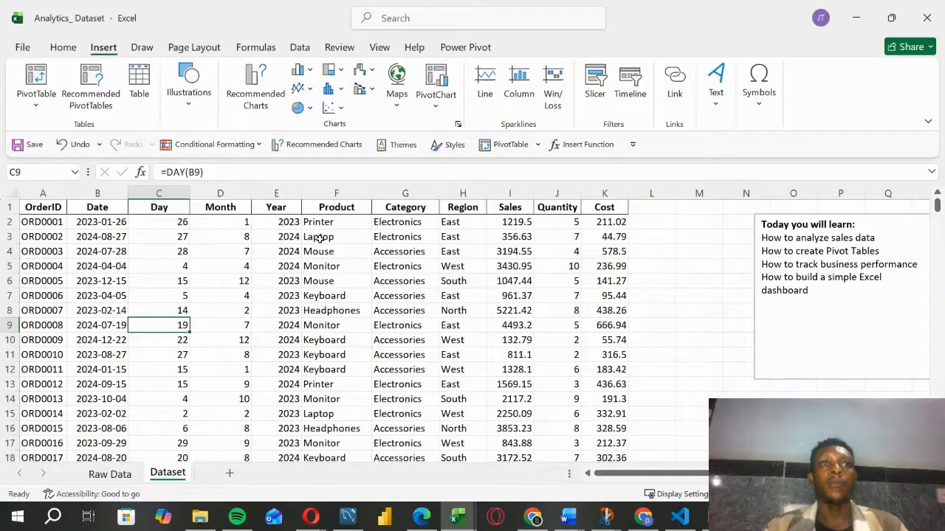
{"action": "left_click", "coordinate": [50, 103]}
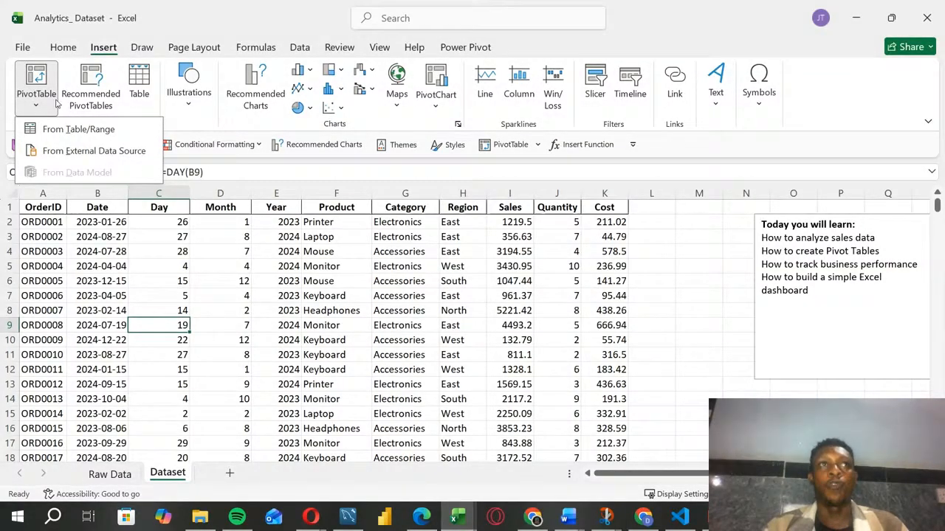
{"action": "left_click", "coordinate": [63, 130]}
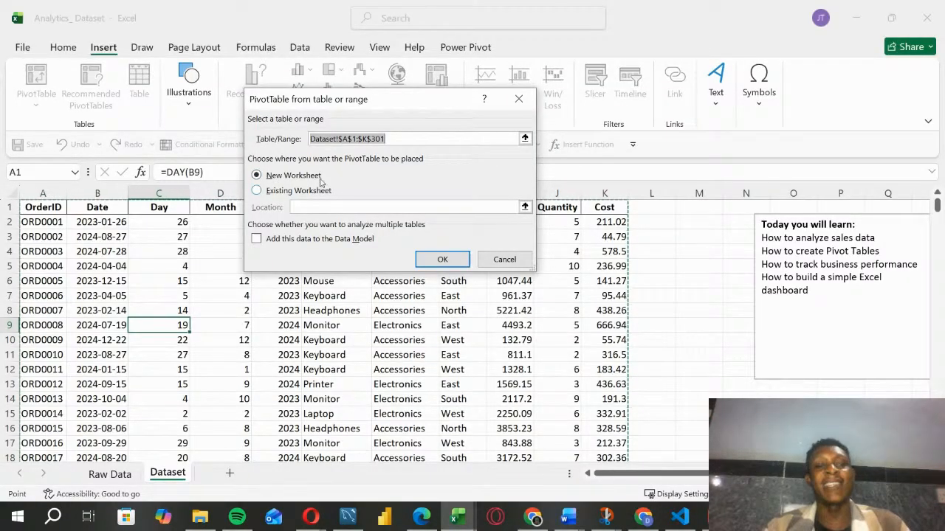
{"action": "left_click_drag", "start_coordinate": [362, 100], "coordinate": [342, 259]}
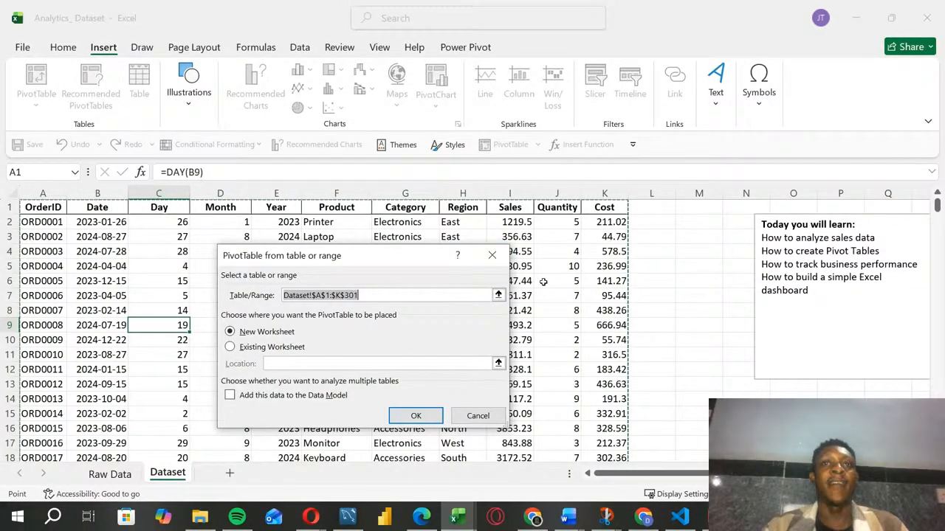
{"action": "key", "text": "Escape"}
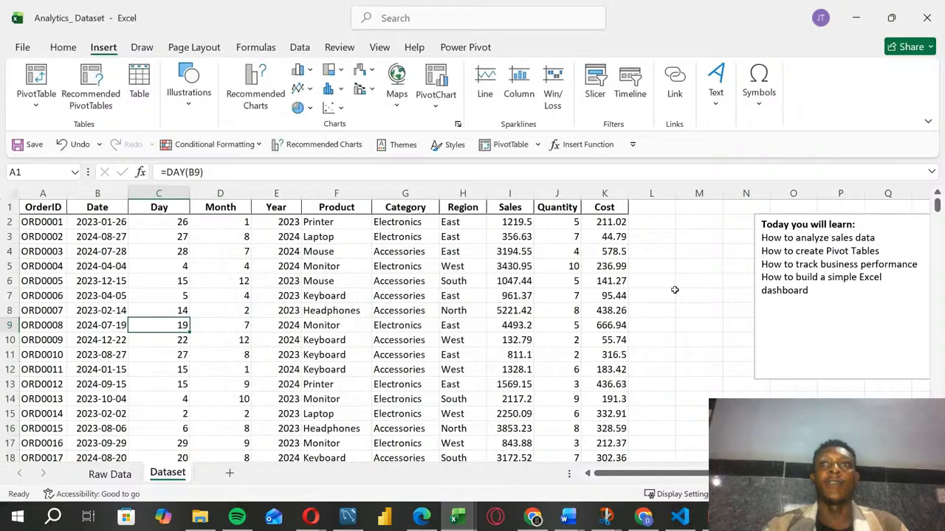
{"action": "left_click", "coordinate": [606, 310]}
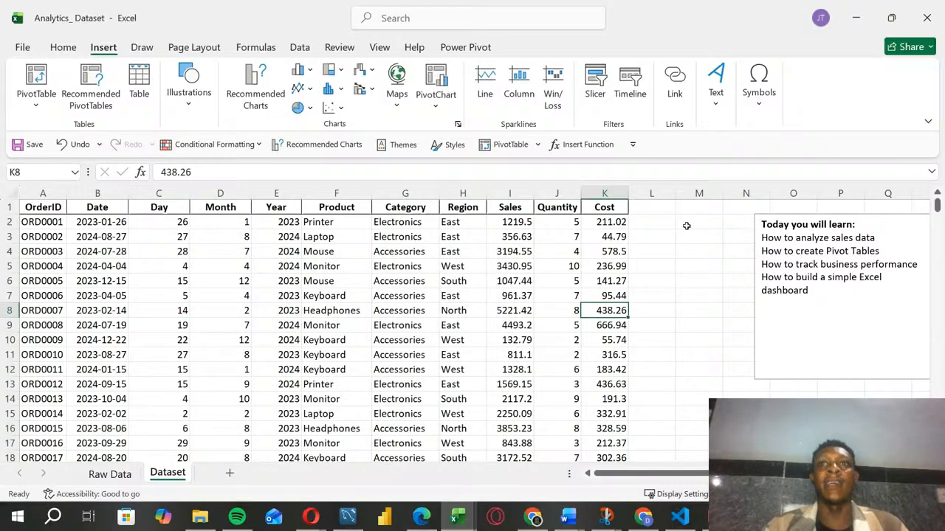
{"action": "left_click", "coordinate": [699, 354]}
{"action": "left_click", "coordinate": [36, 89]}
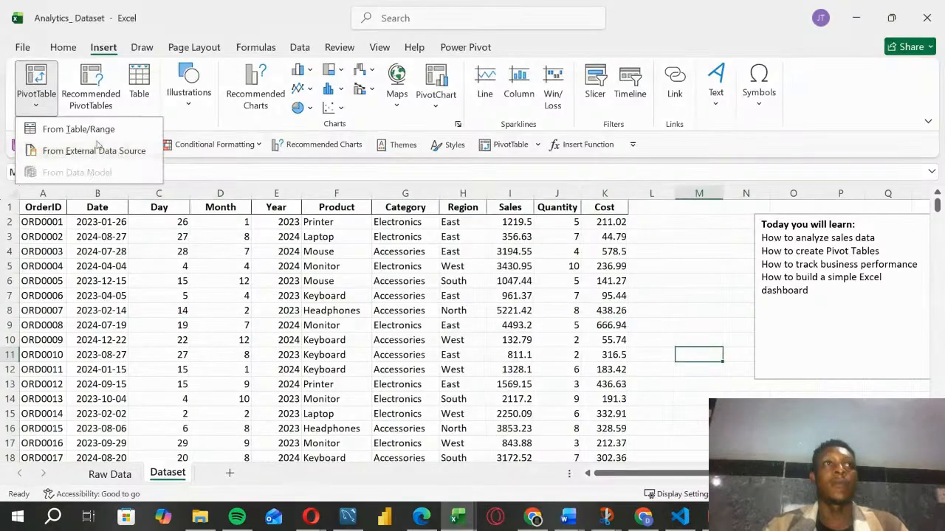
{"action": "left_click", "coordinate": [88, 131]}
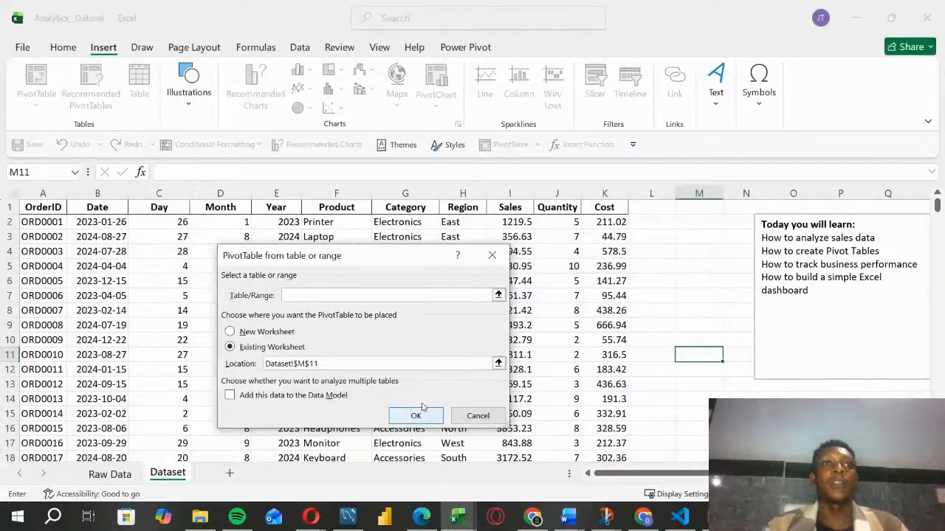
{"action": "left_click", "coordinate": [306, 292]}
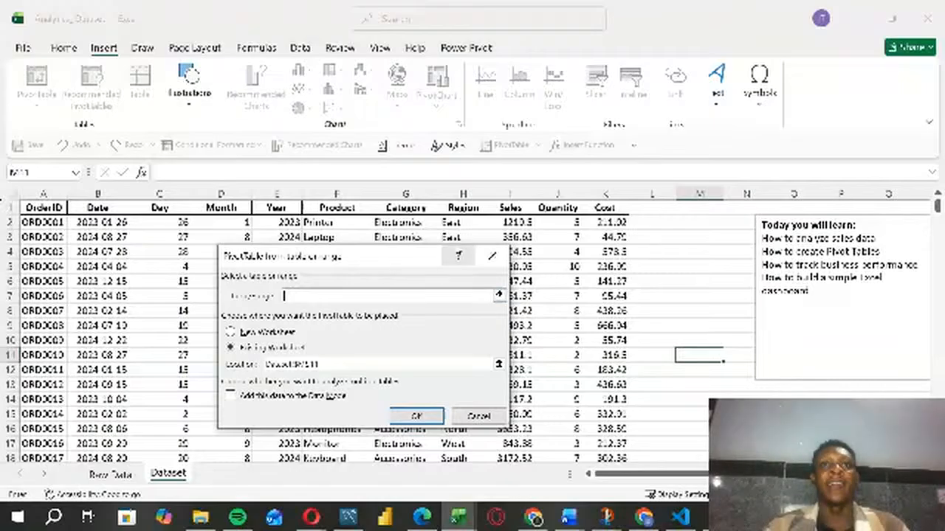
{"action": "left_click", "coordinate": [492, 255]}
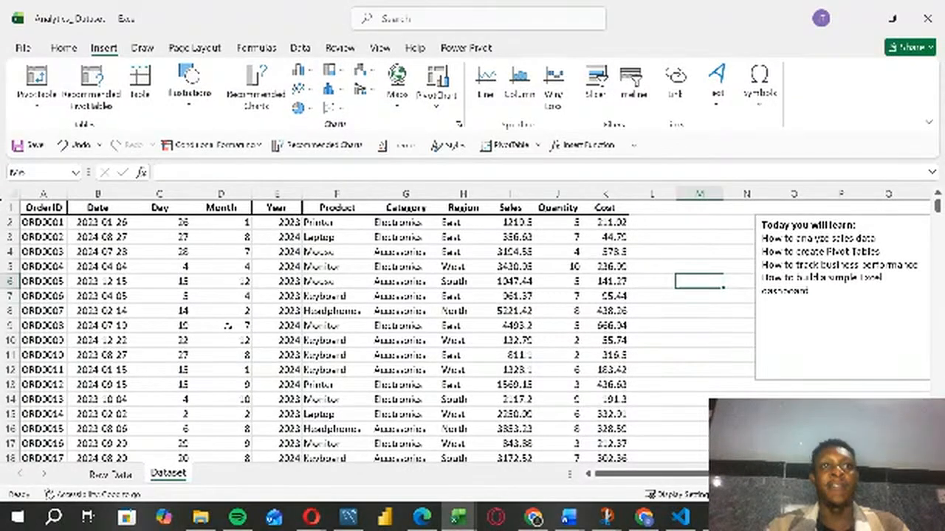
Step: Create a PivotTable from the Dataset range A1:K301 on a new worksheet
{"action": "left_click", "coordinate": [228, 327]}
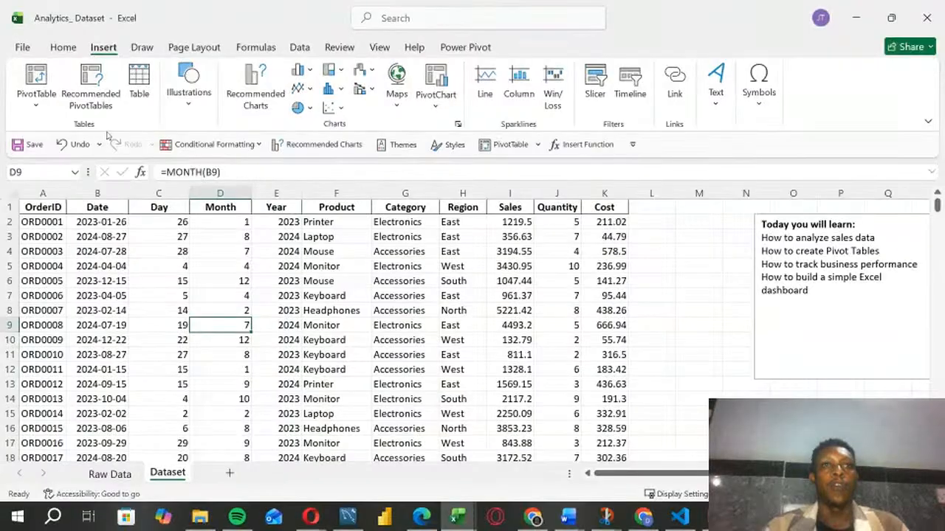
{"action": "left_click", "coordinate": [36, 76]}
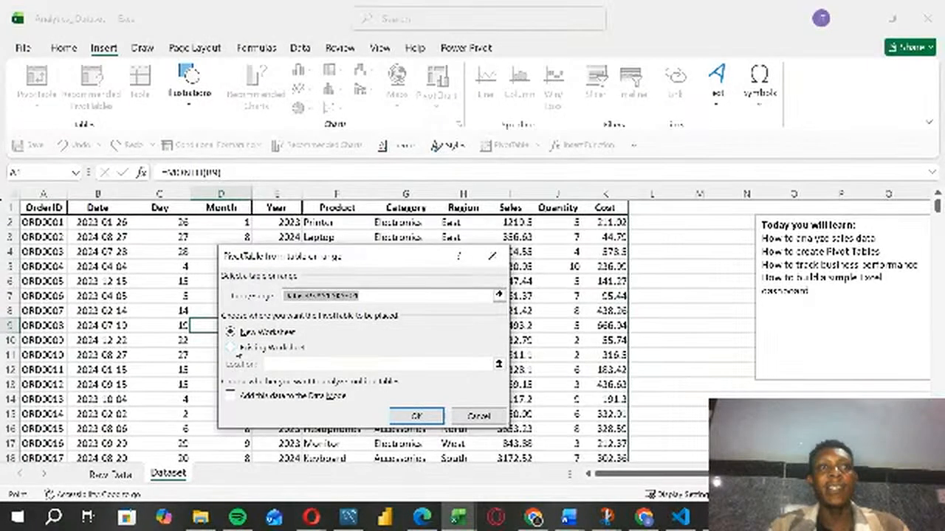
{"action": "left_click", "coordinate": [416, 415]}
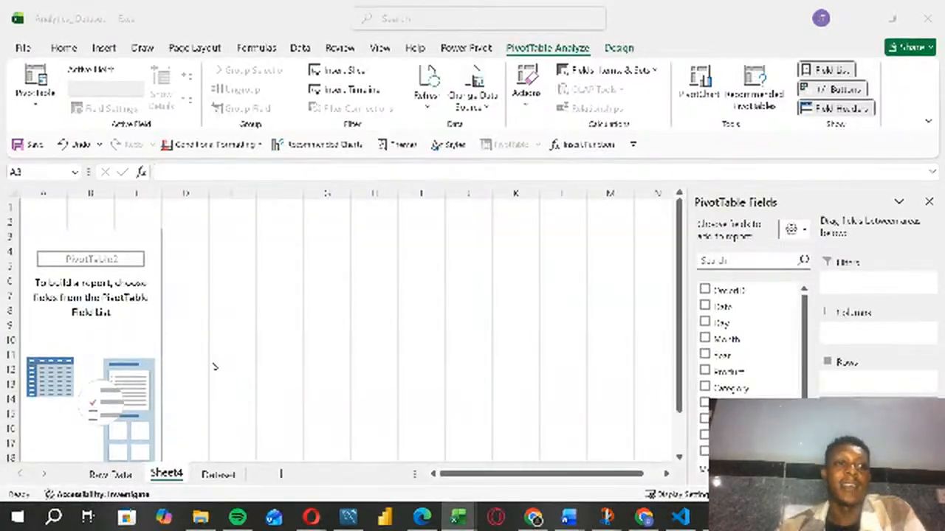
Step: Rename the new PivotTable worksheet as Pivot Table Analysis
{"action": "left_click", "coordinate": [247, 345]}
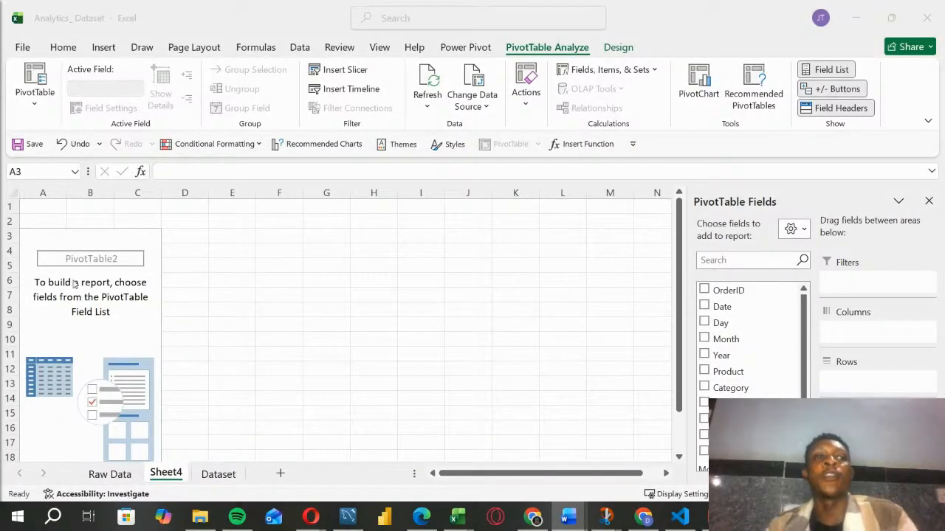
{"action": "left_click", "coordinate": [154, 321]}
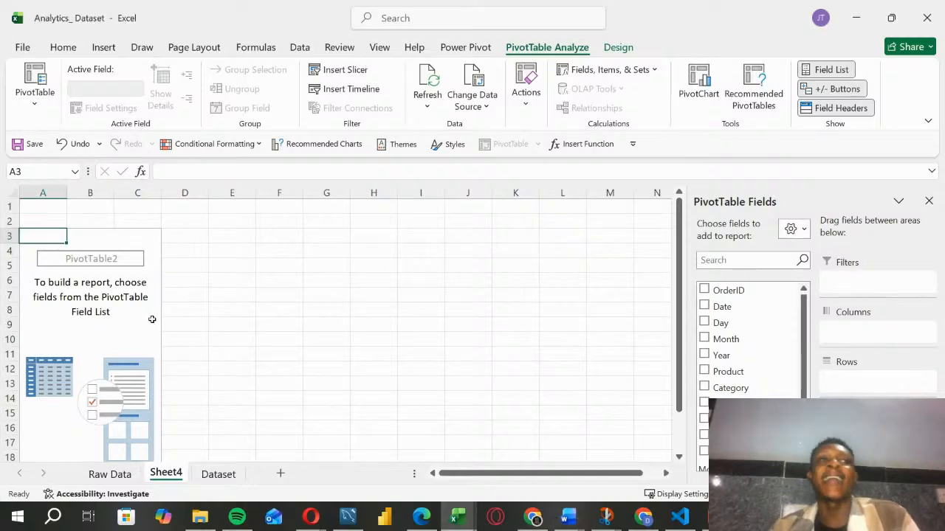
{"action": "left_click", "coordinate": [151, 320]}
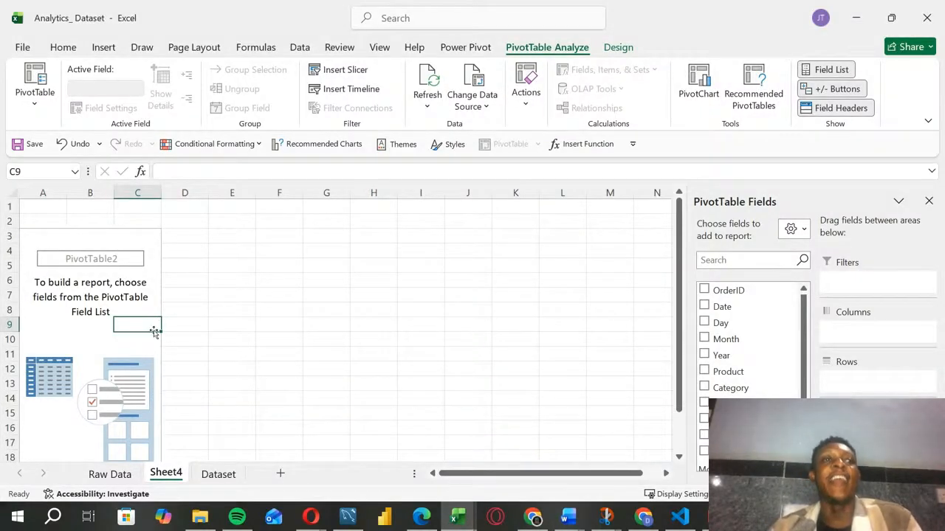
{"action": "double_click", "coordinate": [166, 473]}
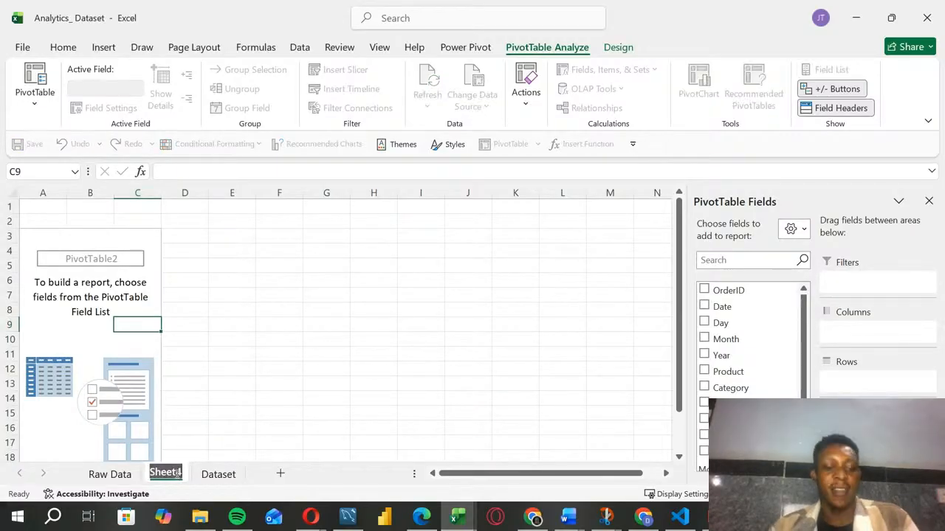
{"action": "type", "text": "Pivot"}
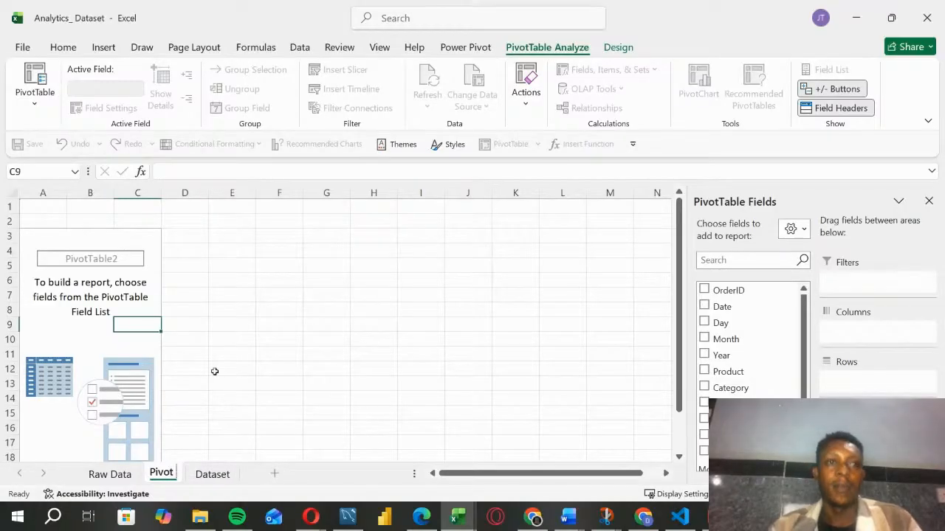
{"action": "type", "text": " Tabl"}
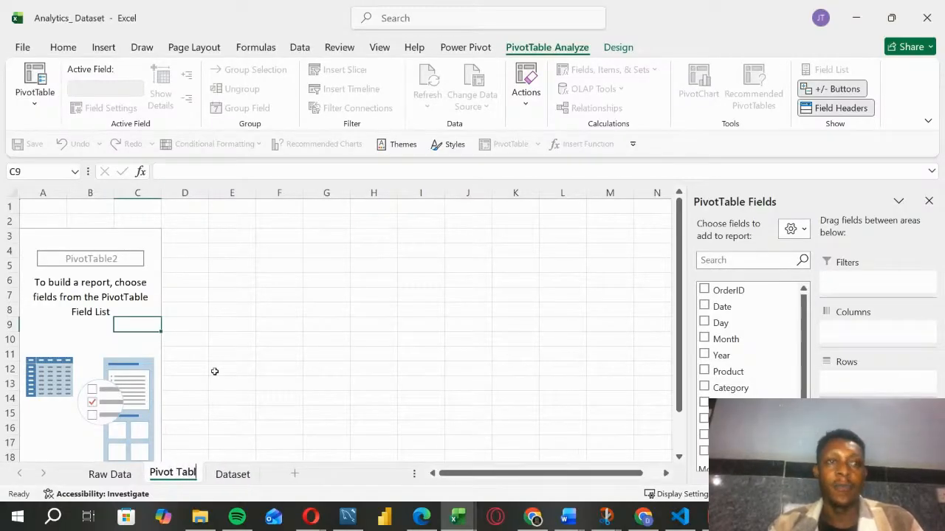
{"action": "type", "text": "e Ana"}
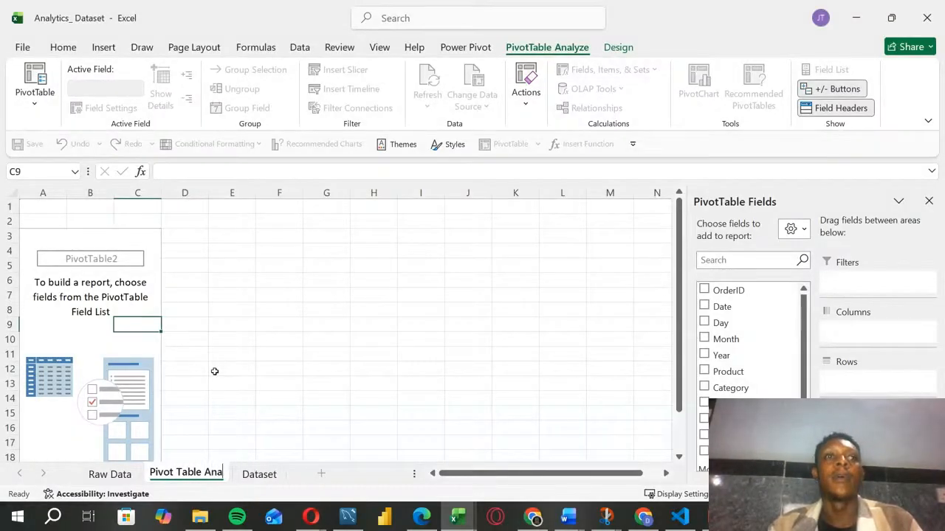
{"action": "type", "text": "lysis"}
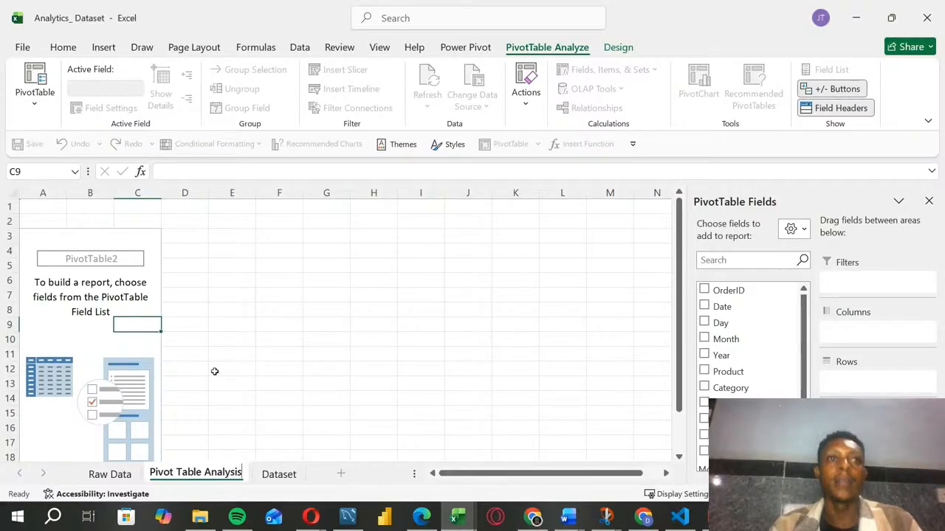
{"action": "key", "text": "Return"}
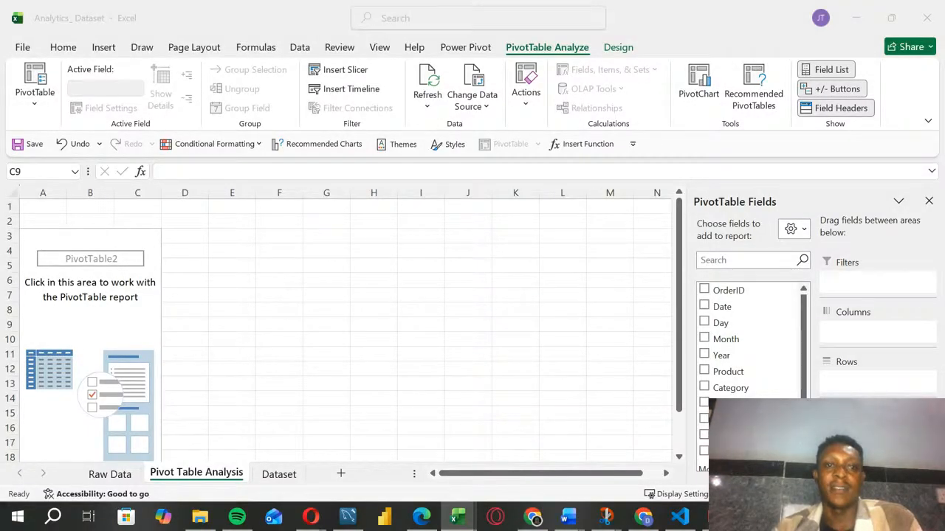
Step: Add the Year field to the PivotTable and place it in Rows instead of Values
{"action": "left_click", "coordinate": [138, 235]}
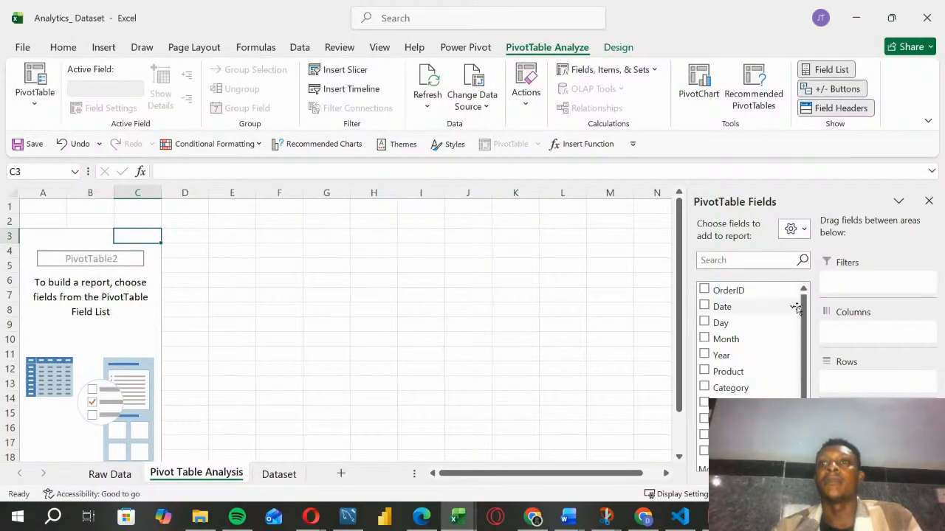
{"action": "left_click_drag", "start_coordinate": [806, 377], "coordinate": [807, 392]}
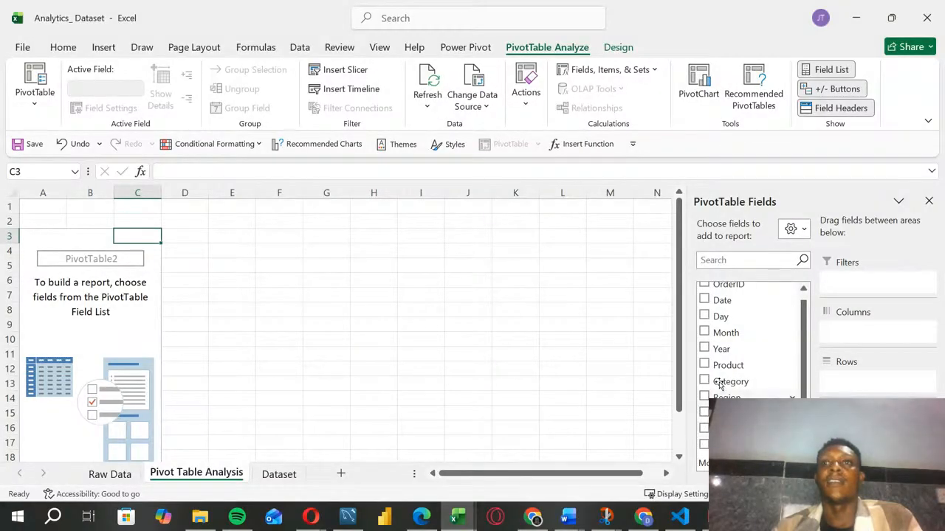
{"action": "left_click", "coordinate": [705, 349]}
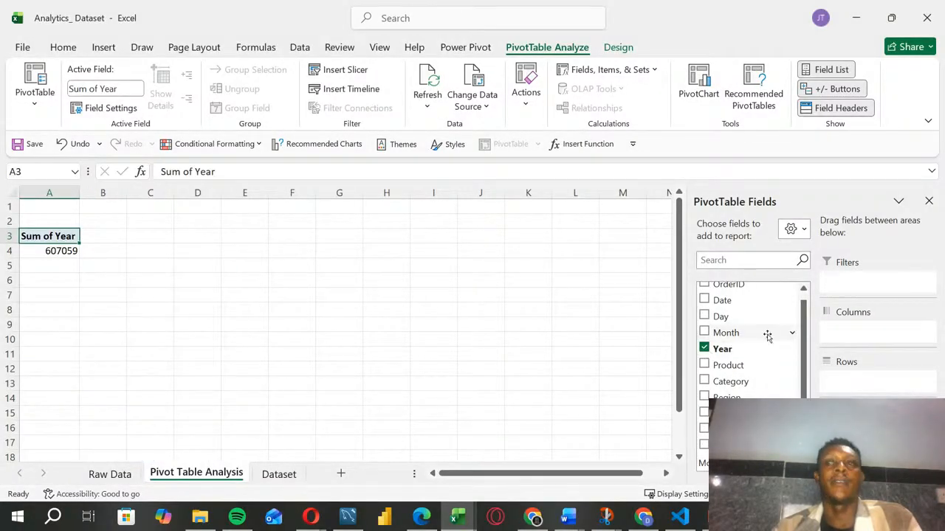
{"action": "left_click_drag", "start_coordinate": [867, 429], "coordinate": [870, 392]}
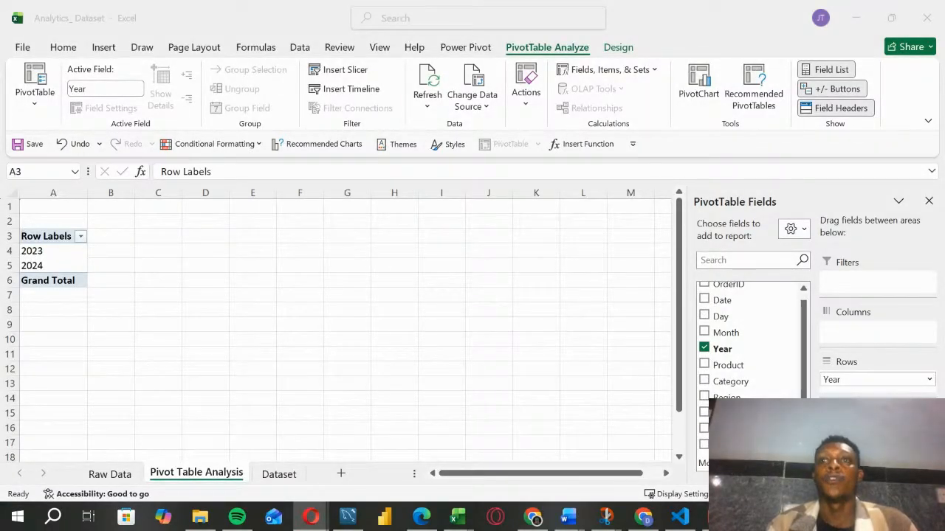
Step: Add the Sales, Quantity and Cost fields to the PivotTable as summed values
{"action": "left_click", "coordinate": [704, 413]}
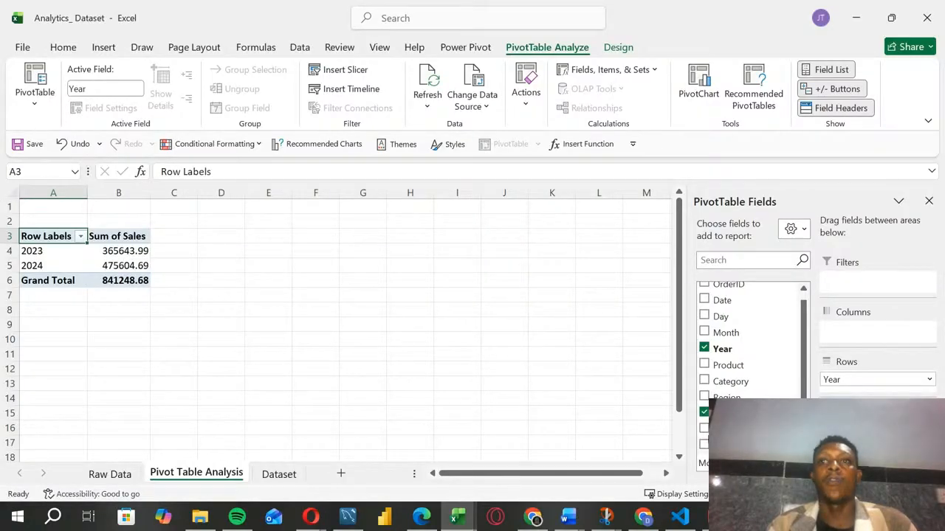
{"action": "left_click", "coordinate": [704, 429]}
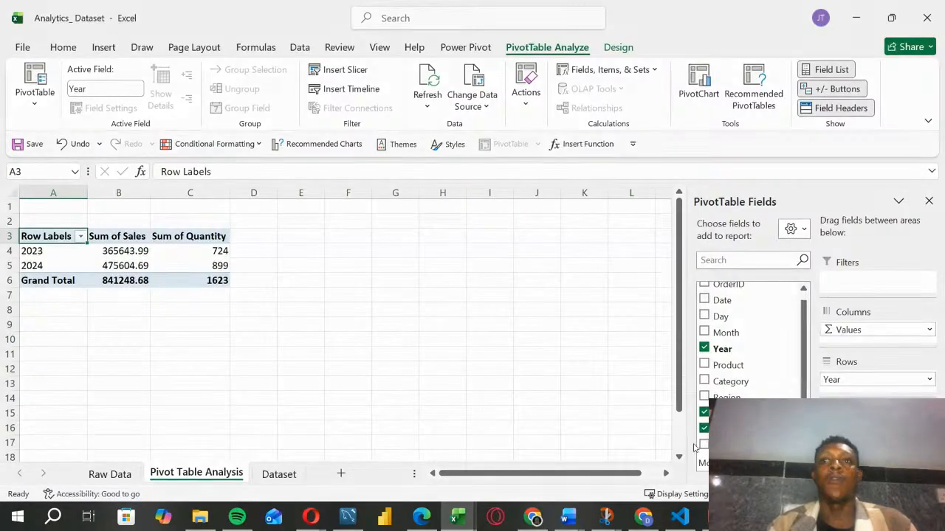
{"action": "left_click", "coordinate": [705, 444]}
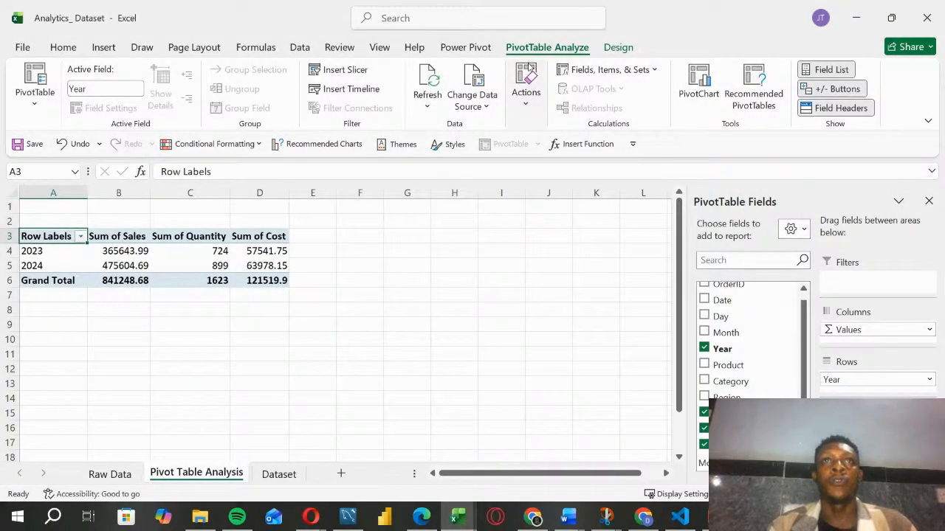
Step: Set the PivotTable's report layout to Tabular Form
{"action": "left_click", "coordinate": [616, 52]}
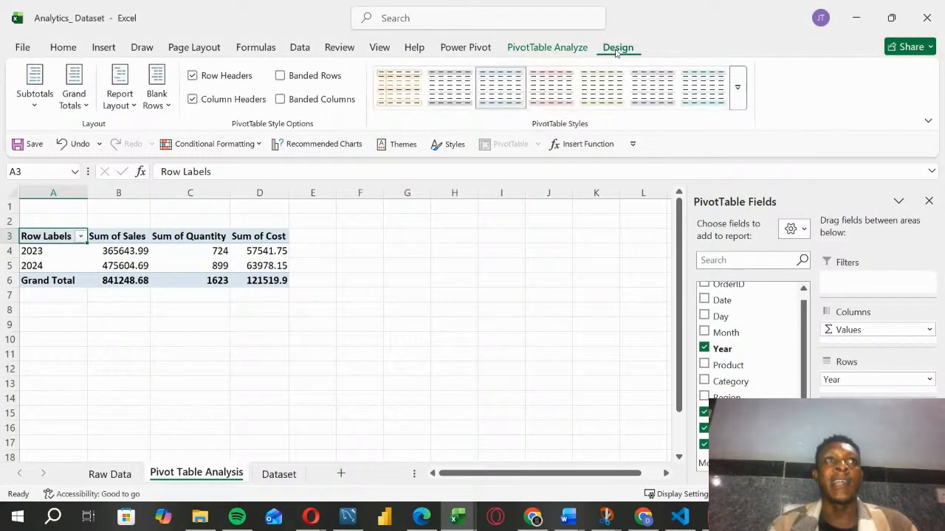
{"action": "left_click", "coordinate": [126, 104]}
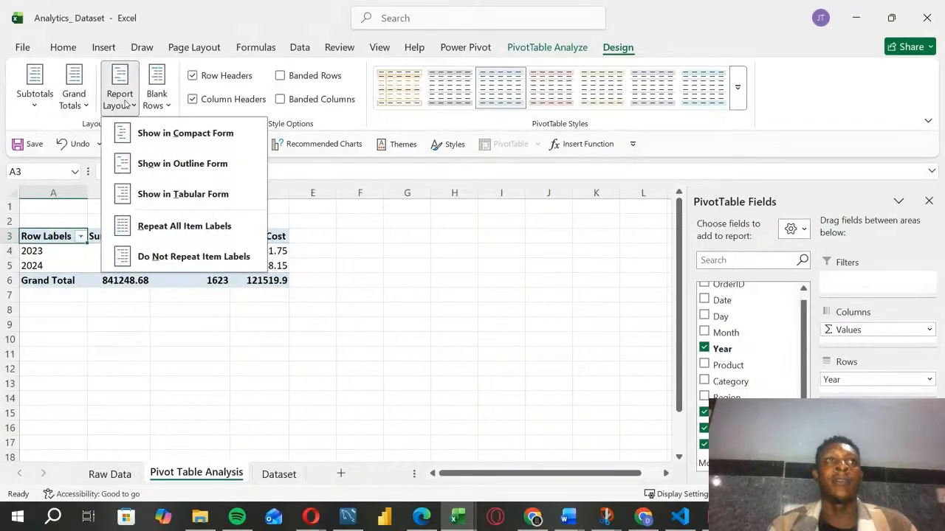
{"action": "left_click", "coordinate": [147, 194]}
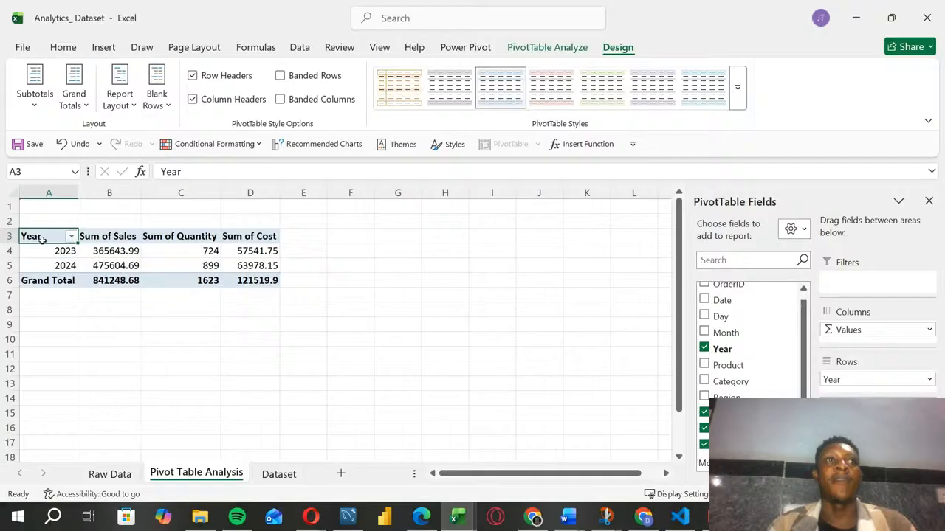
{"action": "left_click", "coordinate": [122, 242]}
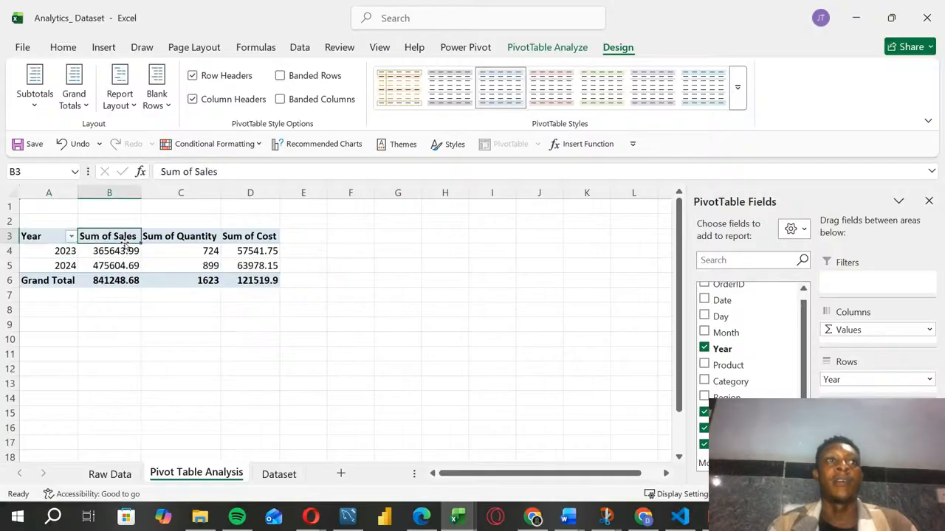
{"action": "left_click", "coordinate": [177, 235]}
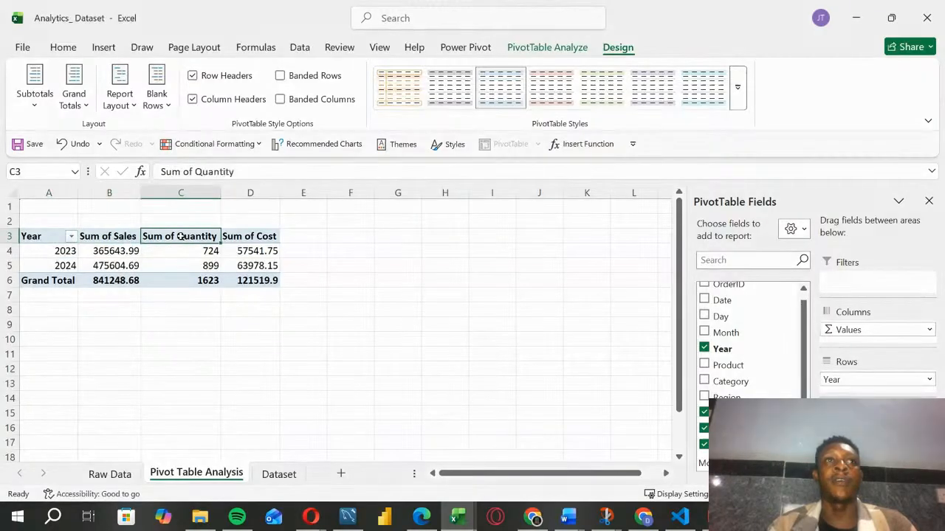
{"action": "left_click", "coordinate": [247, 266]}
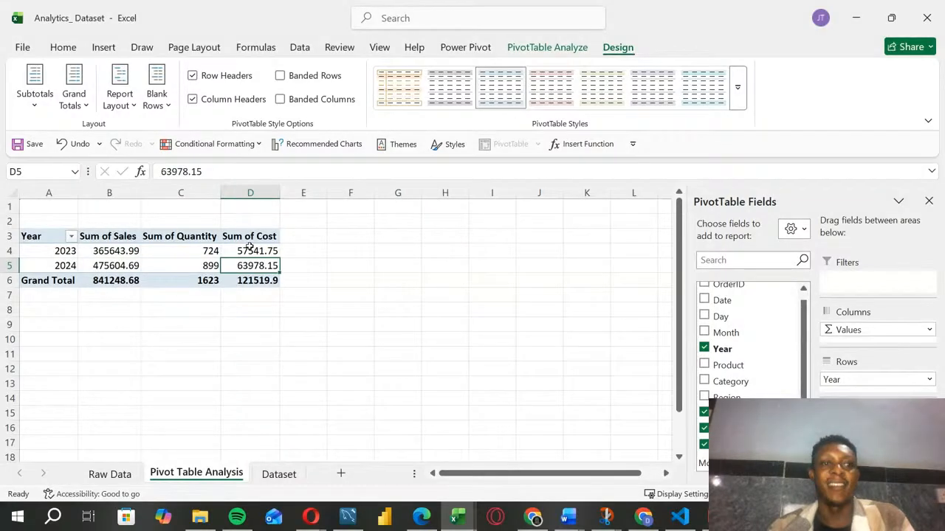
Step: Widen the Sum of Sales column of the PivotTable slightly
{"action": "left_click", "coordinate": [220, 335]}
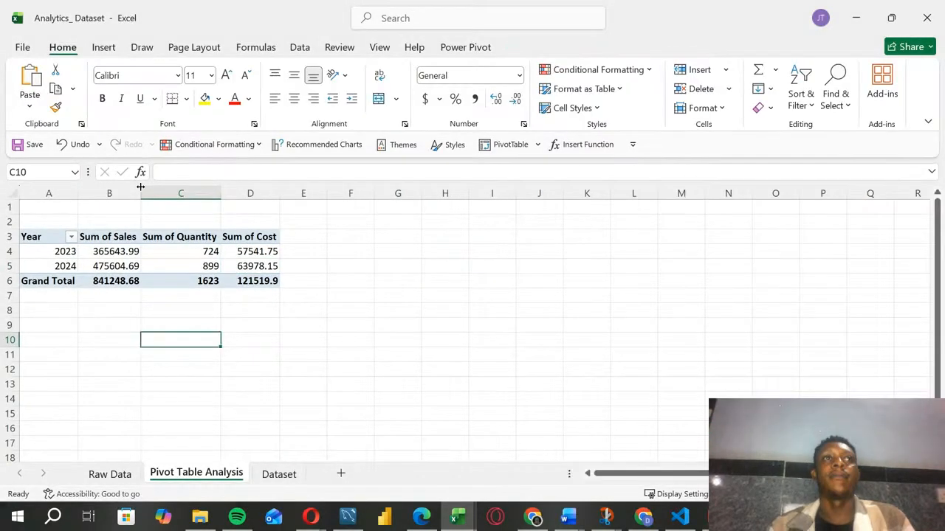
{"action": "left_click_drag", "start_coordinate": [140, 187], "coordinate": [151, 187]}
{"action": "left_click", "coordinate": [259, 266]}
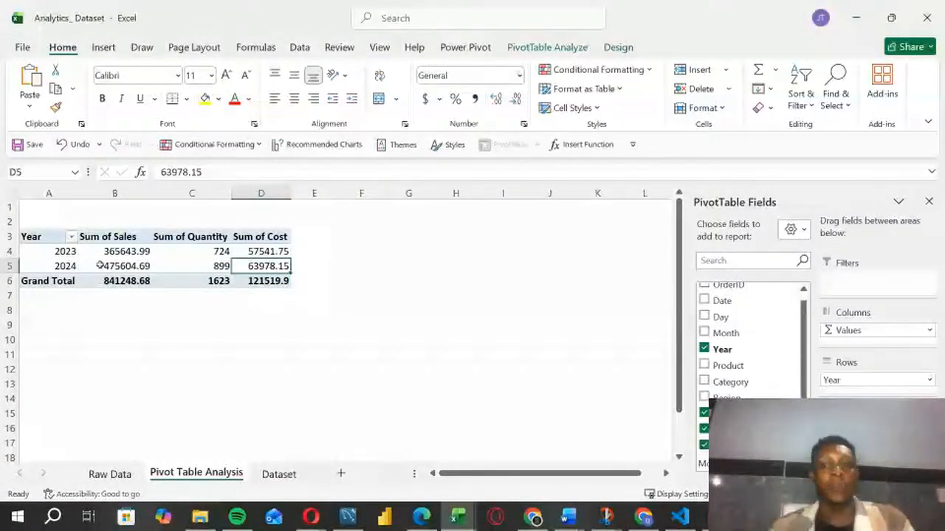
{"action": "mouse_move", "coordinate": [101, 267]}
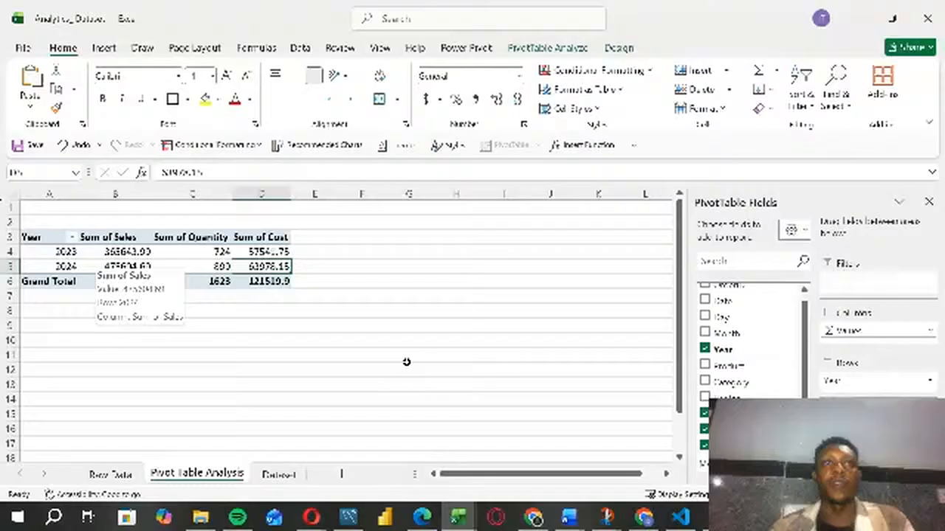
{"action": "left_click", "coordinate": [271, 331]}
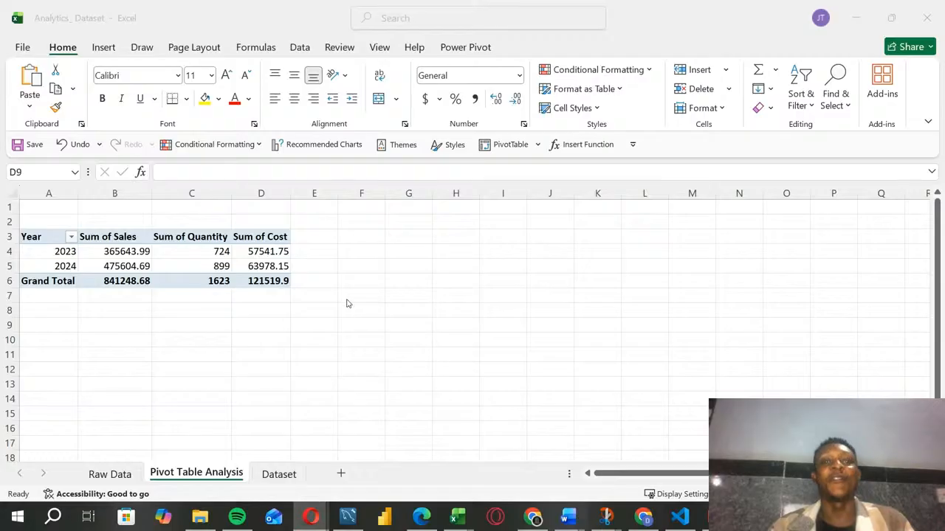
Step: Start a new calculated field in the PivotTable and name it Profit
{"action": "left_click", "coordinate": [198, 252]}
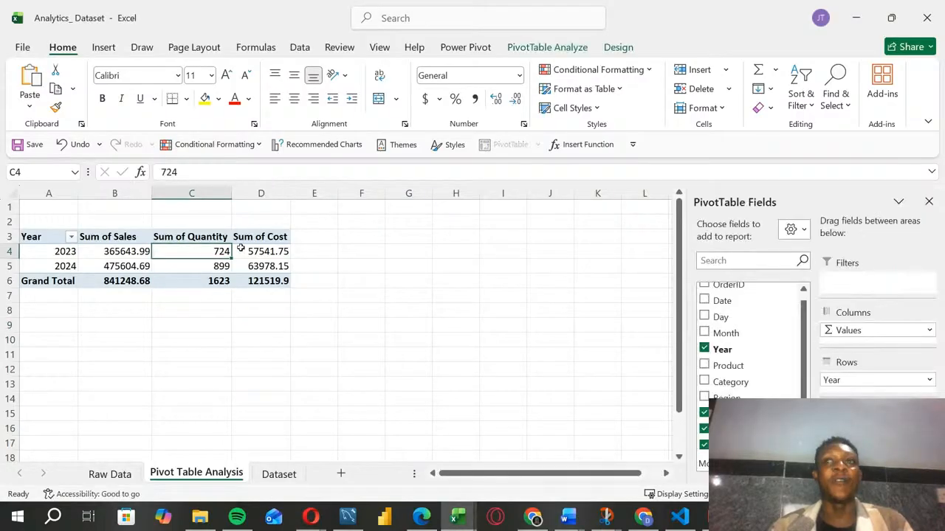
{"action": "left_click", "coordinate": [601, 50]}
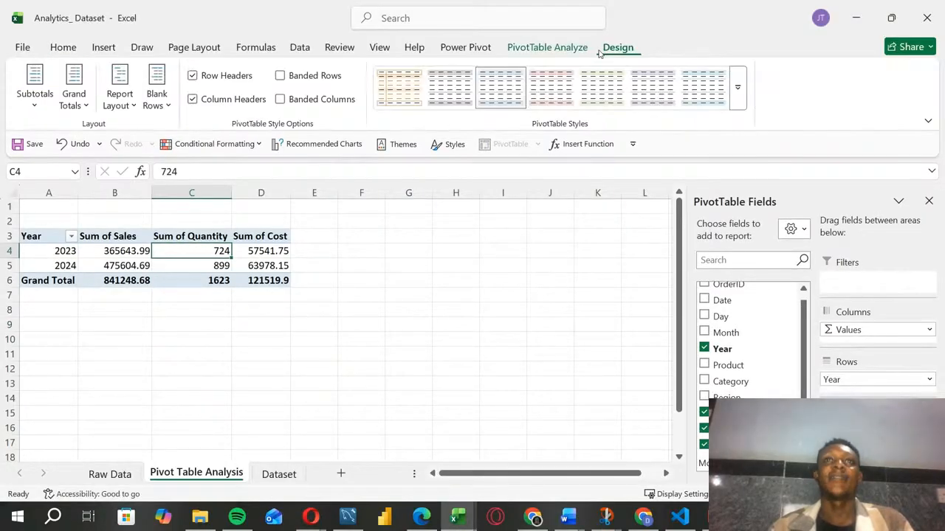
{"action": "left_click", "coordinate": [552, 50]}
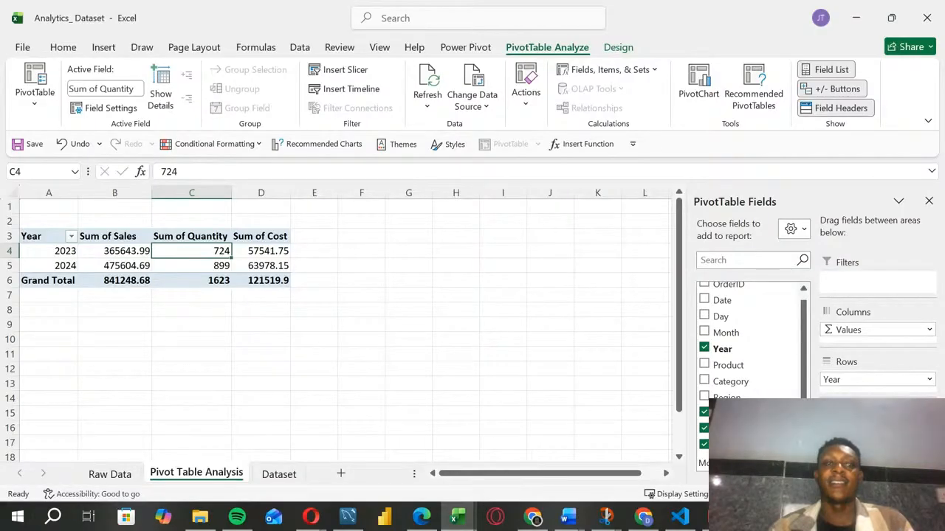
{"action": "left_click", "coordinate": [636, 69]}
{"action": "left_click", "coordinate": [614, 90]}
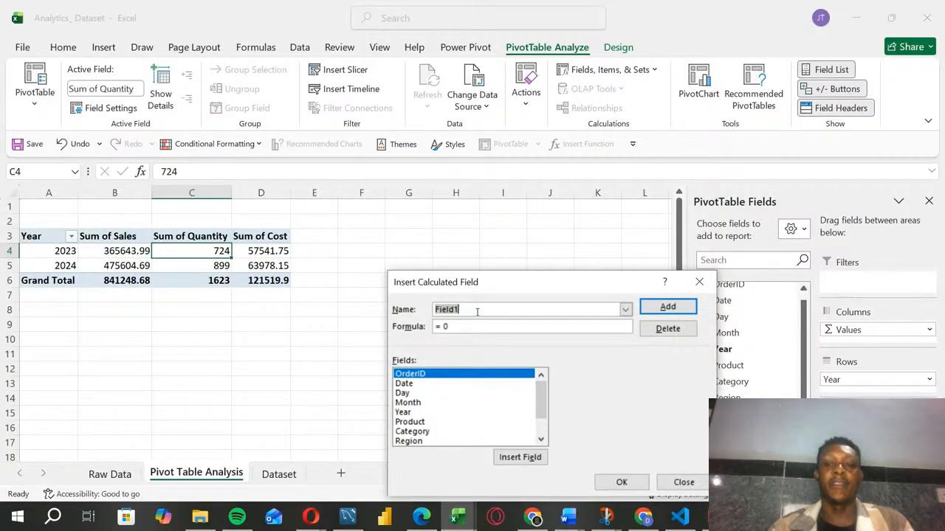
{"action": "key", "text": "BackSpace"}
{"action": "type", "text": "Profit"}
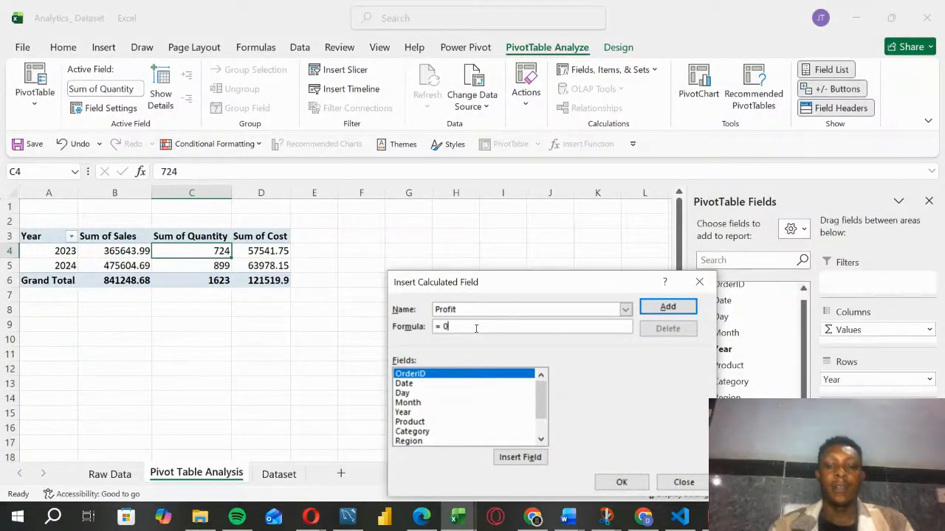
Step: Define the Profit calculated field's formula as = Sales - Cost and add it to the PivotTable
{"action": "left_click", "coordinate": [477, 328]}
{"action": "key", "text": "BackSpace"}
{"action": "type", "text": "Sal"}
{"action": "key", "text": "BackSpace"}
{"action": "key", "text": "BackSpace"}
{"action": "key", "text": "BackSpace"}
{"action": "scroll", "coordinate": [546, 419], "scroll_direction": "down", "scroll_amount": 1}
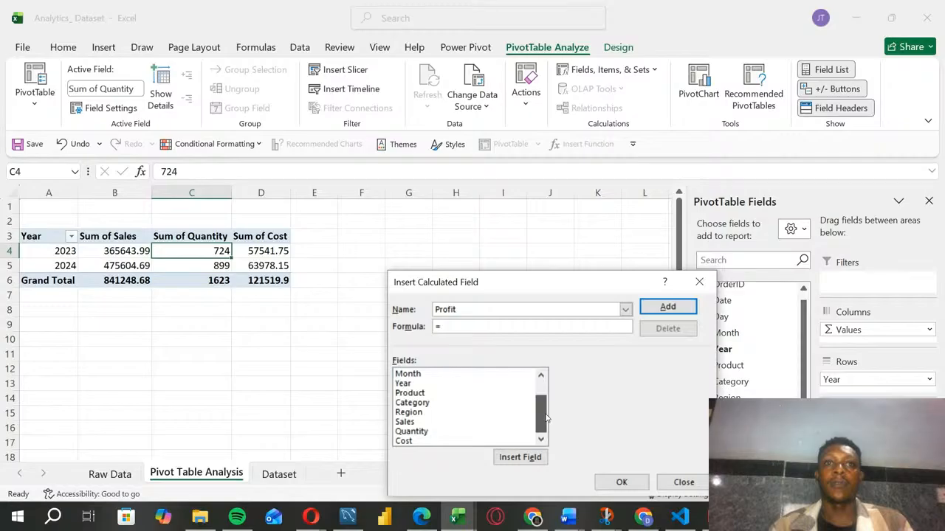
{"action": "left_click", "coordinate": [426, 422]}
{"action": "double_click", "coordinate": [426, 422]}
{"action": "type", "text": "-"}
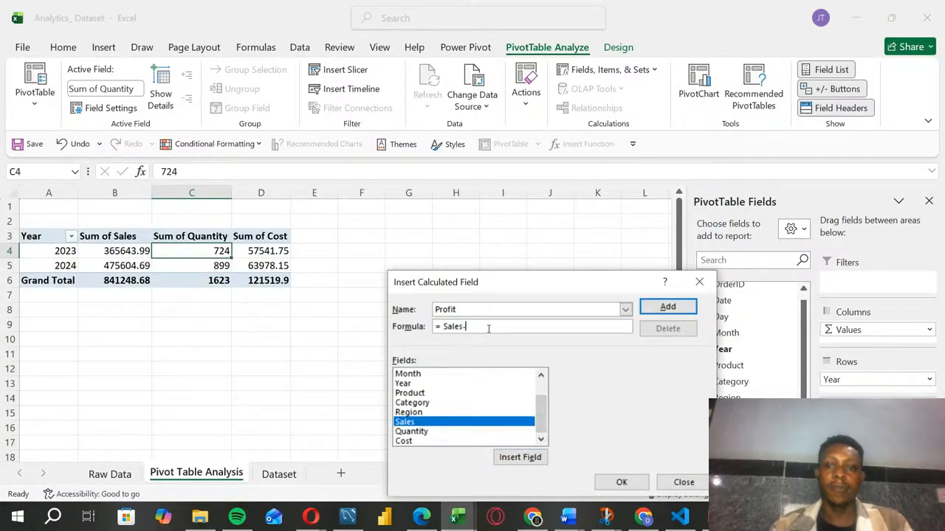
{"action": "left_click", "coordinate": [404, 441]}
{"action": "double_click", "coordinate": [403, 440]}
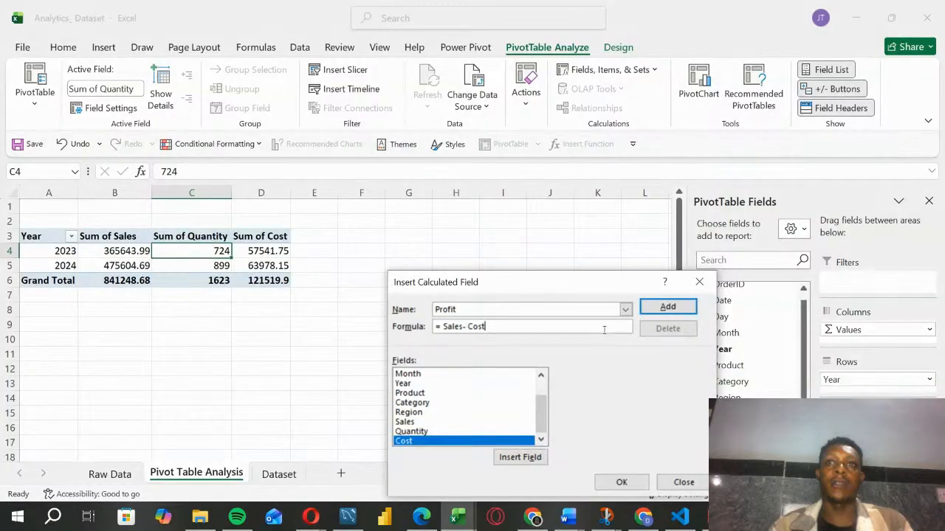
{"action": "left_click", "coordinate": [668, 307]}
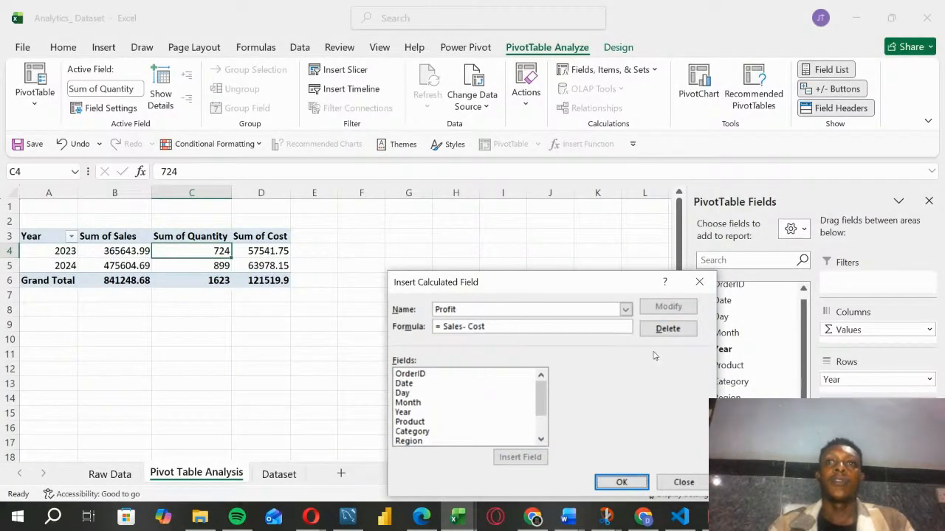
{"action": "left_click", "coordinate": [620, 482]}
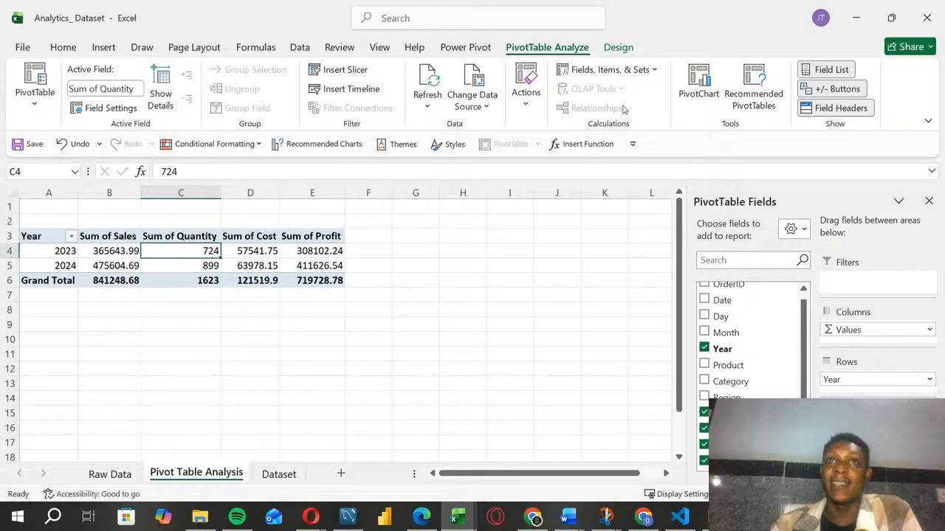
Step: Open the calculated field definition again, move its dialog higher and enter the name Profit
{"action": "left_click", "coordinate": [615, 71]}
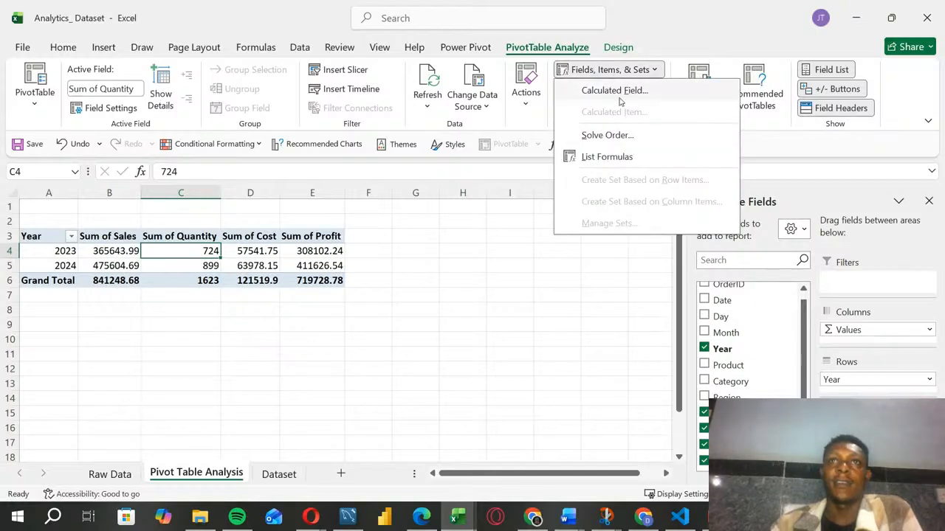
{"action": "left_click", "coordinate": [615, 91]}
{"action": "left_click_drag", "start_coordinate": [535, 288], "coordinate": [575, 236]}
{"action": "left_click", "coordinate": [538, 255]}
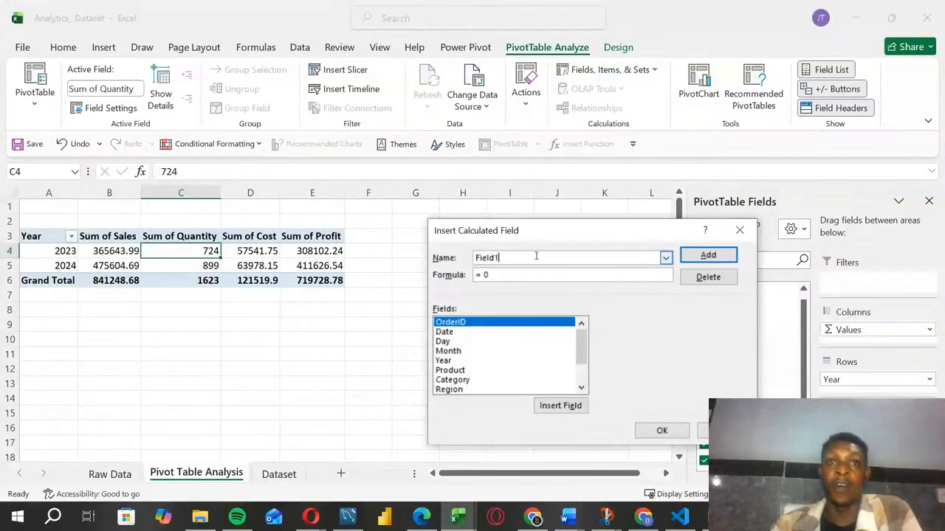
{"action": "key", "text": "BackSpace"}
Step: Rebuild the Profit formula as = Sales - Cost from the listed fields and apply it
{"action": "key", "text": "BackSpace"}
{"action": "key", "text": "BackSpace"}
{"action": "key", "text": "BackSpace"}
{"action": "key", "text": "BackSpace"}
{"action": "key", "text": "BackSpace"}
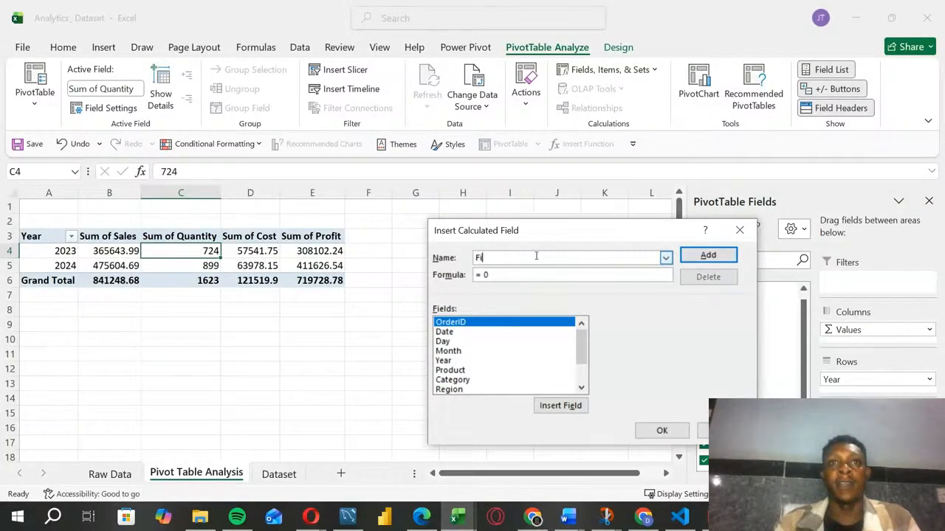
{"action": "type", "text": "Profit"}
{"action": "left_click", "coordinate": [519, 273]}
{"action": "key", "text": "BackSpace"}
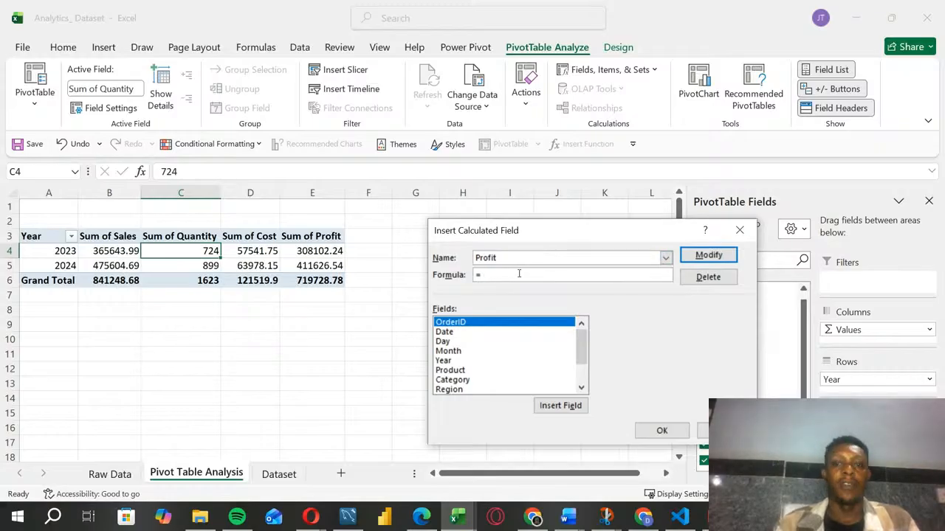
{"action": "type", "text": "S"}
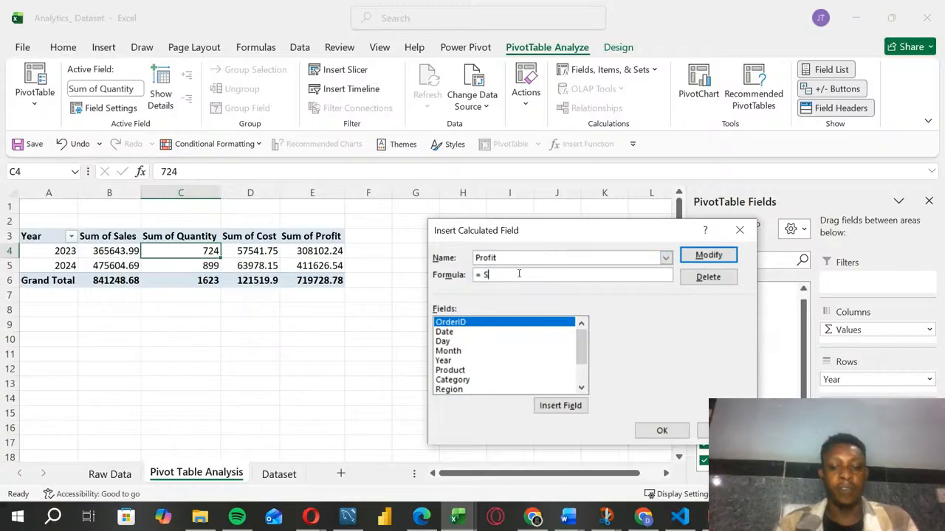
{"action": "type", "text": "ale"}
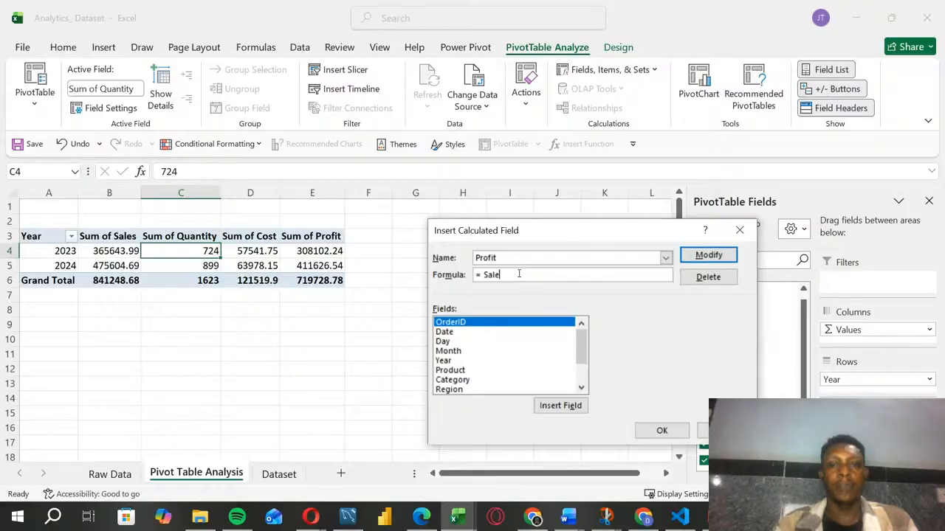
{"action": "key", "text": "BackSpace"}
{"action": "key", "text": "BackSpace"}
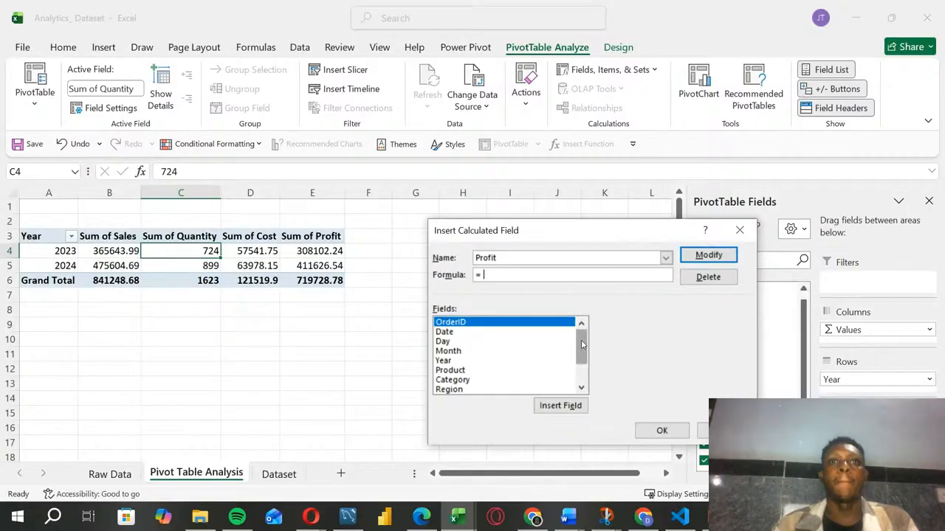
{"action": "scroll", "coordinate": [517, 383], "scroll_direction": "down", "scroll_amount": 2}
{"action": "left_click", "coordinate": [510, 360]}
{"action": "left_click", "coordinate": [555, 407]}
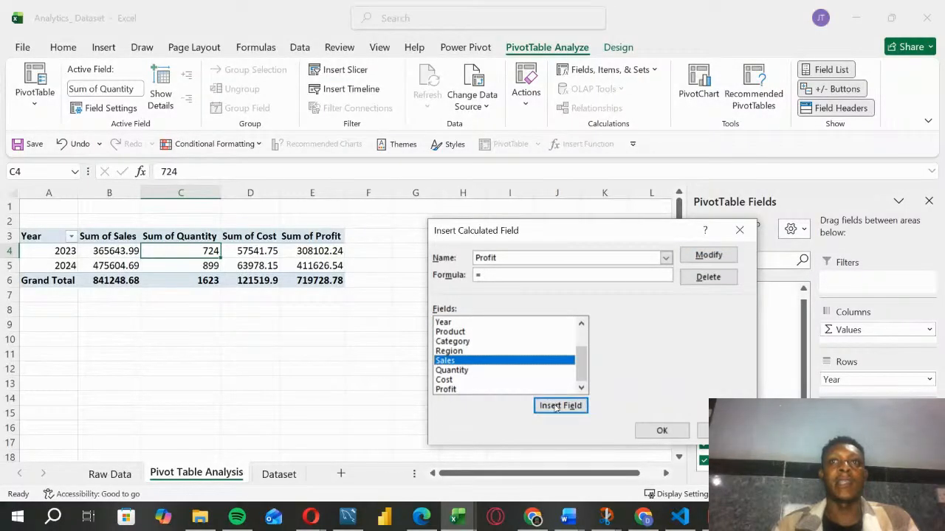
{"action": "left_click", "coordinate": [514, 278]}
{"action": "type", "text": "-"}
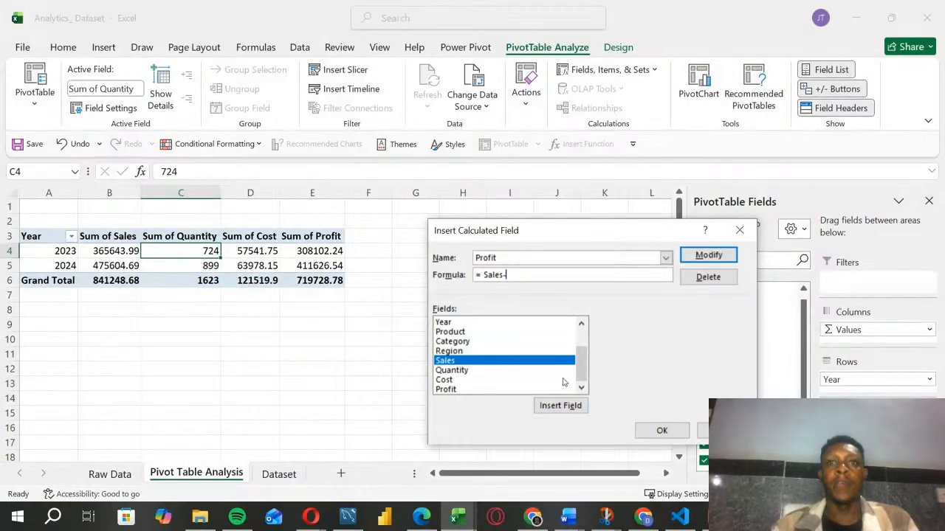
{"action": "left_click", "coordinate": [458, 380]}
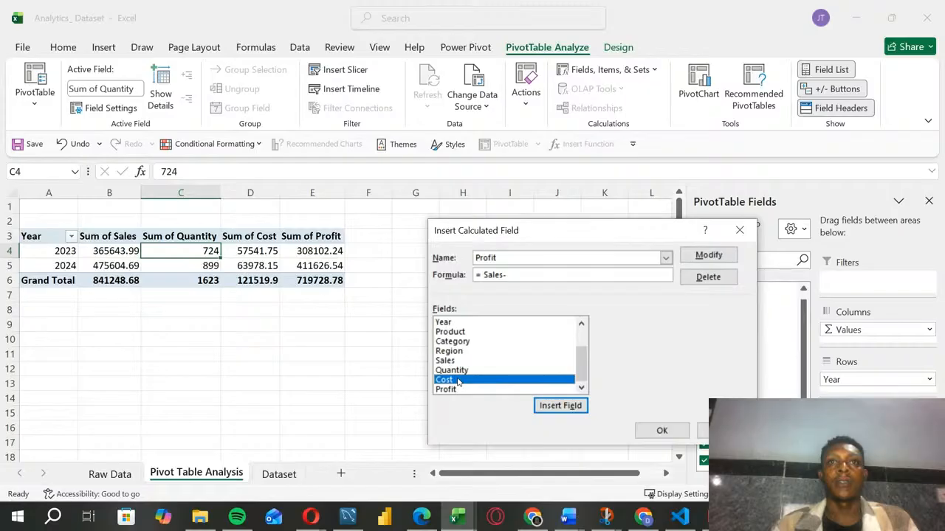
{"action": "left_click", "coordinate": [546, 405]}
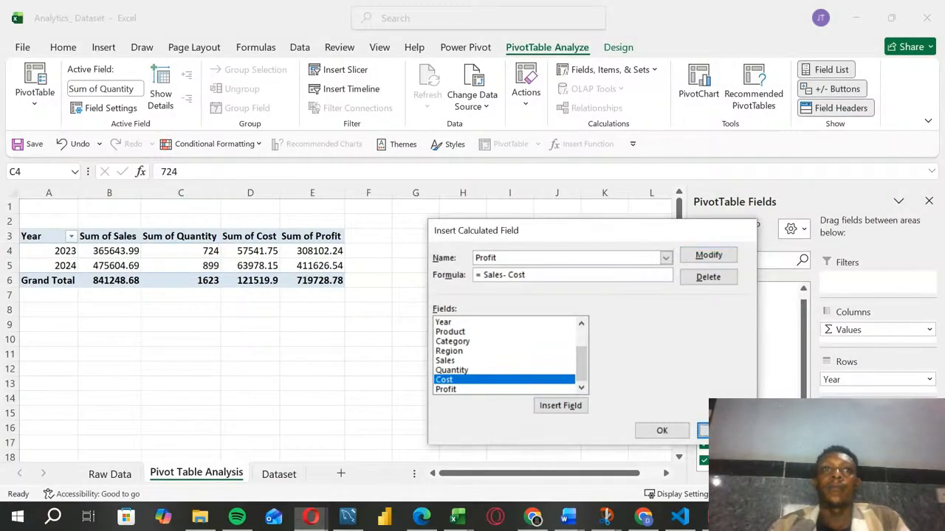
{"action": "left_click", "coordinate": [662, 431]}
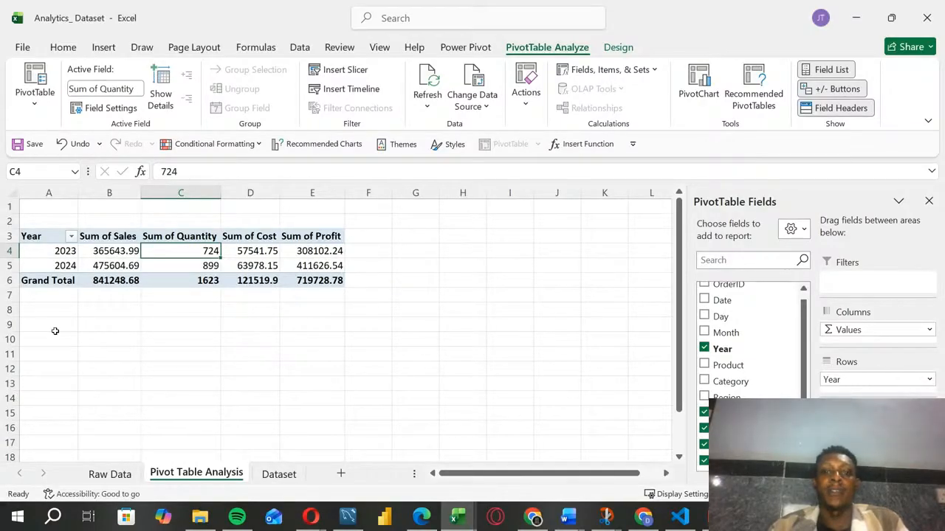
{"action": "key", "text": "alt+Tab"}
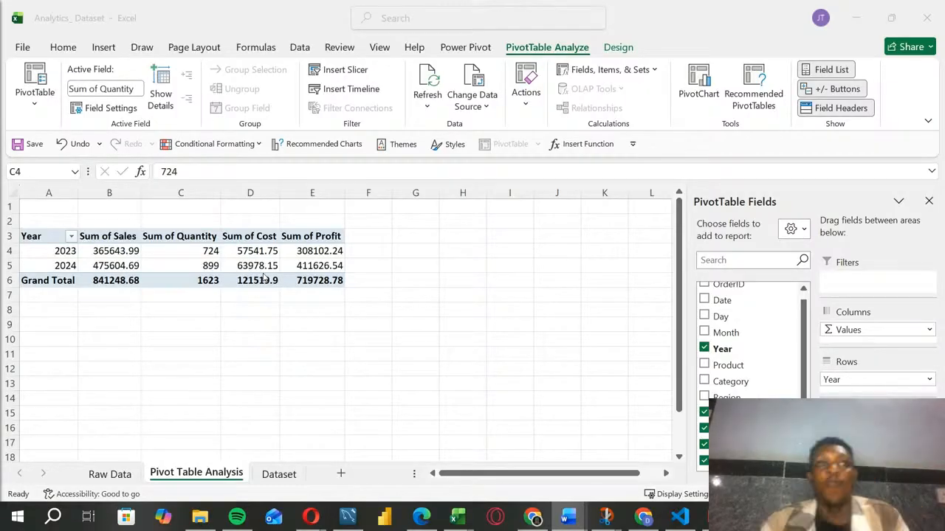
{"action": "left_click", "coordinate": [272, 480]}
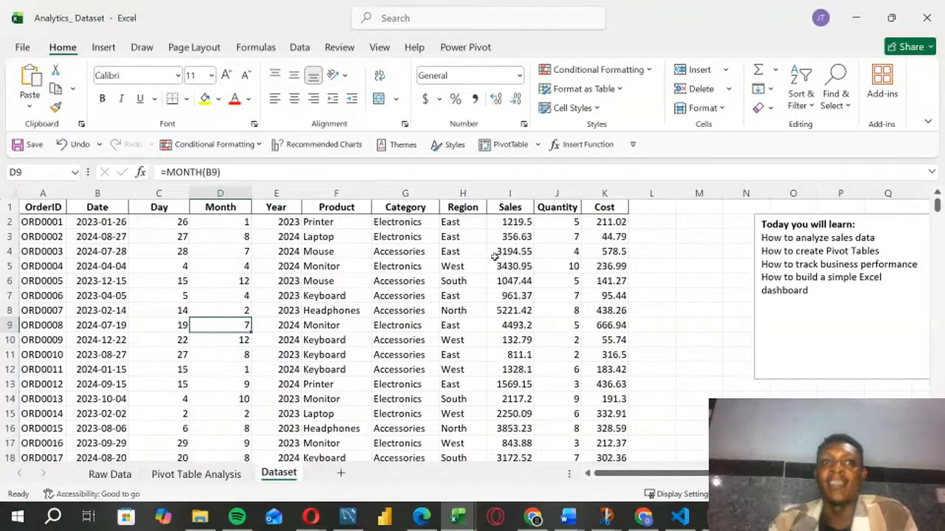
{"action": "left_click", "coordinate": [242, 476]}
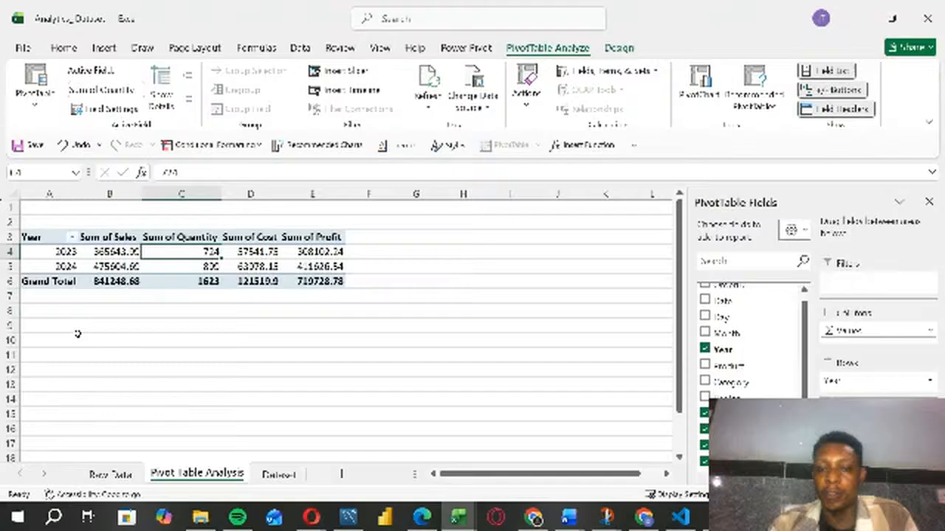
{"action": "key", "text": "alt+Tab"}
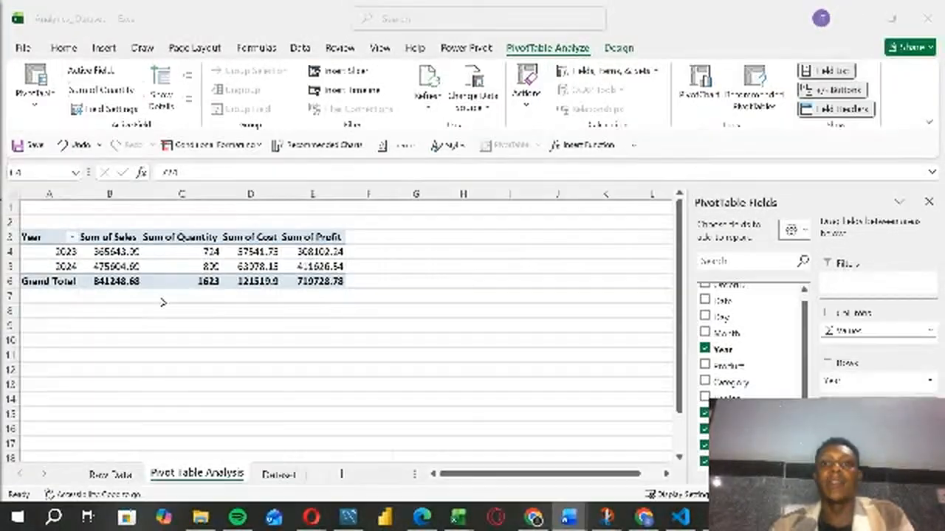
{"action": "left_click", "coordinate": [190, 313]}
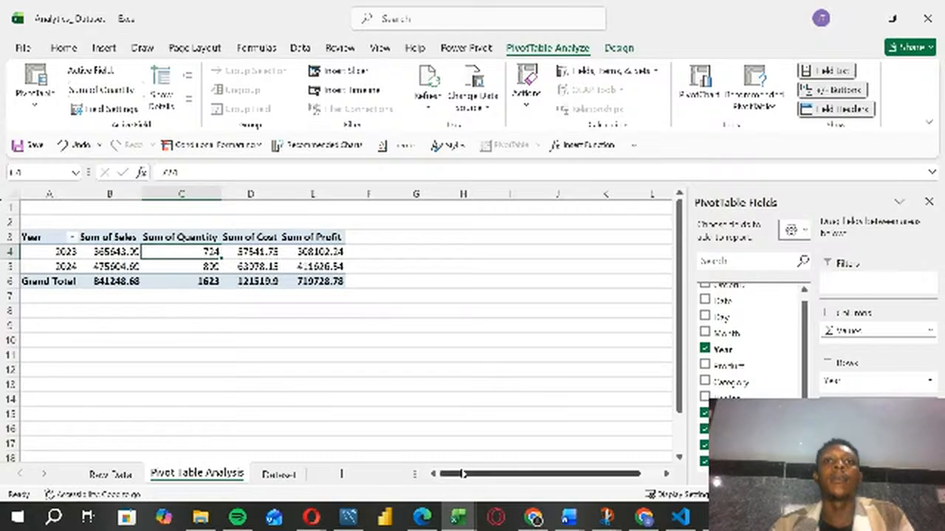
{"action": "left_click", "coordinate": [362, 369]}
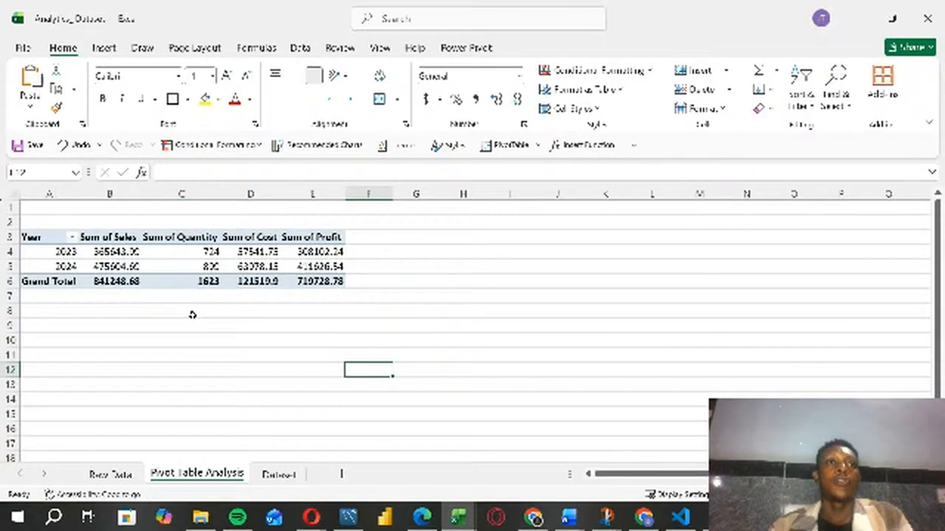
{"action": "left_click", "coordinate": [137, 264]}
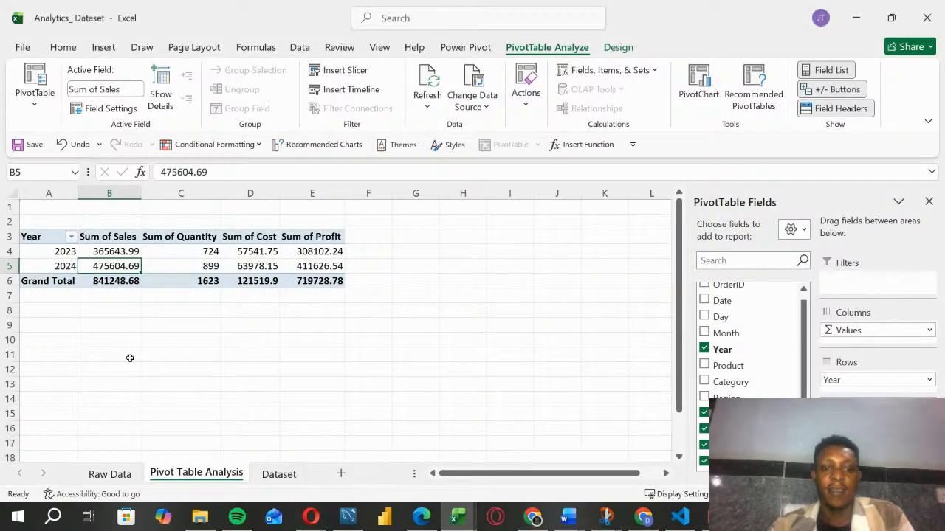
{"action": "key", "text": "alt+Tab"}
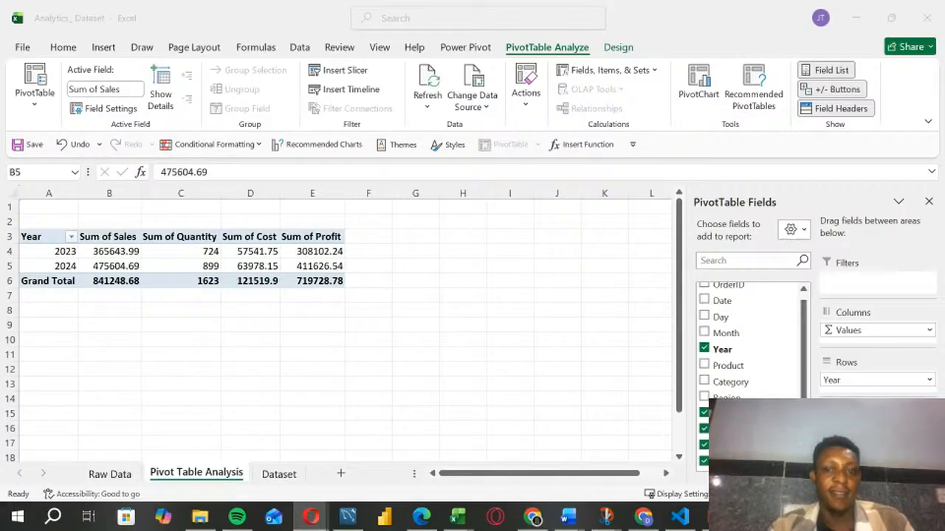
{"action": "left_click", "coordinate": [254, 313]}
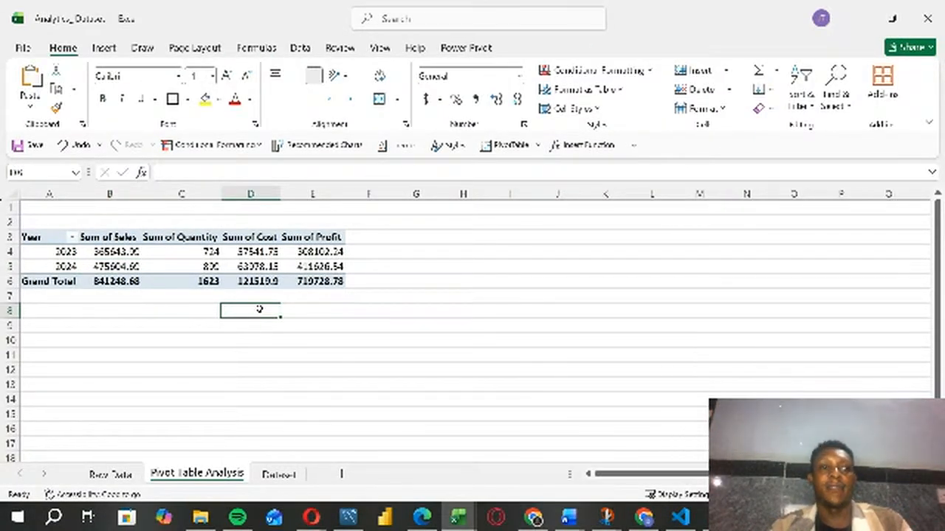
{"action": "left_click", "coordinate": [182, 263]}
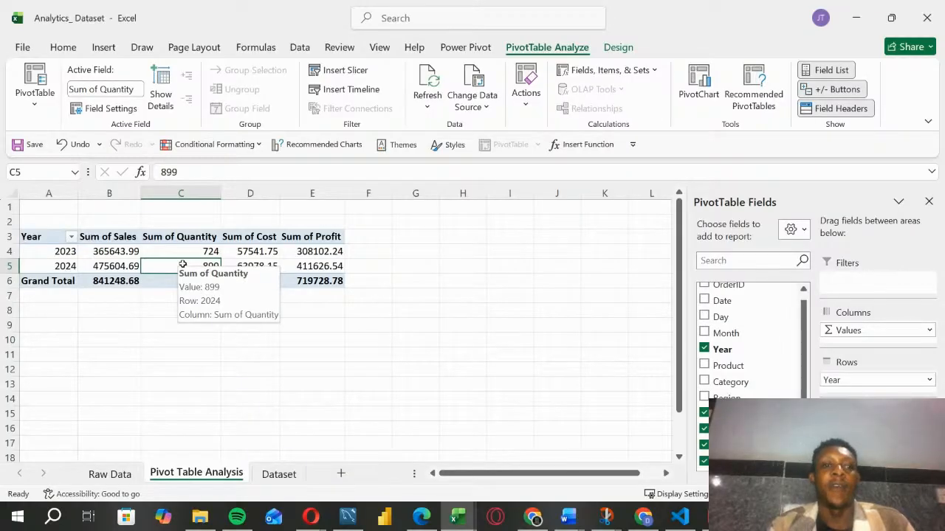
{"action": "left_click", "coordinate": [199, 367]}
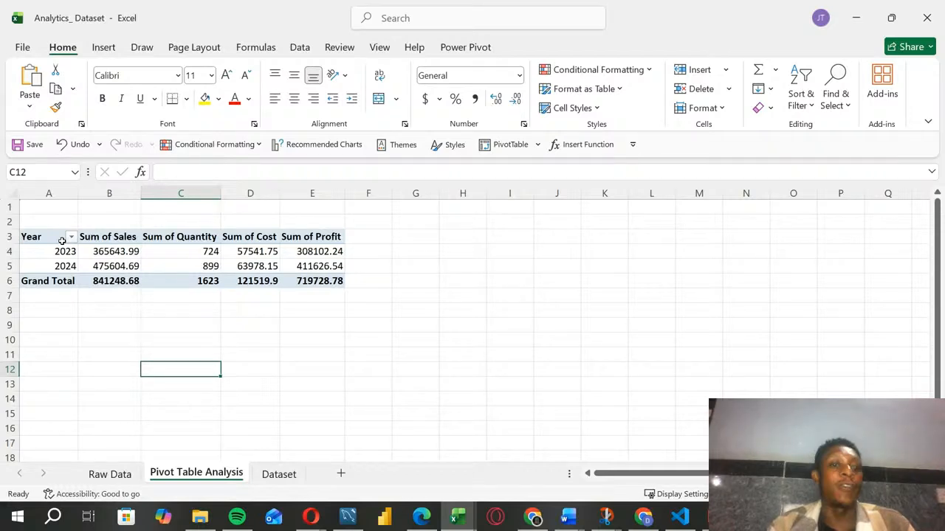
Step: Try duplicating the yearly PivotTable at cell A9, and undo the paste
{"action": "left_click_drag", "start_coordinate": [41, 241], "coordinate": [322, 275]}
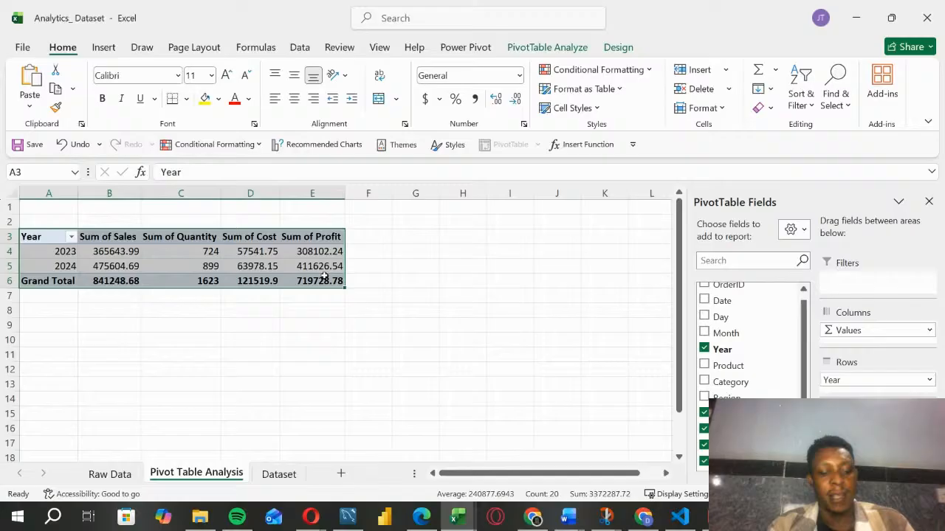
{"action": "key", "text": "ctrl+c"}
{"action": "left_click", "coordinate": [63, 330]}
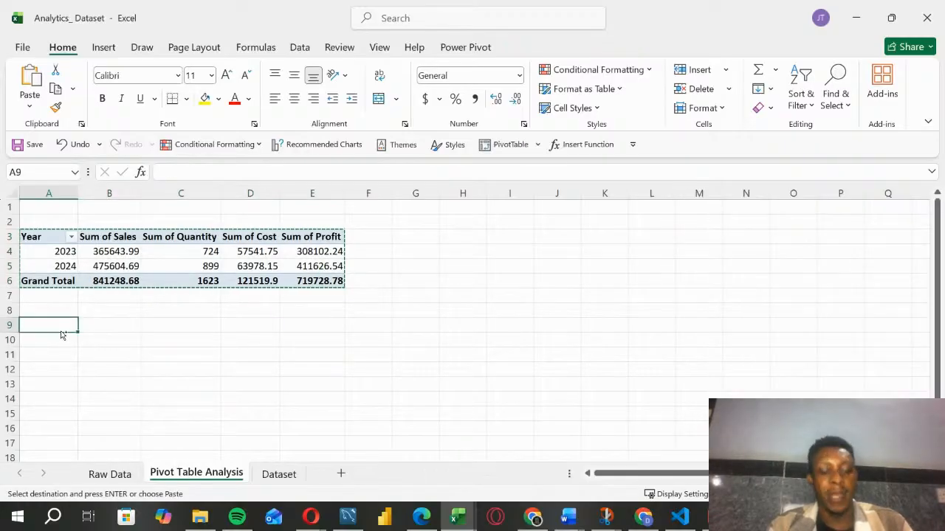
{"action": "key", "text": "ctrl+v"}
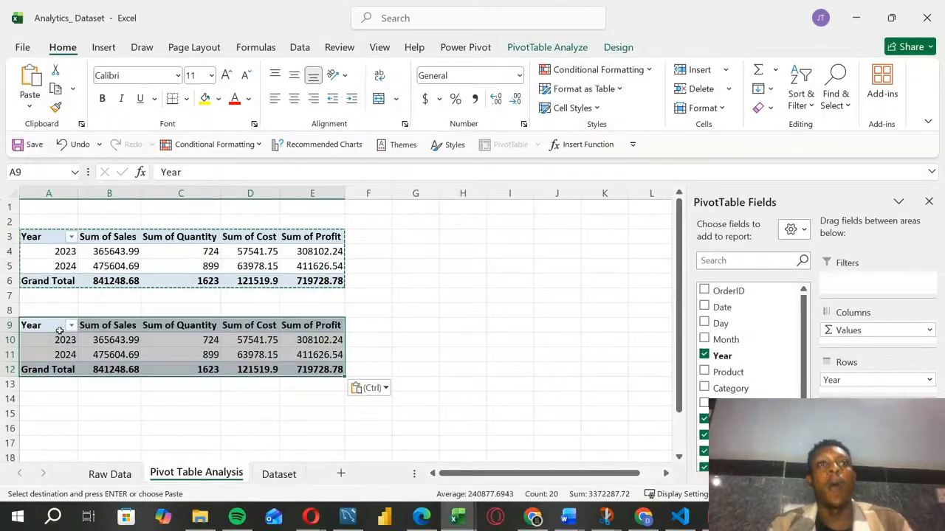
{"action": "key", "text": "ctrl+z"}
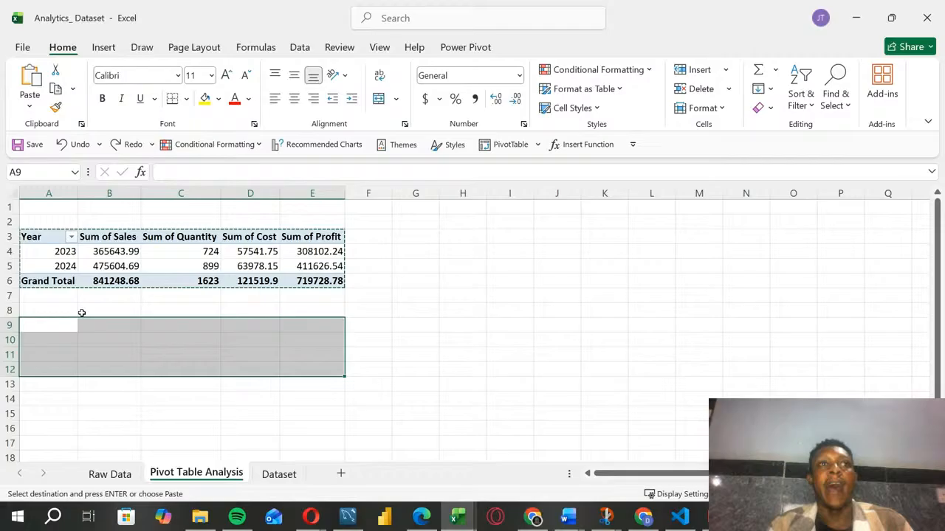
{"action": "left_click", "coordinate": [394, 281]}
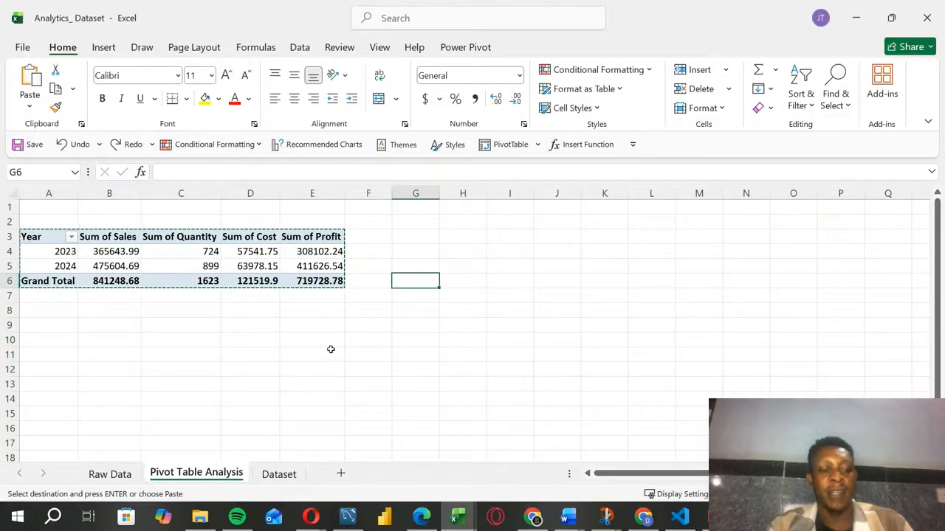
{"action": "key", "text": "Escape"}
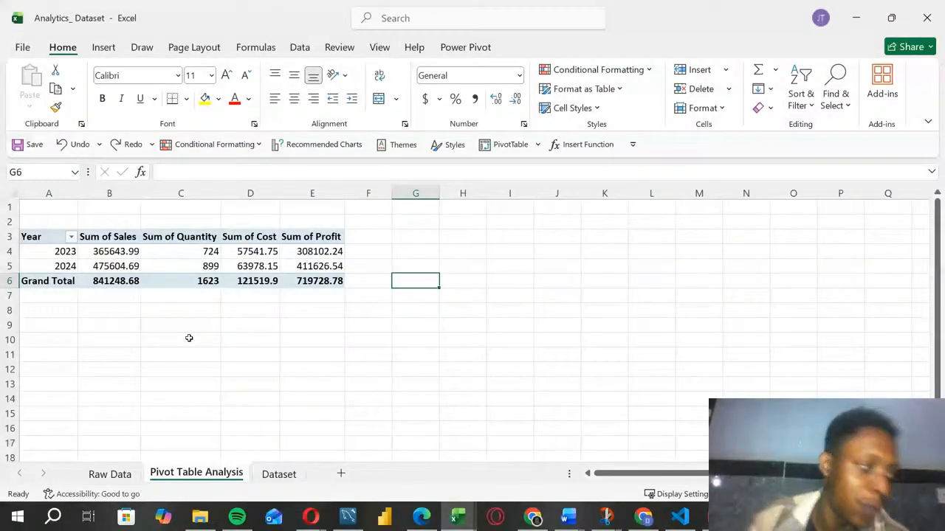
Step: Insert a new PivotTable from the Dataset sheet's range A1:K301, placed on the existing Pivot Table Analysis sheet at cell A15
{"action": "left_click", "coordinate": [250, 355]}
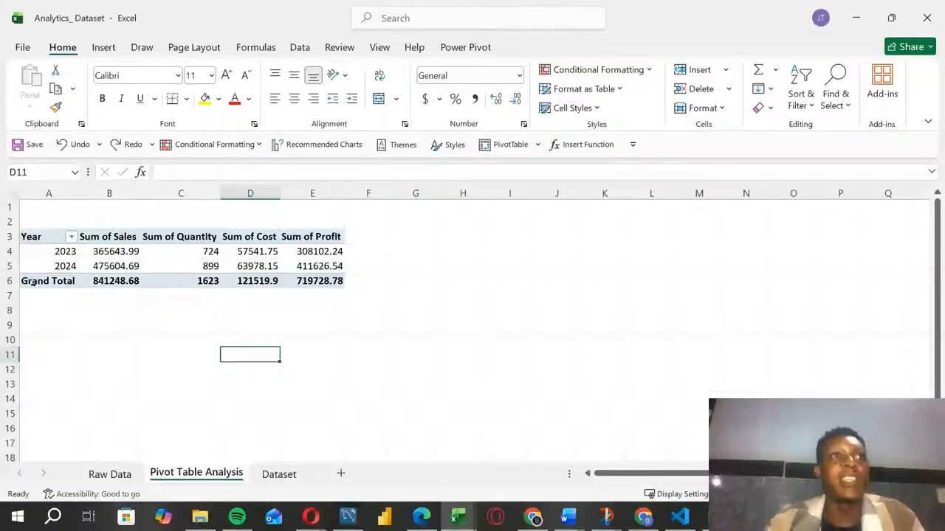
{"action": "left_click", "coordinate": [109, 474]}
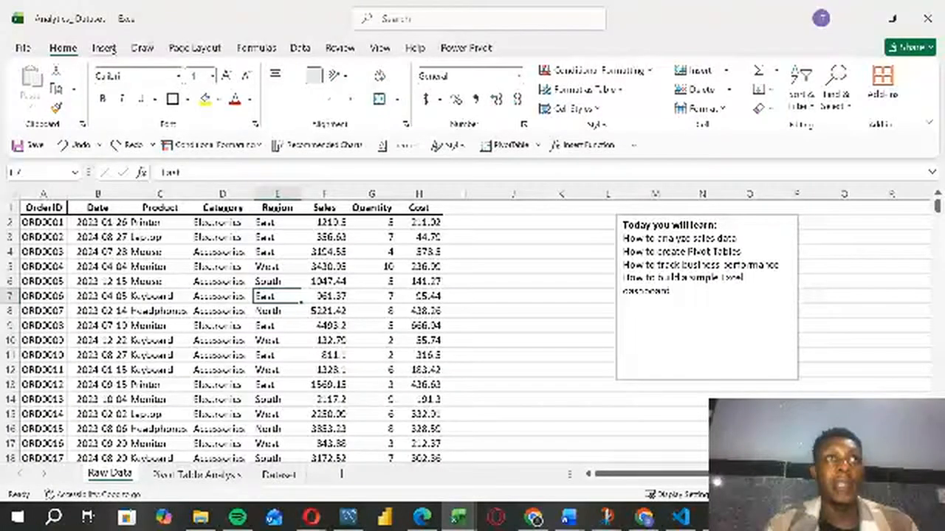
{"action": "left_click", "coordinate": [235, 474]}
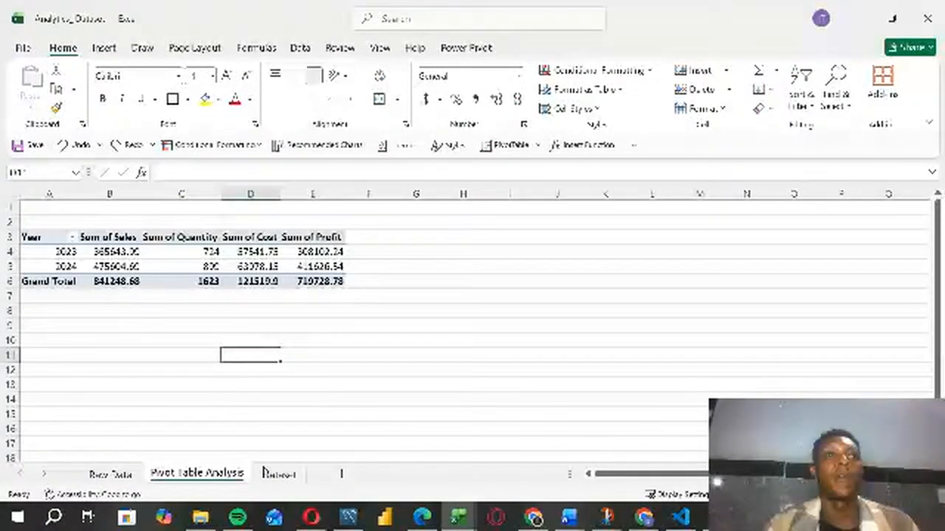
{"action": "left_click", "coordinate": [266, 473]}
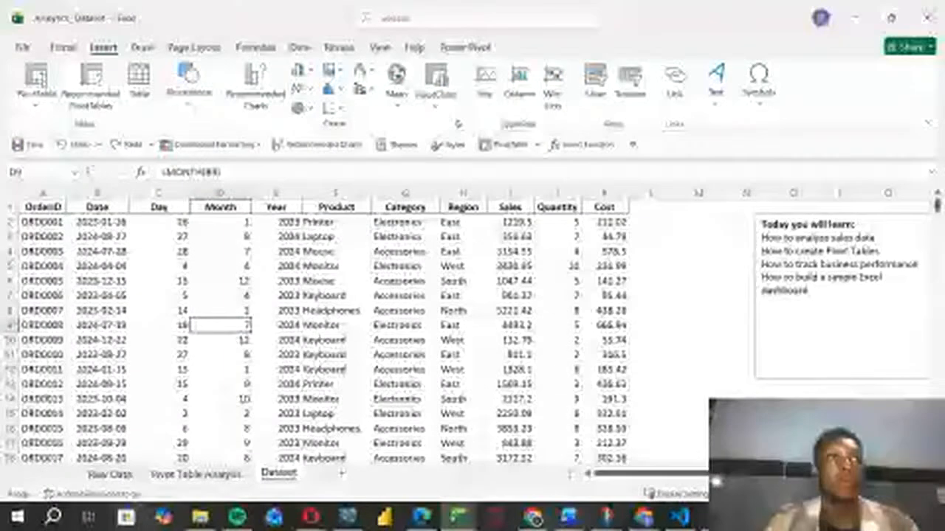
{"action": "left_click", "coordinate": [35, 77]}
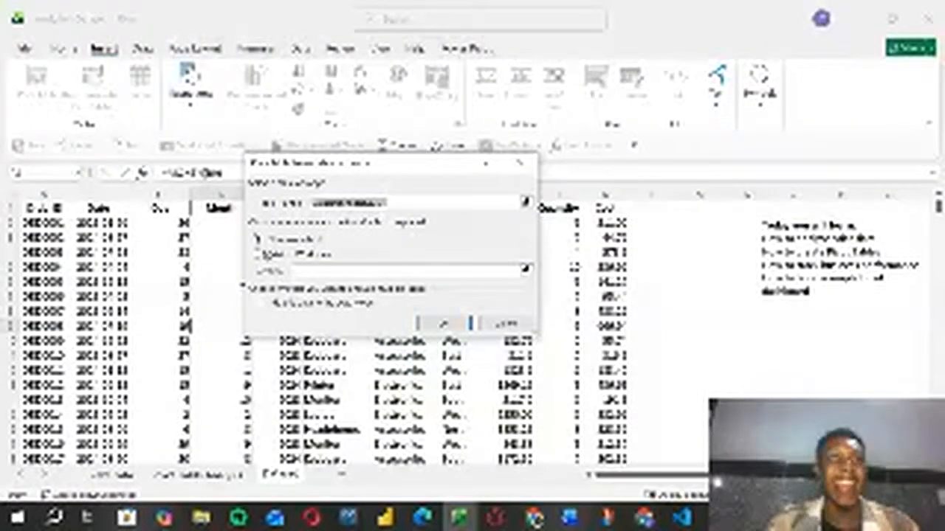
{"action": "left_click", "coordinate": [258, 253]}
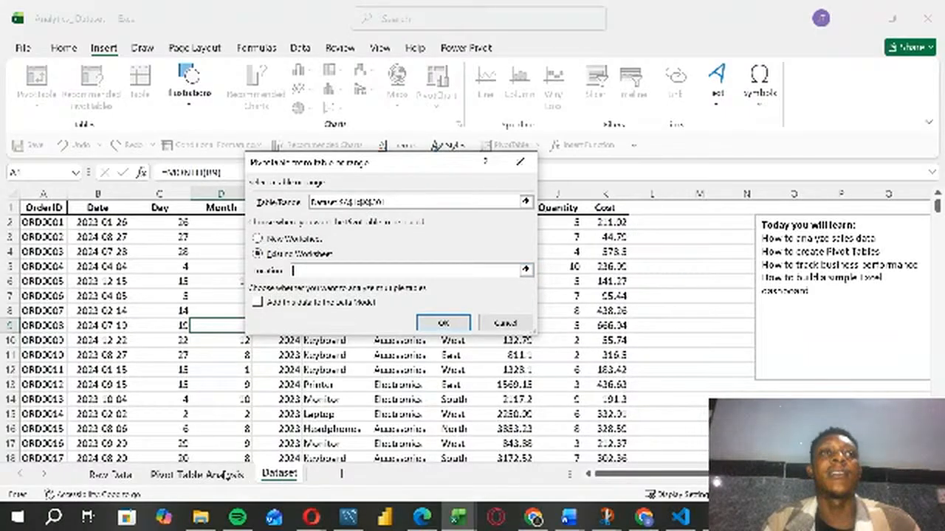
{"action": "left_click", "coordinate": [198, 476]}
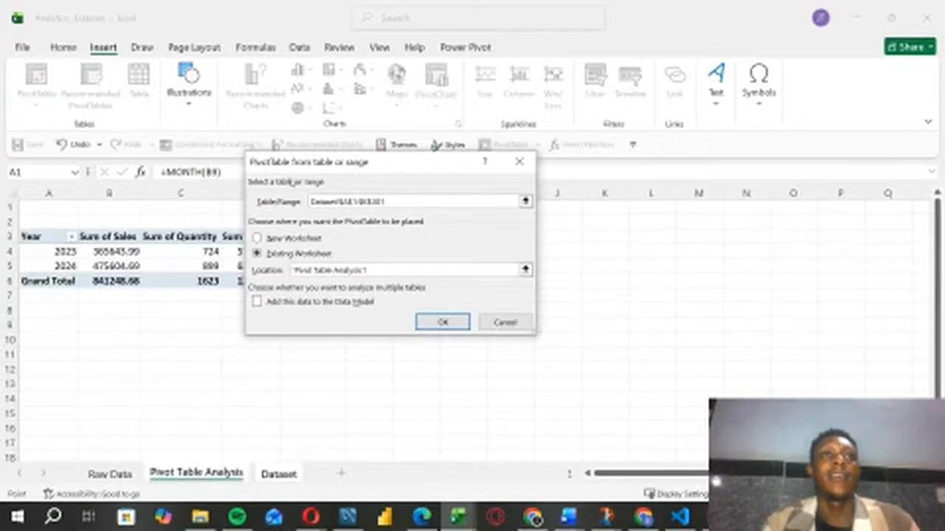
{"action": "left_click_drag", "start_coordinate": [358, 168], "coordinate": [207, 37]}
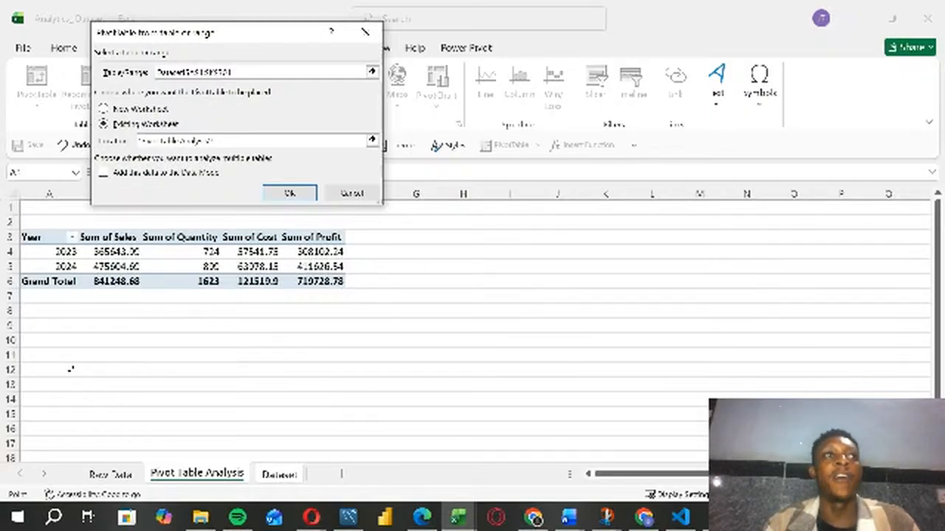
{"action": "left_click", "coordinate": [45, 416]}
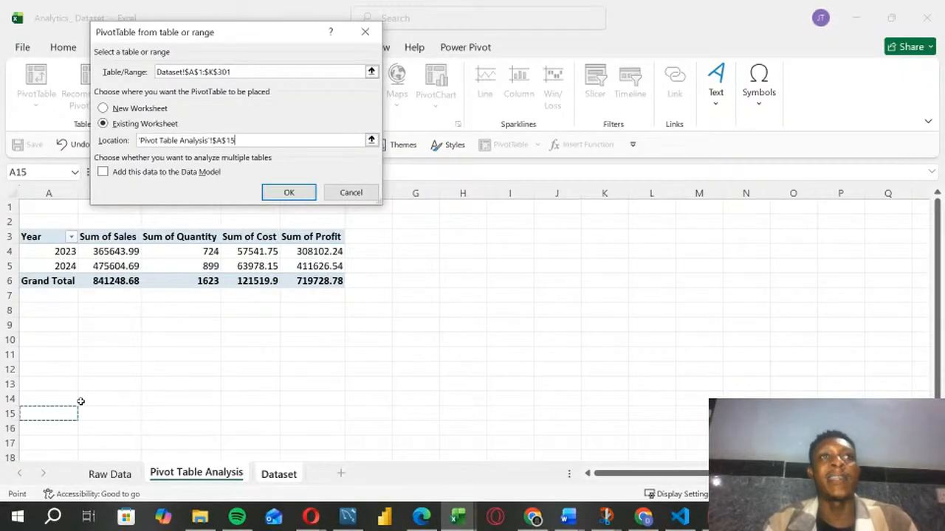
{"action": "left_click", "coordinate": [289, 194]}
{"action": "left_click_drag", "start_coordinate": [678, 283], "coordinate": [667, 381]}
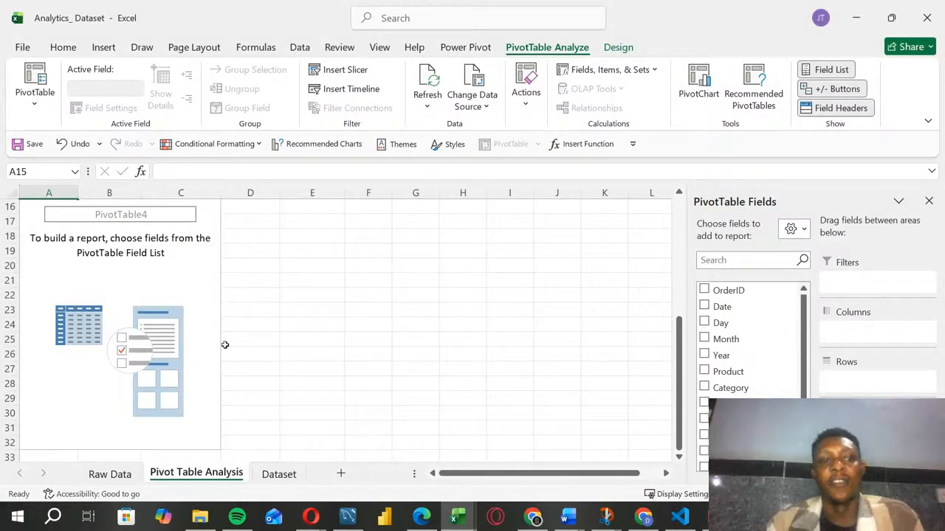
{"action": "scroll", "coordinate": [219, 349], "scroll_direction": "up", "scroll_amount": 5}
{"action": "scroll", "coordinate": [253, 352], "scroll_direction": "down", "scroll_amount": 2}
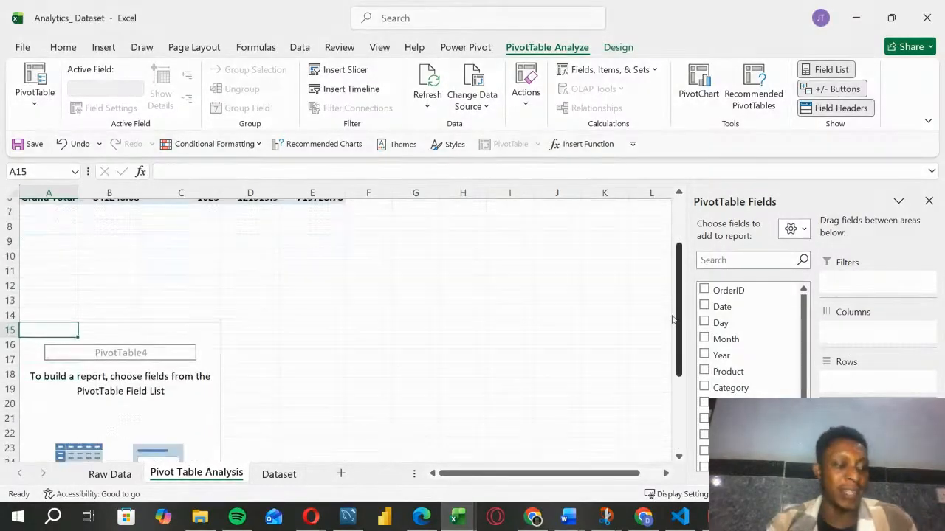
{"action": "scroll", "coordinate": [673, 326], "scroll_direction": "down", "scroll_amount": 3}
{"action": "scroll", "coordinate": [587, 315], "scroll_direction": "up", "scroll_amount": 4}
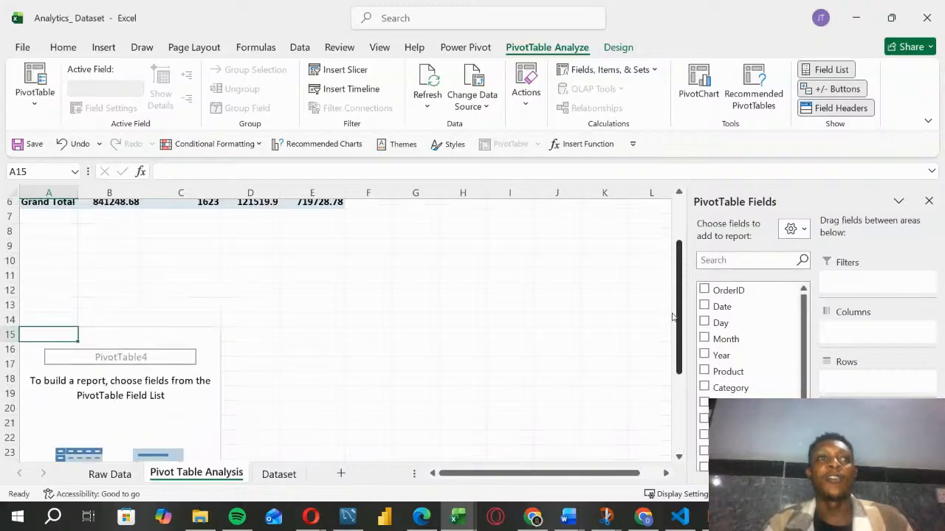
Step: Copy the whole yearly PivotTable and paste the duplicate at cell K3 of the same sheet
{"action": "scroll", "coordinate": [411, 283], "scroll_direction": "up", "scroll_amount": 2}
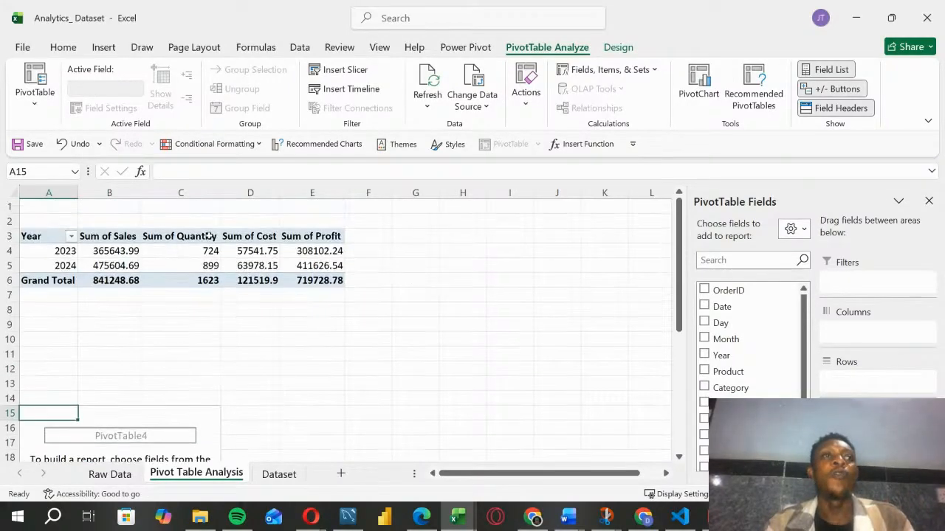
{"action": "left_click_drag", "start_coordinate": [44, 238], "coordinate": [329, 283]}
{"action": "key", "text": "ctrl+c"}
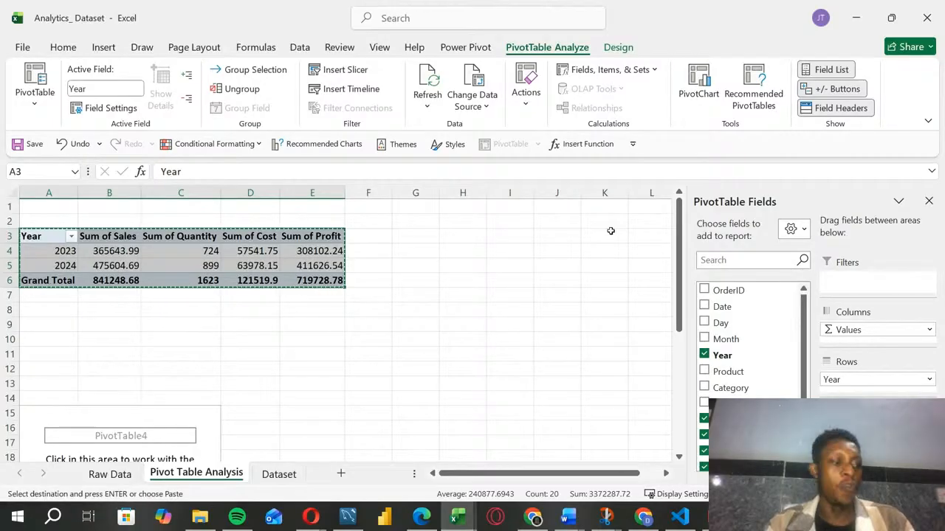
{"action": "left_click", "coordinate": [610, 231]}
{"action": "key", "text": "ctrl+v"}
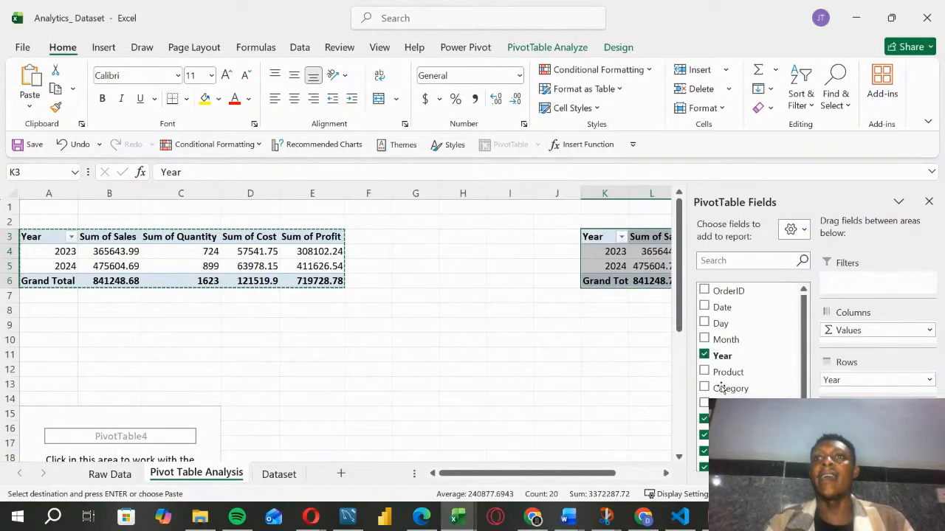
Step: Remove the Year row field and all value fields from the PivotTable copy at K3, leaving its layout empty
{"action": "left_click_drag", "start_coordinate": [850, 430], "coordinate": [654, 411]}
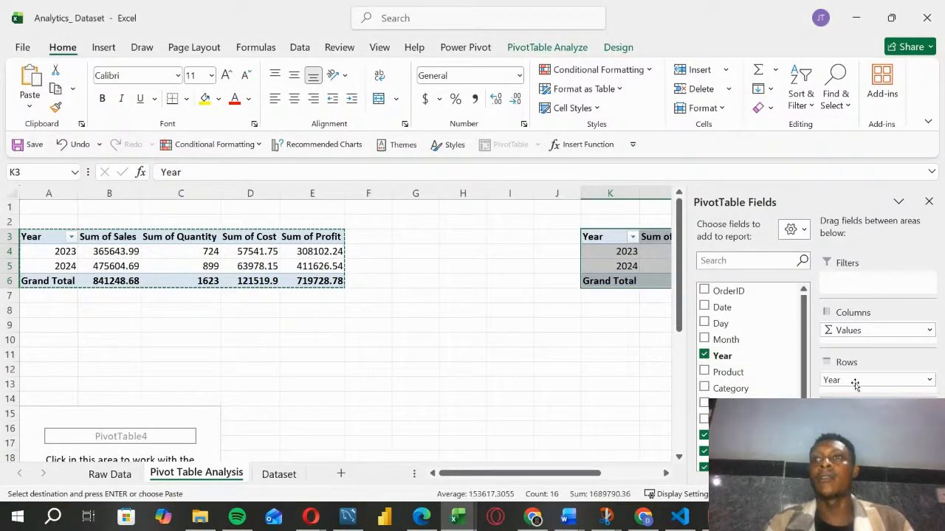
{"action": "left_click_drag", "start_coordinate": [855, 384], "coordinate": [618, 389]}
{"action": "left_click_drag", "start_coordinate": [851, 429], "coordinate": [617, 369]}
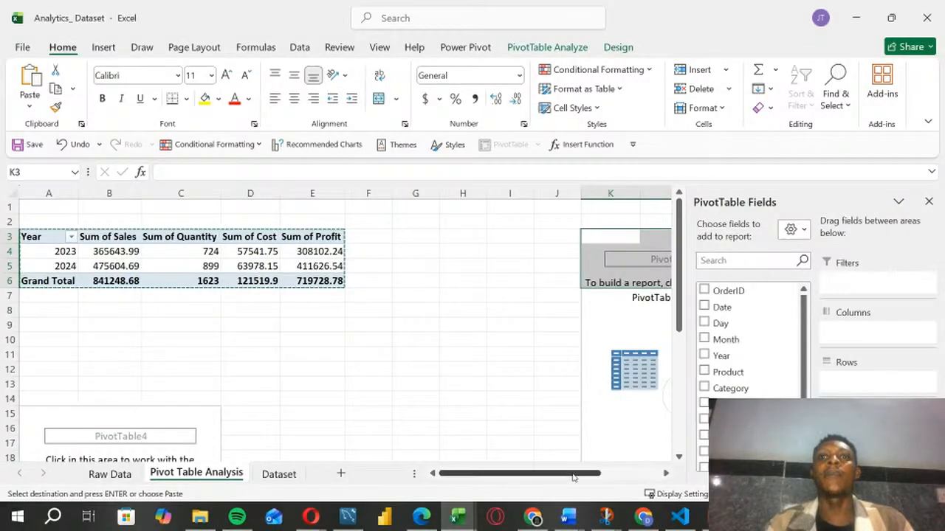
{"action": "left_click_drag", "start_coordinate": [574, 477], "coordinate": [613, 477]}
{"action": "left_click", "coordinate": [544, 365]}
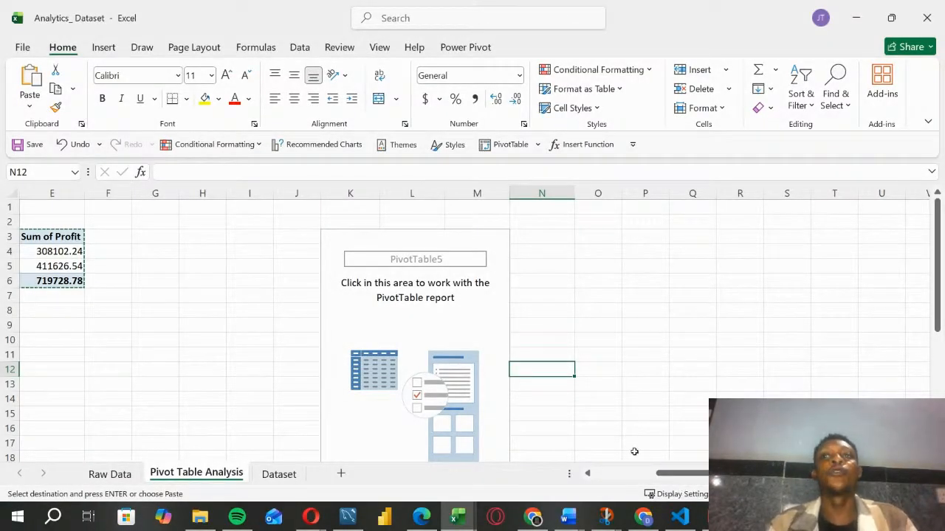
Step: Copy the heading "Total sales by year" from the Word document and paste it into cell A1 above the yearly PivotTable
{"action": "left_click_drag", "start_coordinate": [689, 476], "coordinate": [628, 476]}
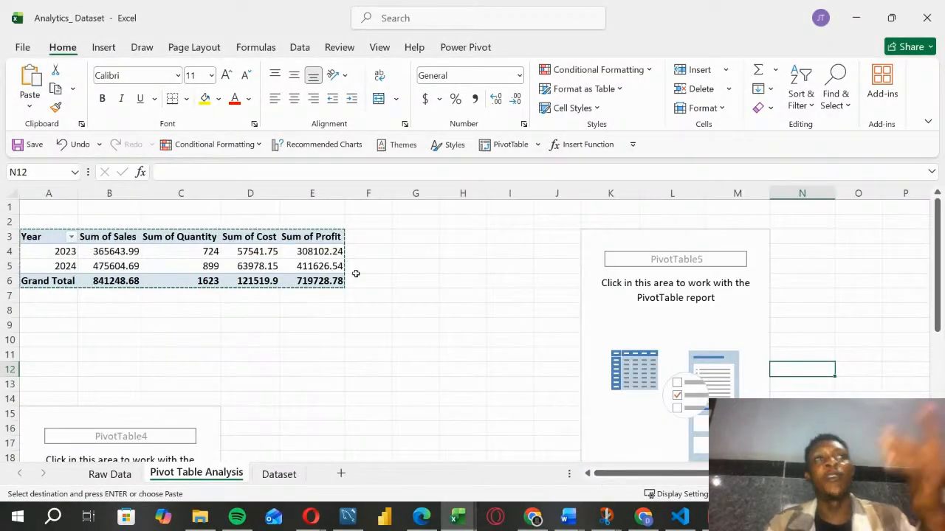
{"action": "left_click", "coordinate": [487, 310]}
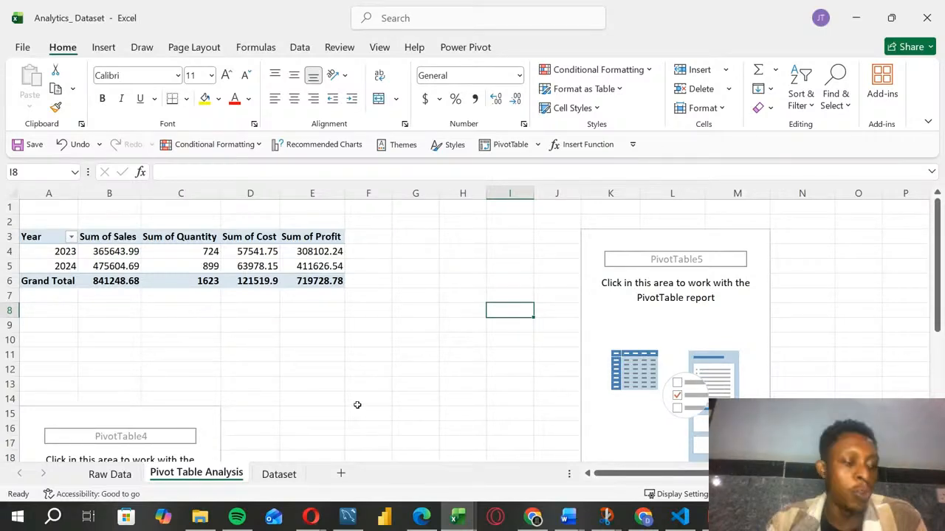
{"action": "left_click", "coordinate": [249, 340]}
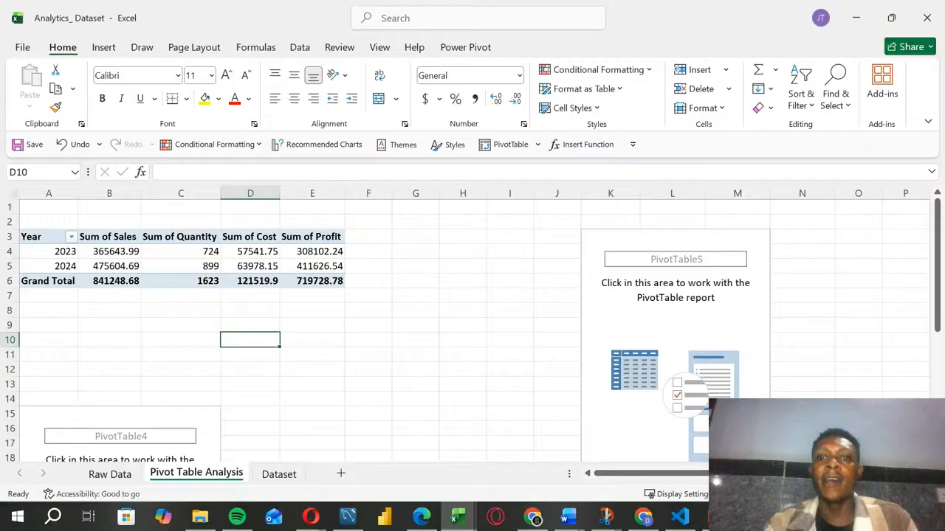
{"action": "key", "text": "alt+Tab"}
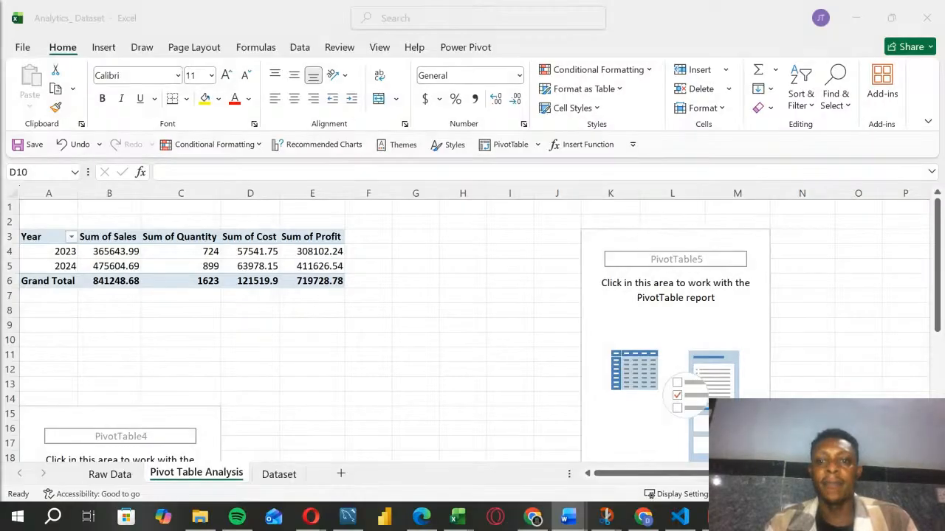
{"action": "left_click", "coordinate": [616, 475]}
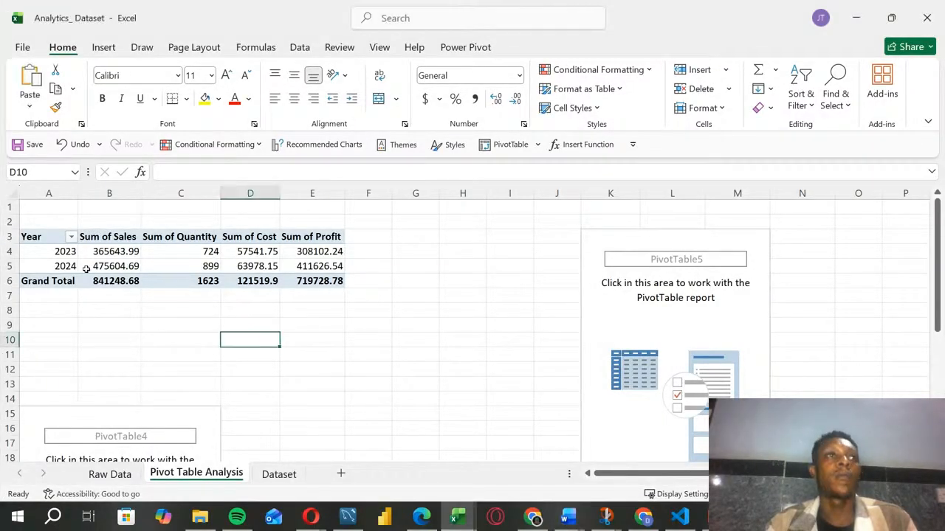
{"action": "left_click", "coordinate": [32, 211]}
{"action": "key", "text": "ctrl+v"}
{"action": "left_click", "coordinate": [160, 330]}
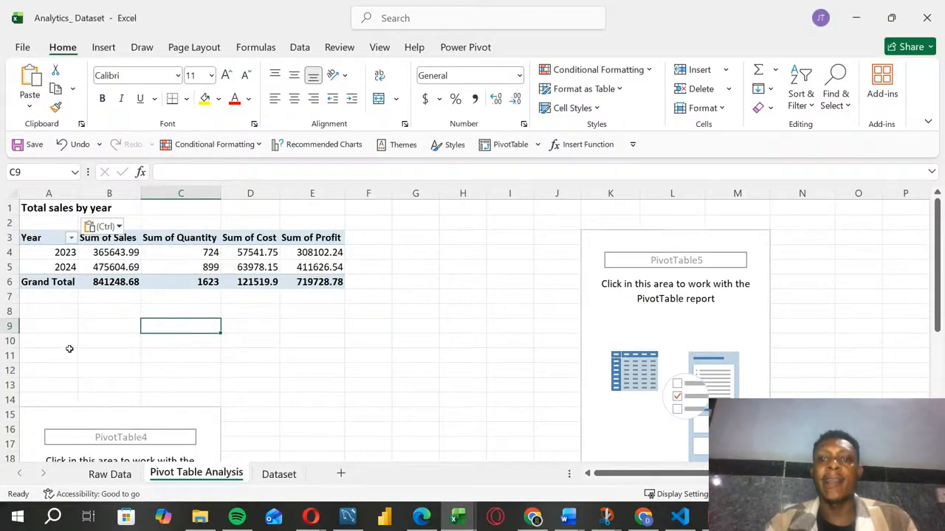
Step: Copy the heading "Calculate Profit" from the Word document and paste it into cell G2 of the Pivot Table Analysis sheet
{"action": "key", "text": "alt+Tab"}
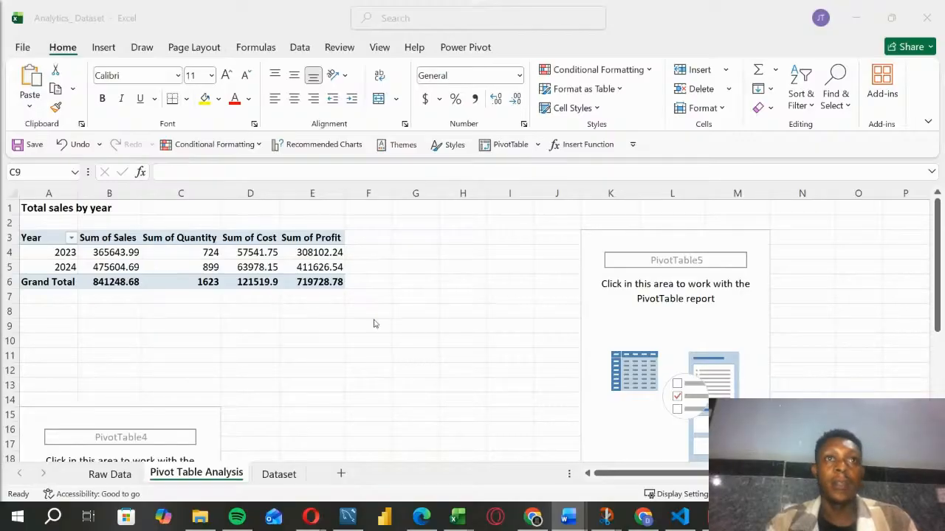
{"action": "key", "text": "alt+Tab"}
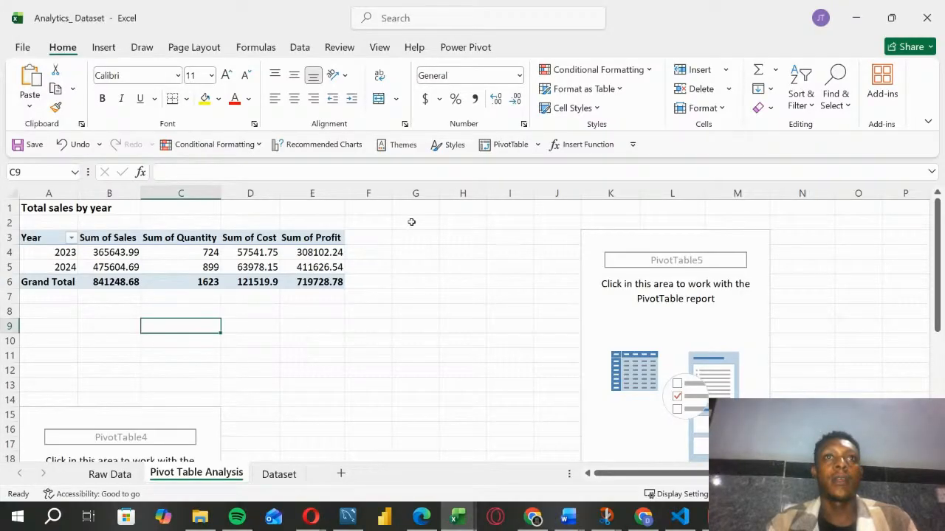
{"action": "left_click", "coordinate": [411, 221]}
{"action": "key", "text": "ctrl+v"}
{"action": "left_click", "coordinate": [463, 252]}
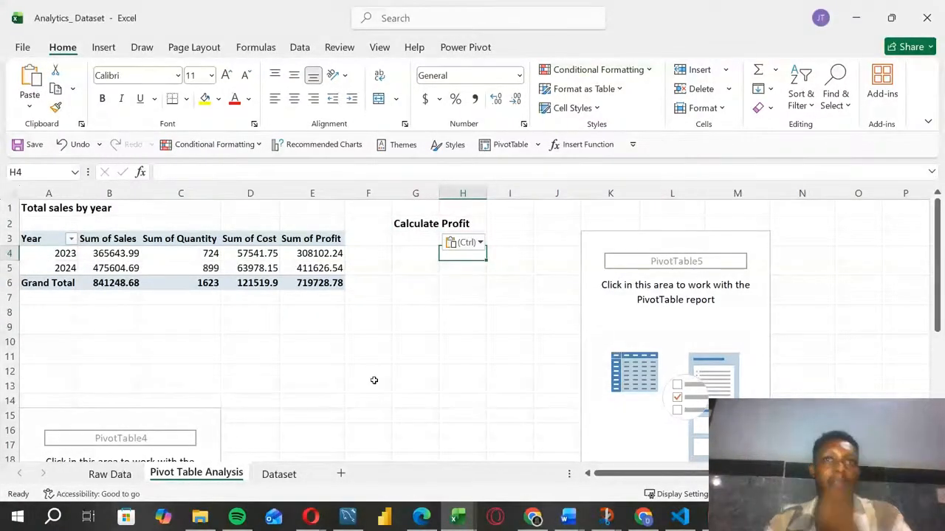
{"action": "left_click", "coordinate": [462, 208]}
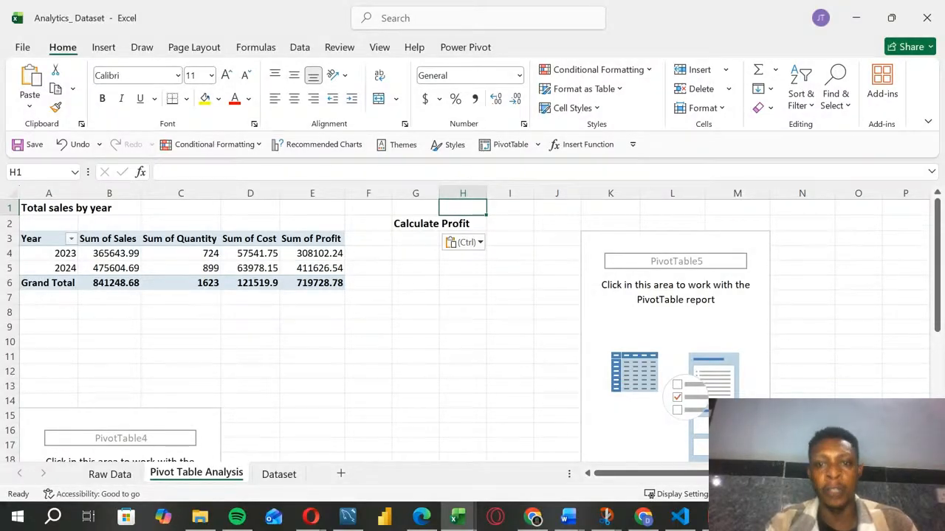
Step: Copy the heading "Sales Trend Analysis (Monthly)" from the Word document and paste it into cell A12 above the empty PivotTable
{"action": "key", "text": "alt+Tab"}
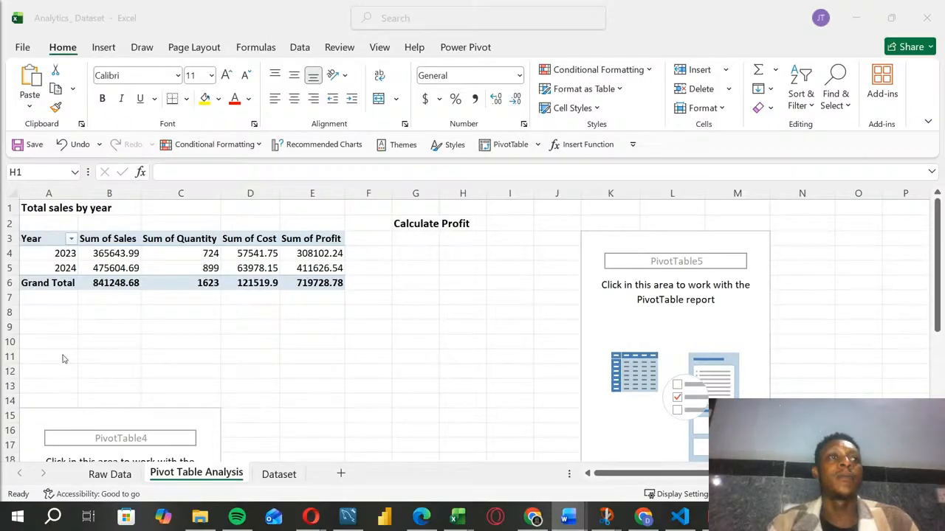
{"action": "key", "text": "alt+Tab"}
{"action": "left_click", "coordinate": [34, 373]}
{"action": "key", "text": "ctrl+v"}
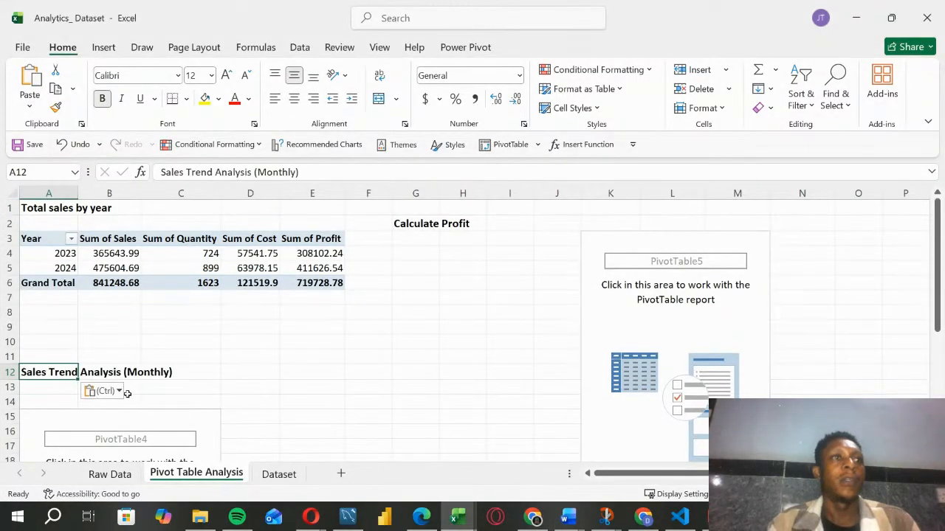
{"action": "left_click", "coordinate": [257, 399]}
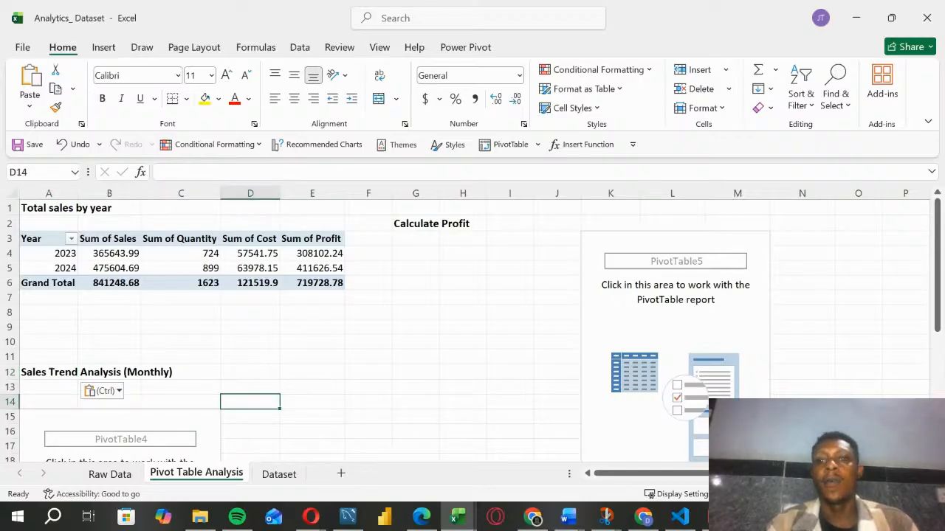
Step: Build the PivotTable at A15 with Month as rows, Year as columns and the sum of Sales as values
{"action": "scroll", "coordinate": [472, 330], "scroll_direction": "down", "scroll_amount": 1}
{"action": "scroll", "coordinate": [654, 451], "scroll_direction": "down", "scroll_amount": 2}
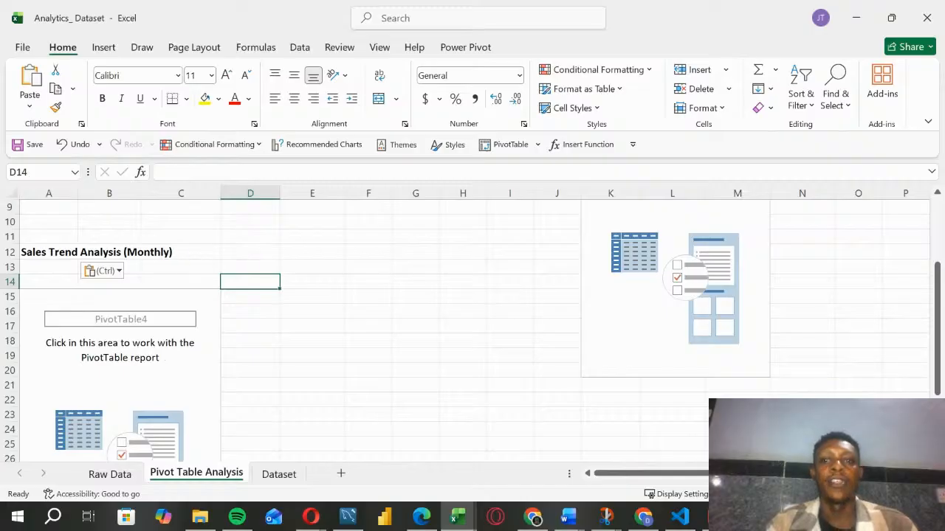
{"action": "left_click", "coordinate": [105, 374]}
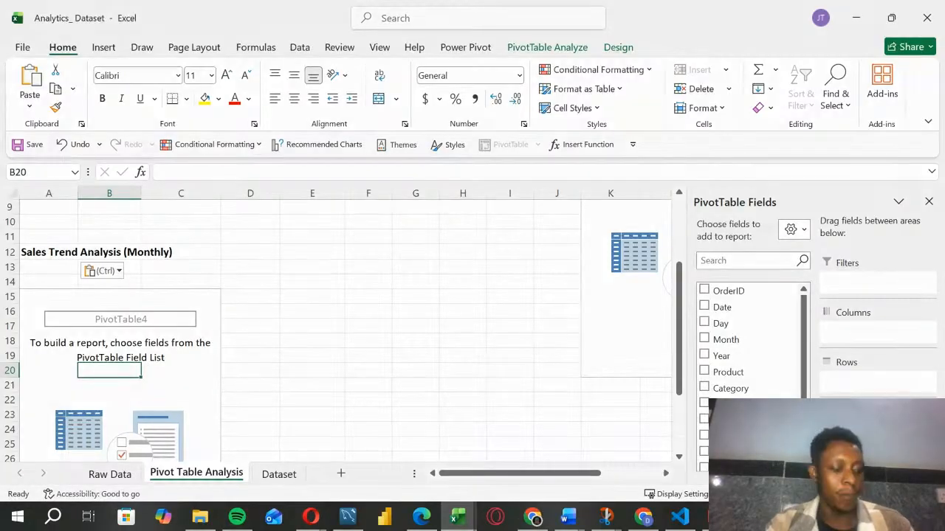
{"action": "left_click", "coordinate": [187, 298]}
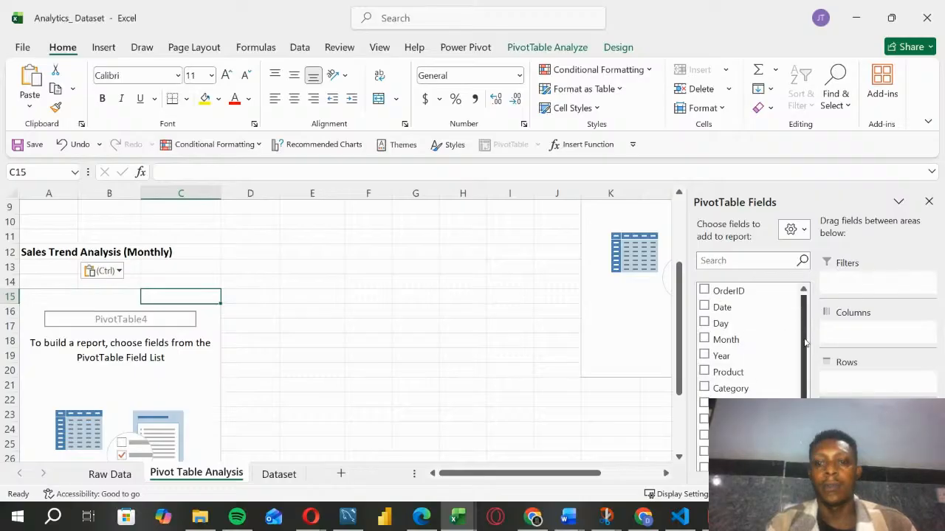
{"action": "left_click_drag", "start_coordinate": [725, 339], "coordinate": [876, 382]}
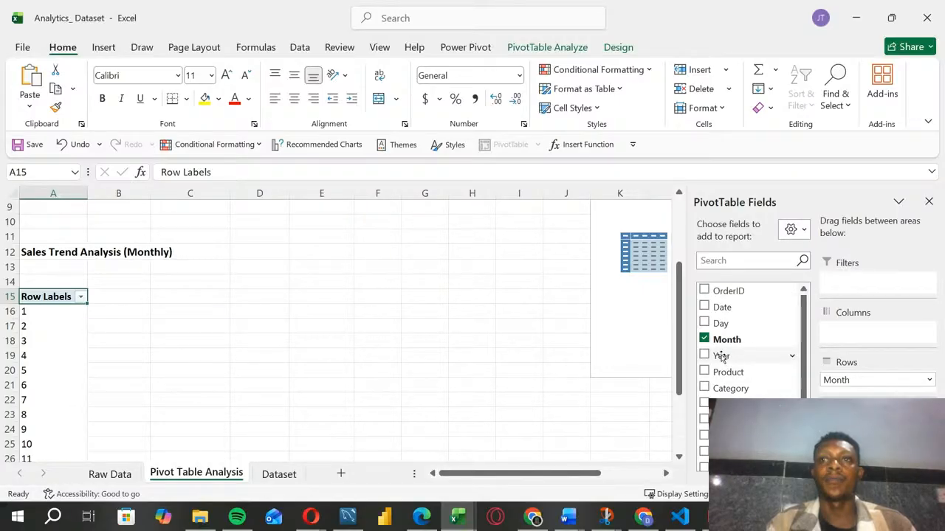
{"action": "left_click_drag", "start_coordinate": [721, 356], "coordinate": [896, 333]}
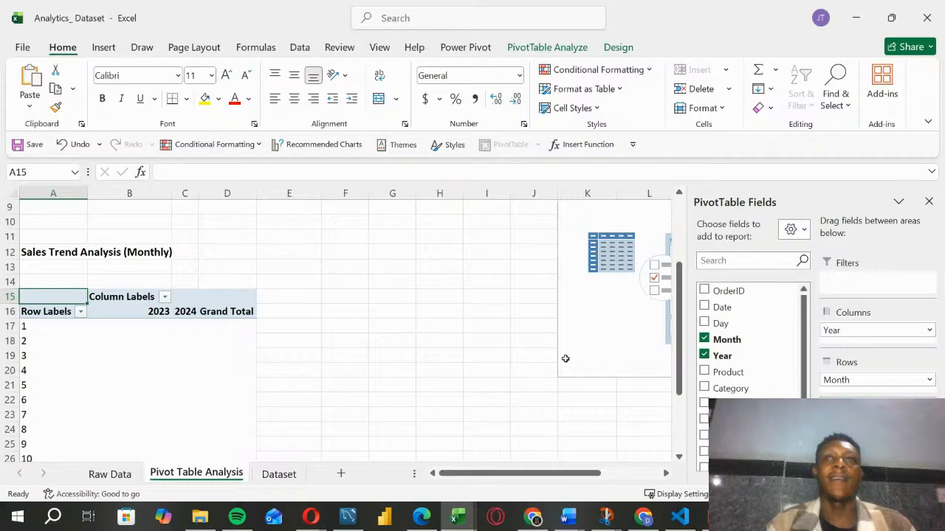
{"action": "scroll", "coordinate": [675, 360], "scroll_direction": "down", "scroll_amount": 2}
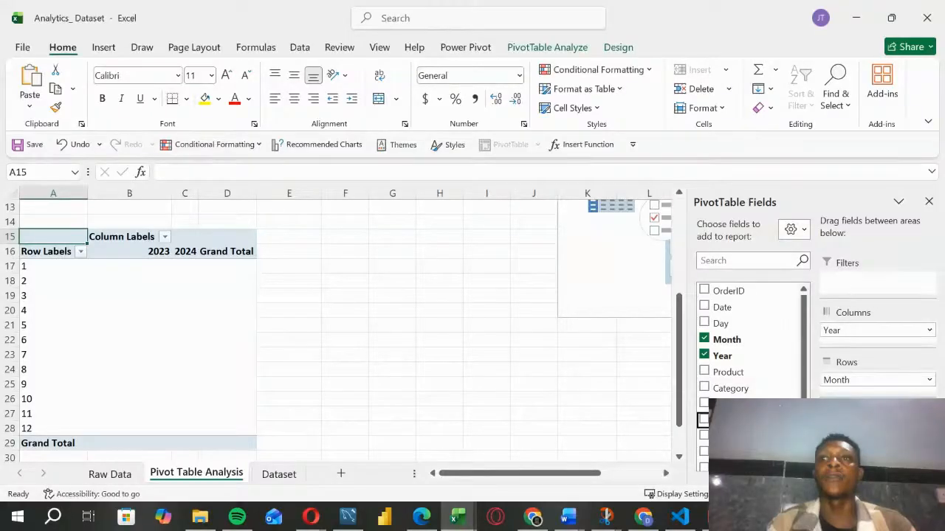
{"action": "left_click", "coordinate": [703, 419]}
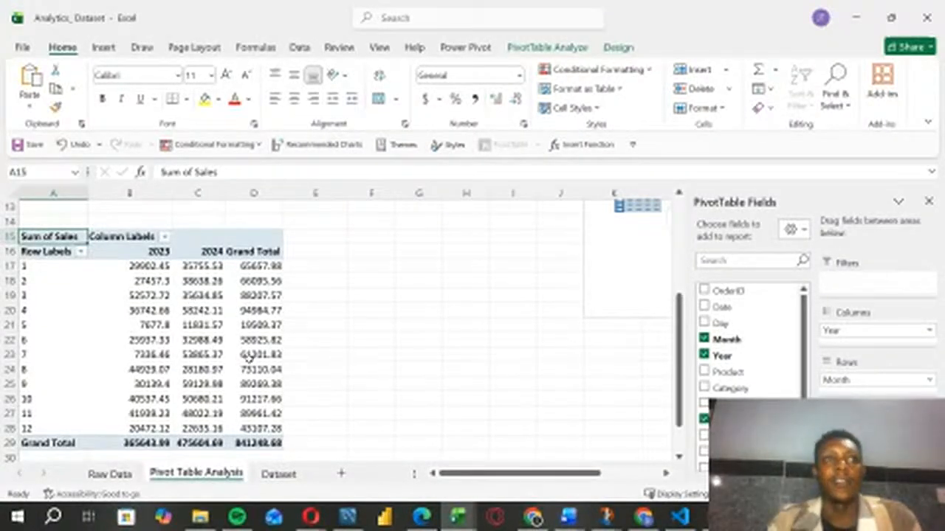
Step: Set the report layout of the monthly sales PivotTable to Tabular Form
{"action": "left_click", "coordinate": [124, 310]}
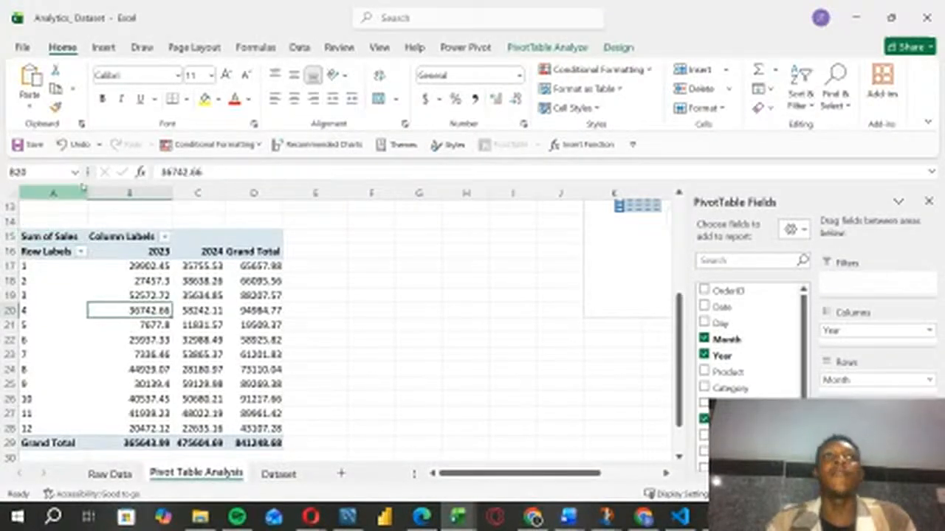
{"action": "left_click", "coordinate": [547, 48]}
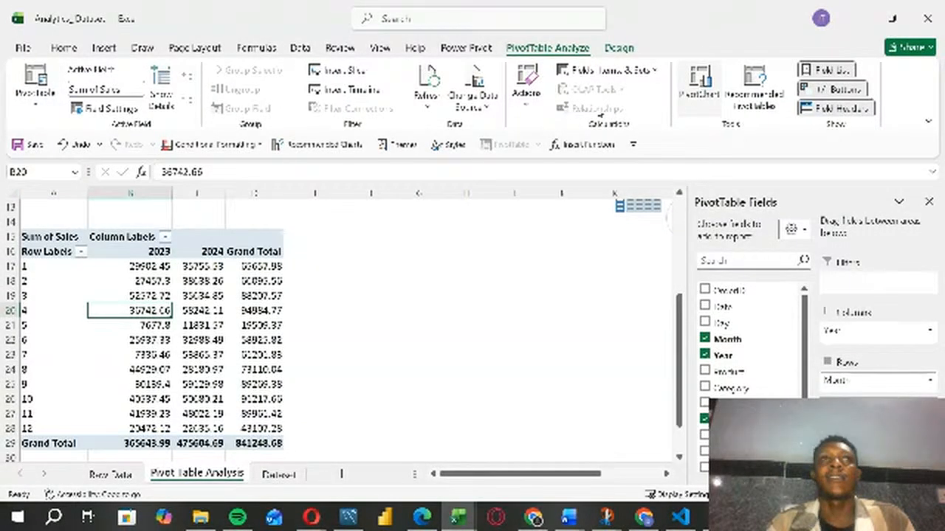
{"action": "left_click", "coordinate": [617, 48]}
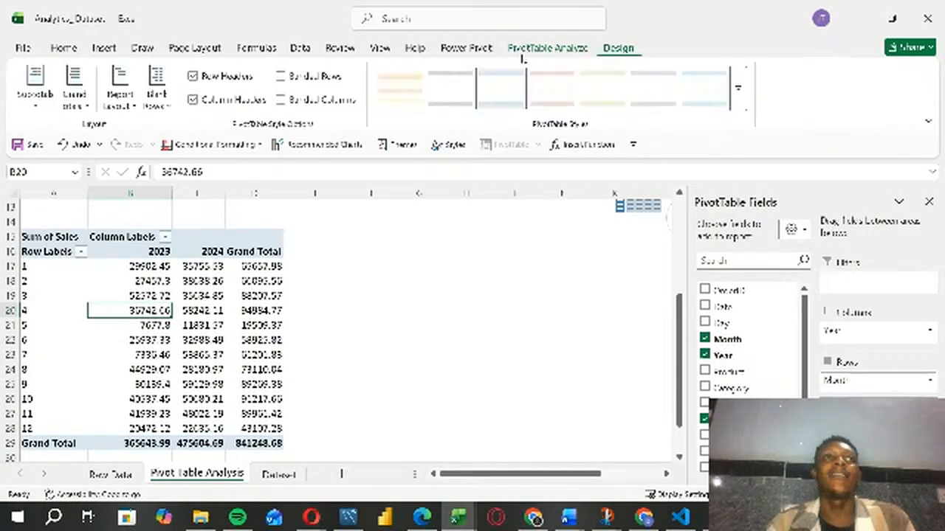
{"action": "left_click", "coordinate": [119, 95]}
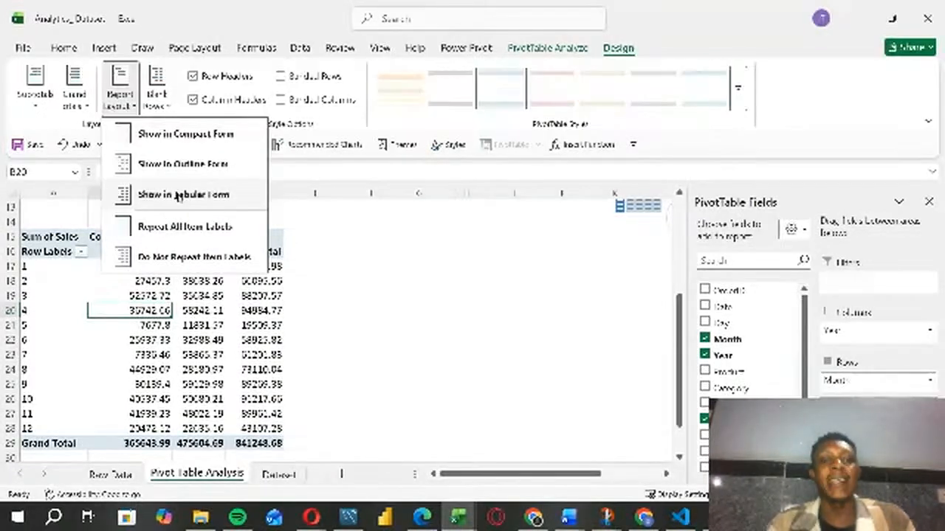
{"action": "left_click", "coordinate": [179, 198]}
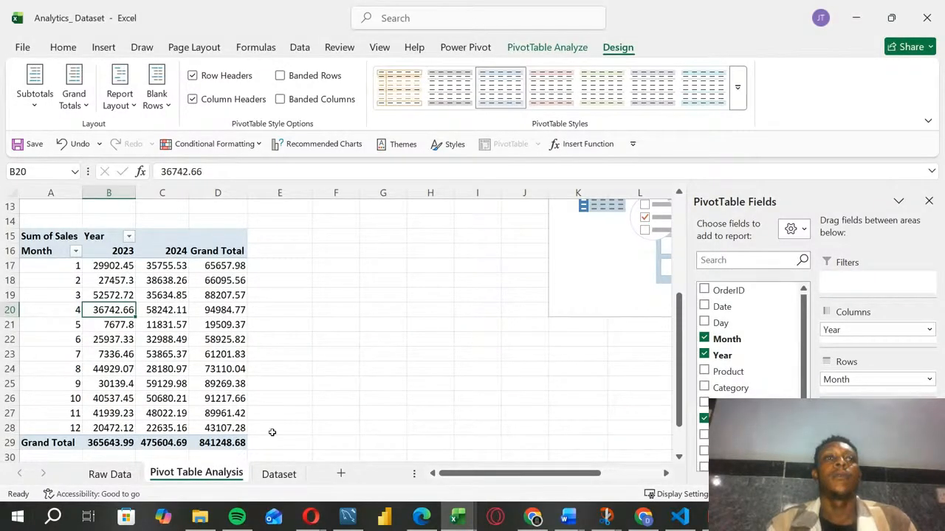
Step: Insert an empty column between Year and Product on the Dataset sheet
{"action": "left_click", "coordinate": [278, 474]}
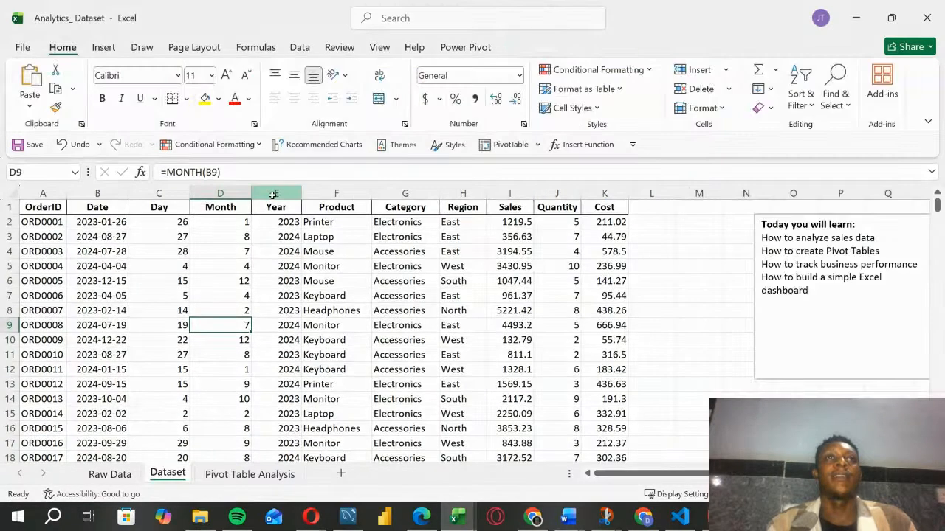
{"action": "left_click", "coordinate": [272, 194]}
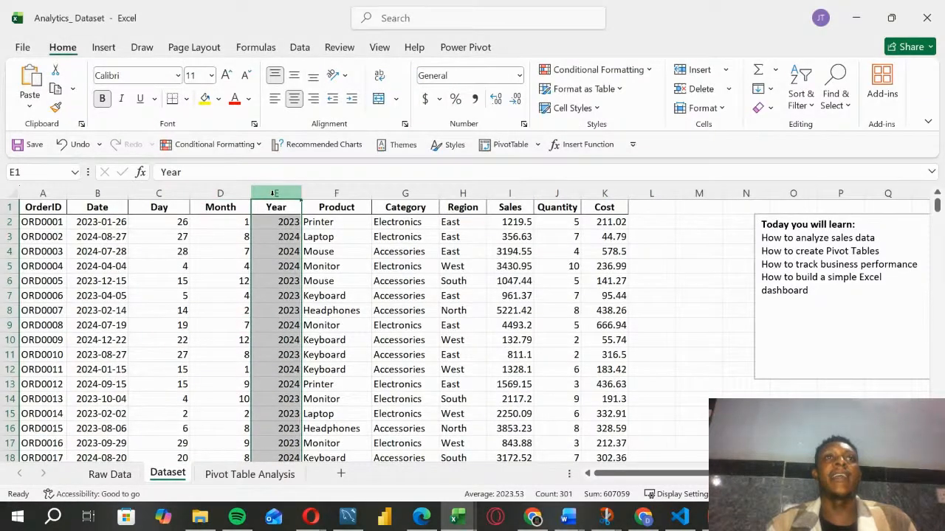
{"action": "right_click", "coordinate": [275, 194]}
{"action": "left_click", "coordinate": [339, 194]}
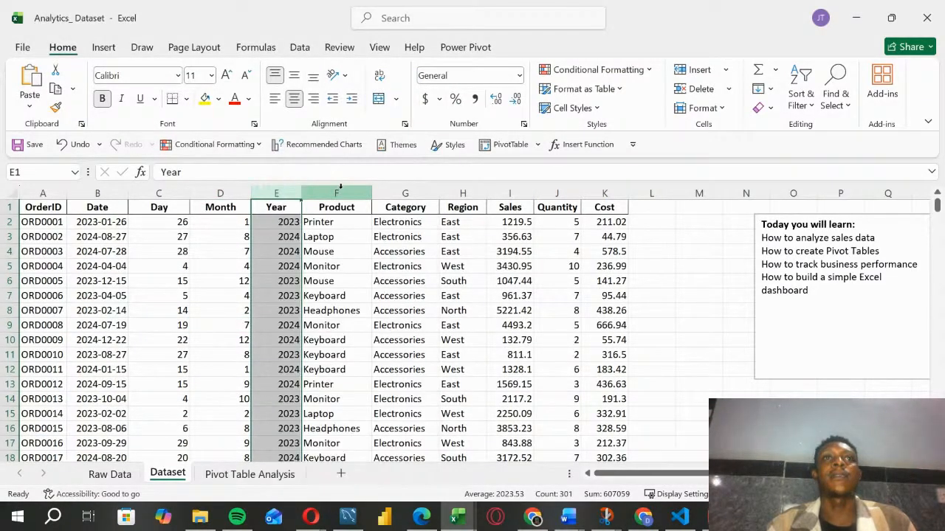
{"action": "right_click", "coordinate": [341, 193]}
{"action": "left_click", "coordinate": [391, 336]}
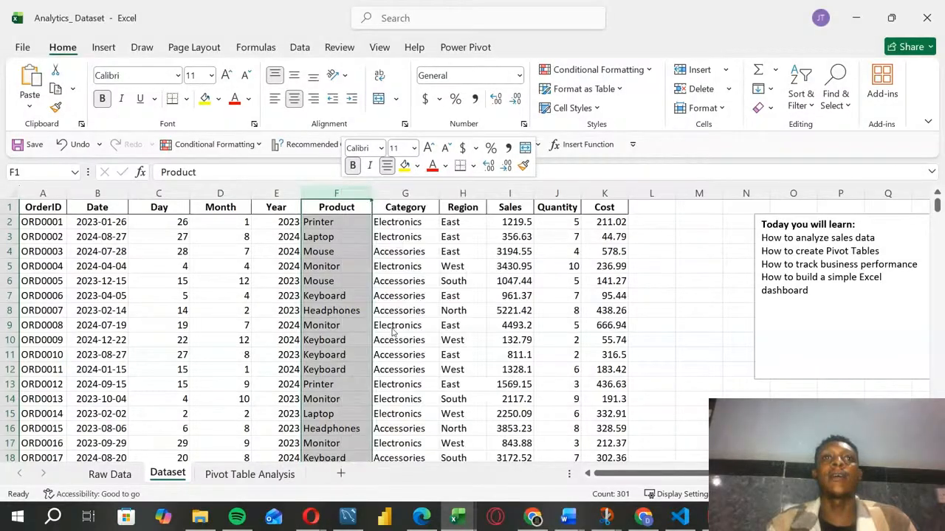
{"action": "left_click", "coordinate": [391, 329]}
Step: Enter the header "Month Name" in cell F1 and widen column F to fit it
{"action": "left_click", "coordinate": [333, 208]}
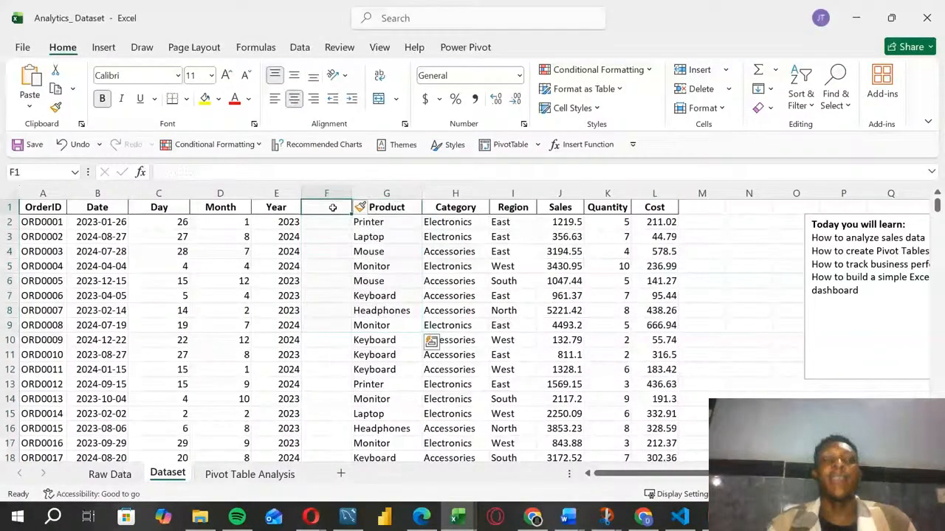
{"action": "type", "text": "Month"}
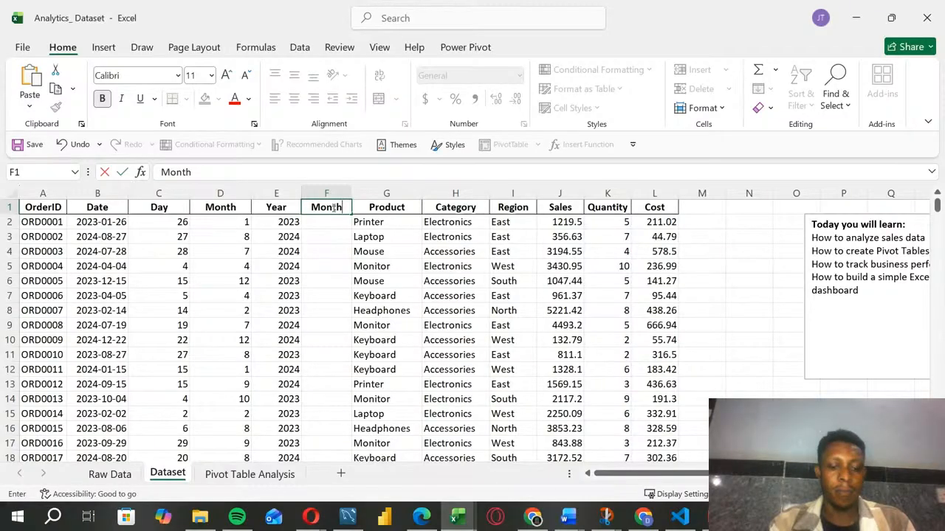
{"action": "type", "text": " Name"}
{"action": "key", "text": "Return"}
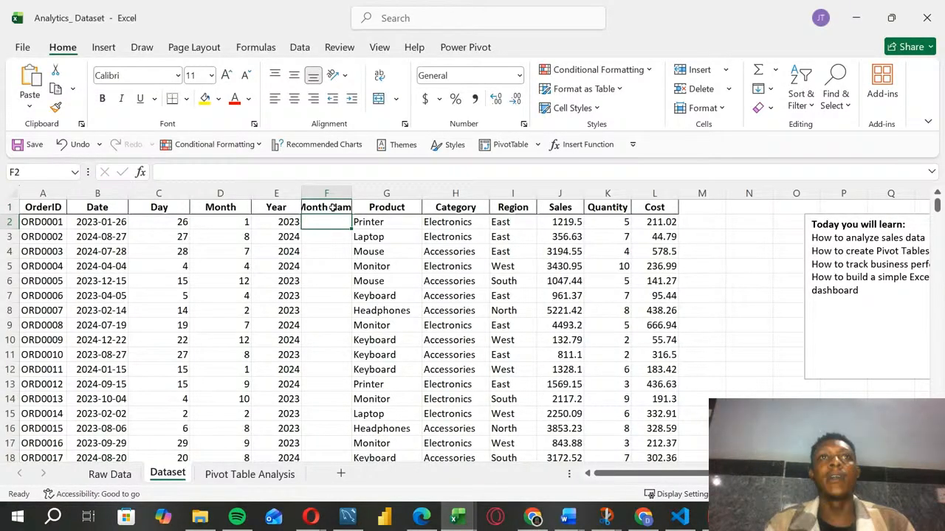
{"action": "left_click_drag", "start_coordinate": [354, 193], "coordinate": [373, 194]}
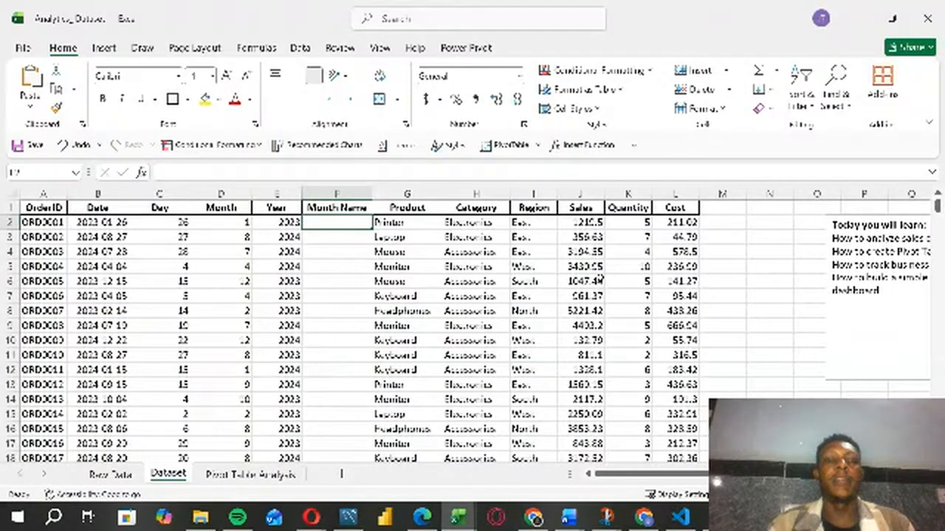
Step: Enter the formula =TEXT(B2,"mmm") in cell F2 to return the abbreviated month name of the order date
{"action": "type", "text": "="}
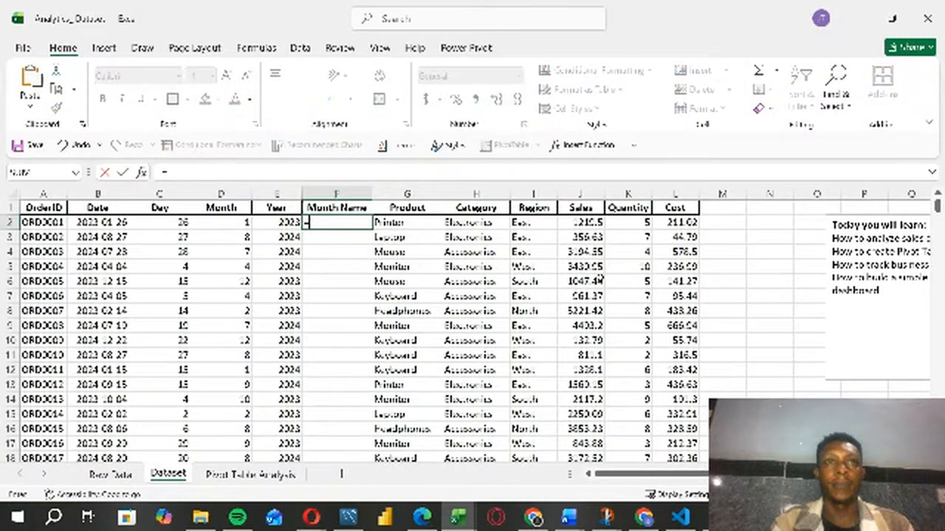
{"action": "type", "text": "text"}
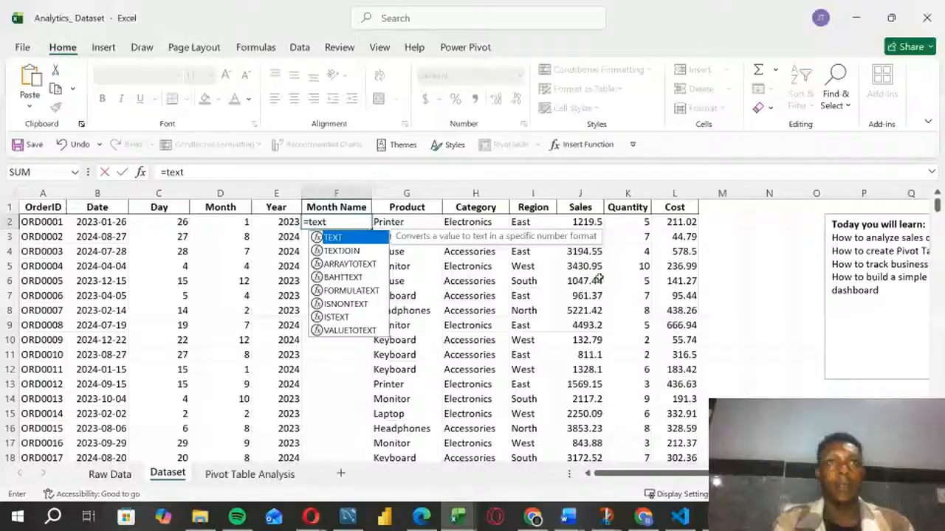
{"action": "double_click", "coordinate": [380, 240]}
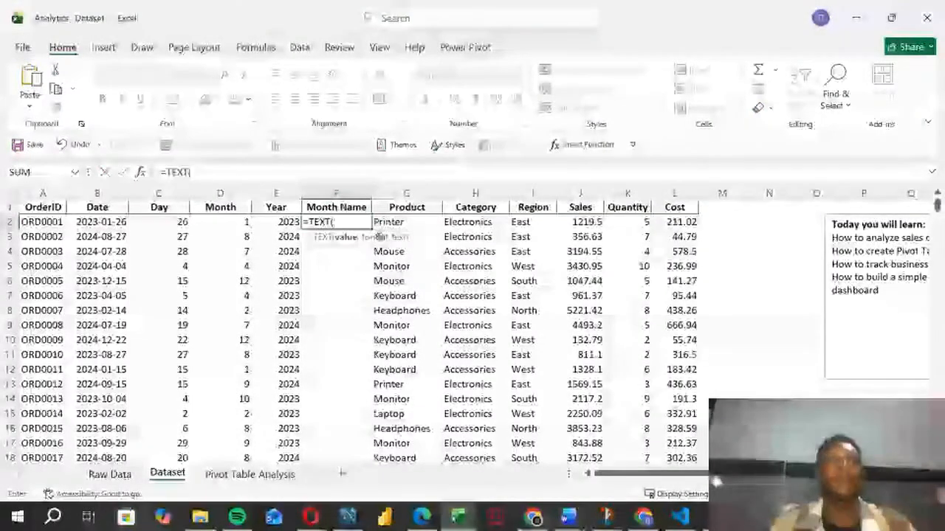
{"action": "left_click", "coordinate": [88, 220]}
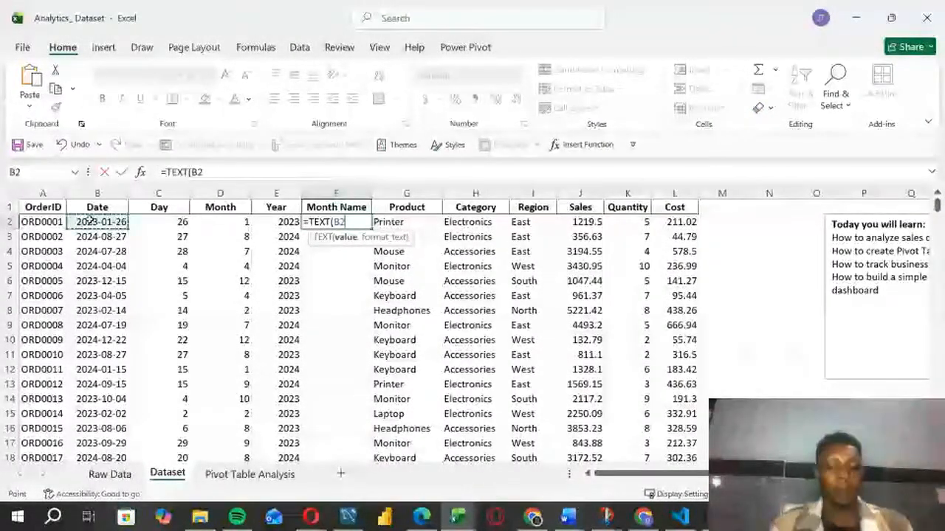
{"action": "type", "text": ",\"MMMM"}
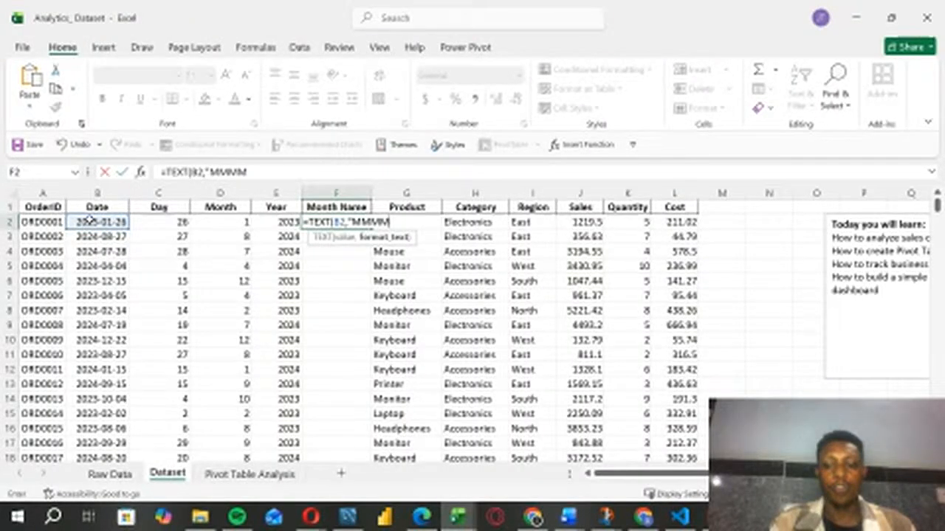
{"action": "key", "text": "BackSpace"}
{"action": "key", "text": "BackSpace"}
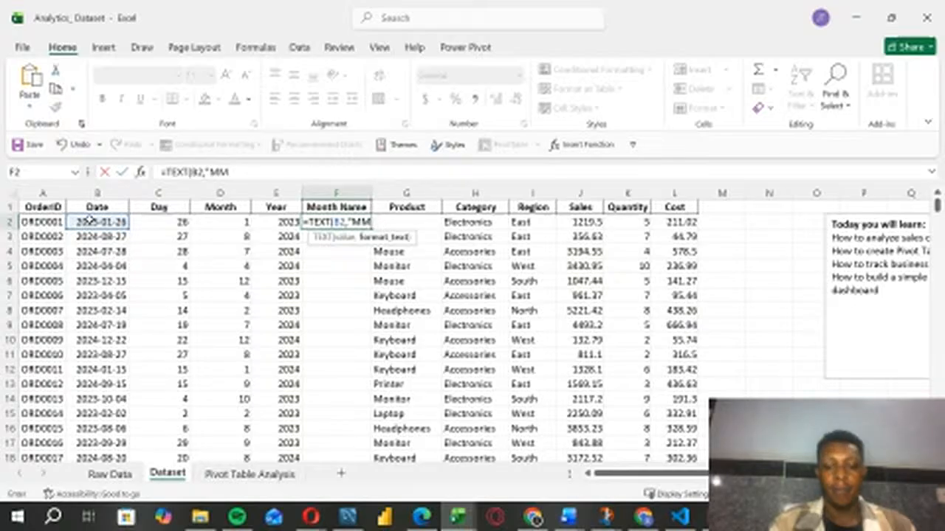
{"action": "type", "text": "M"}
{"action": "key", "text": "BackSpace"}
{"action": "key", "text": "BackSpace"}
{"action": "key", "text": "BackSpace"}
{"action": "type", "text": "mmmm"}
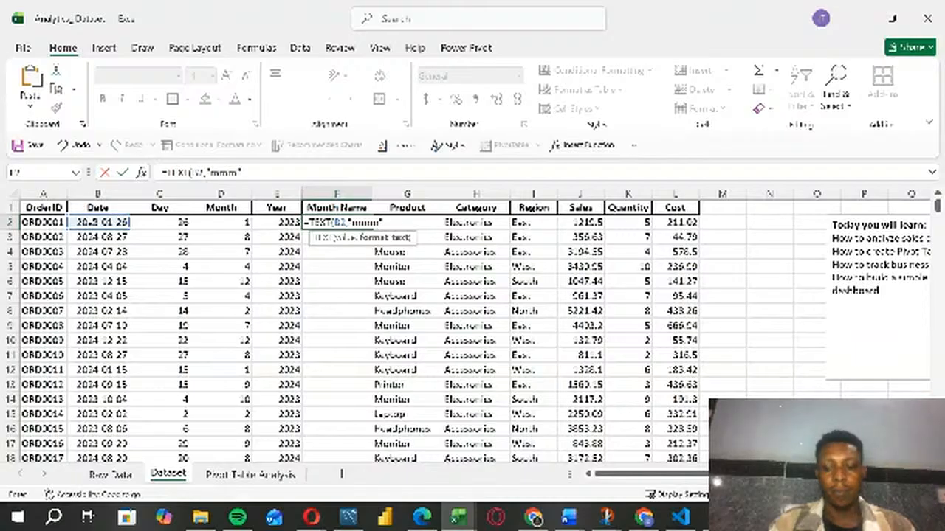
{"action": "type", "text": "\""}
{"action": "key", "text": "Return"}
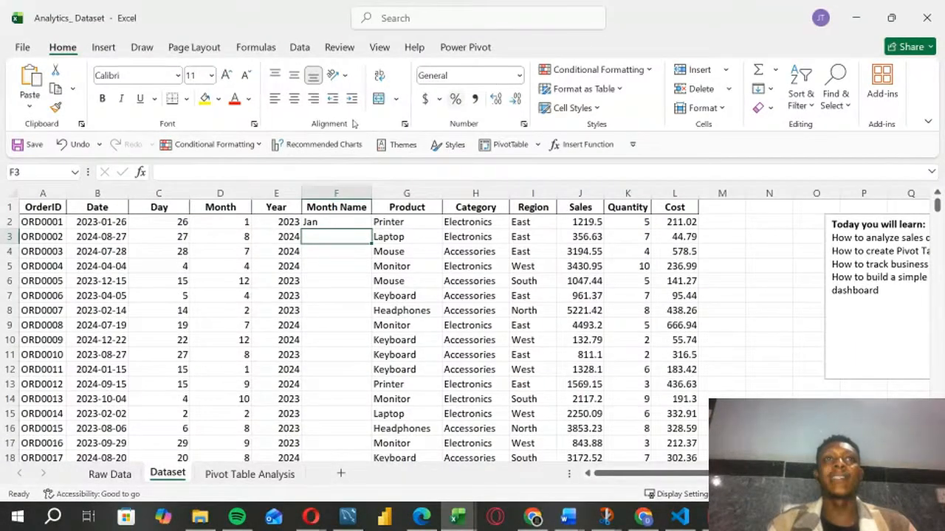
Step: Fill the month name formula from F2 down through all data rows of the Month Name column
{"action": "left_click", "coordinate": [338, 221]}
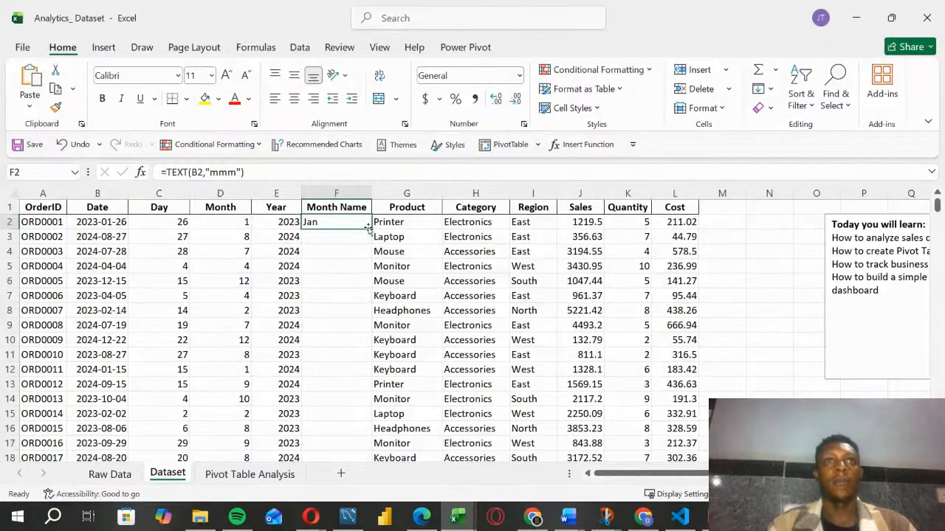
{"action": "double_click", "coordinate": [368, 227]}
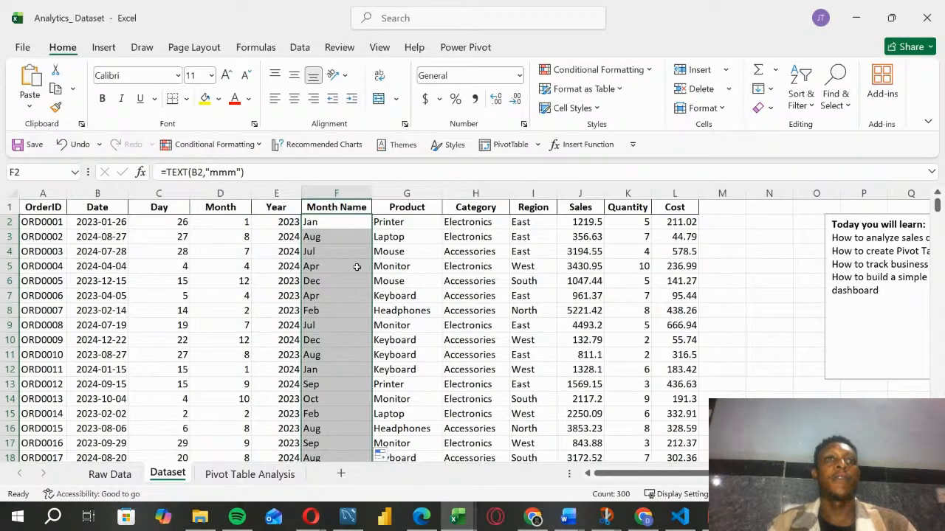
{"action": "left_click", "coordinate": [341, 342]}
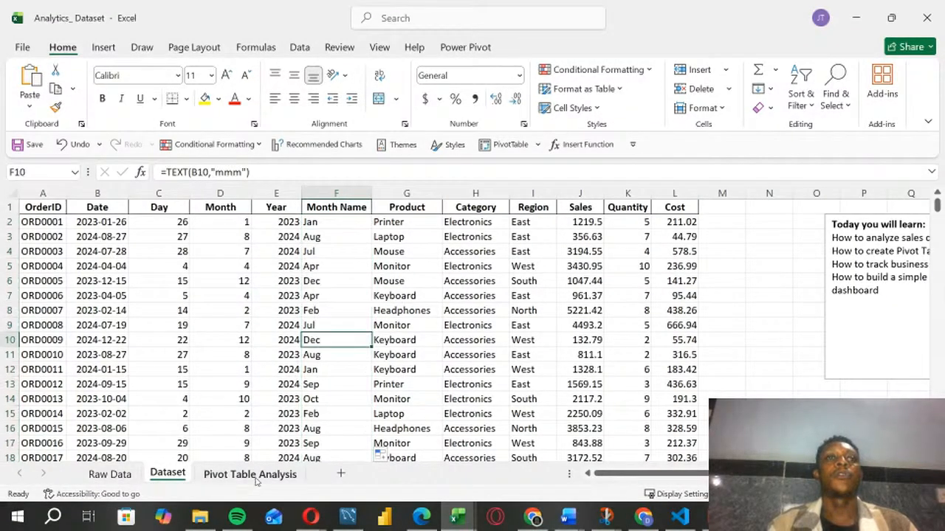
Step: Refresh the monthly sales PivotTable on the Pivot Table Analysis sheet and replace Month with Month Name as its row field
{"action": "left_click", "coordinate": [251, 474]}
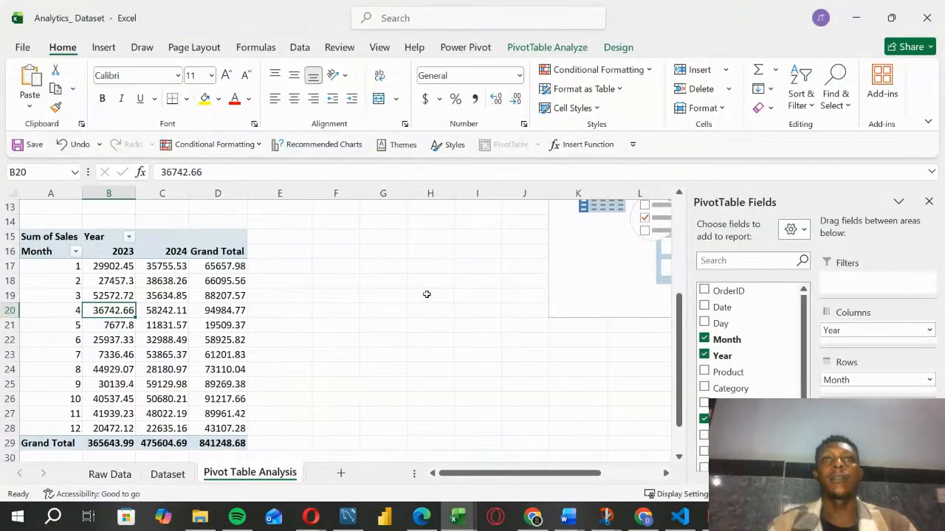
{"action": "left_click", "coordinate": [550, 48]}
{"action": "left_click", "coordinate": [434, 79]}
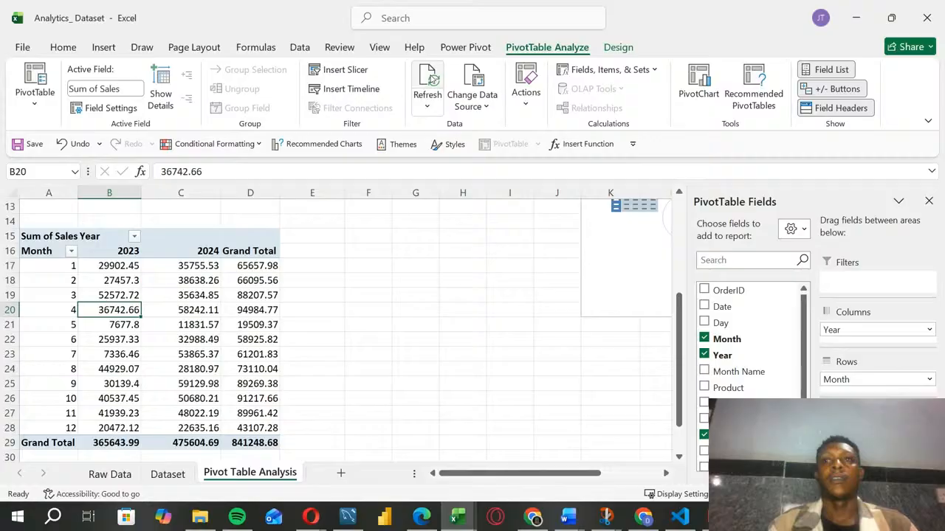
{"action": "left_click", "coordinate": [704, 339]}
{"action": "left_click", "coordinate": [704, 371]}
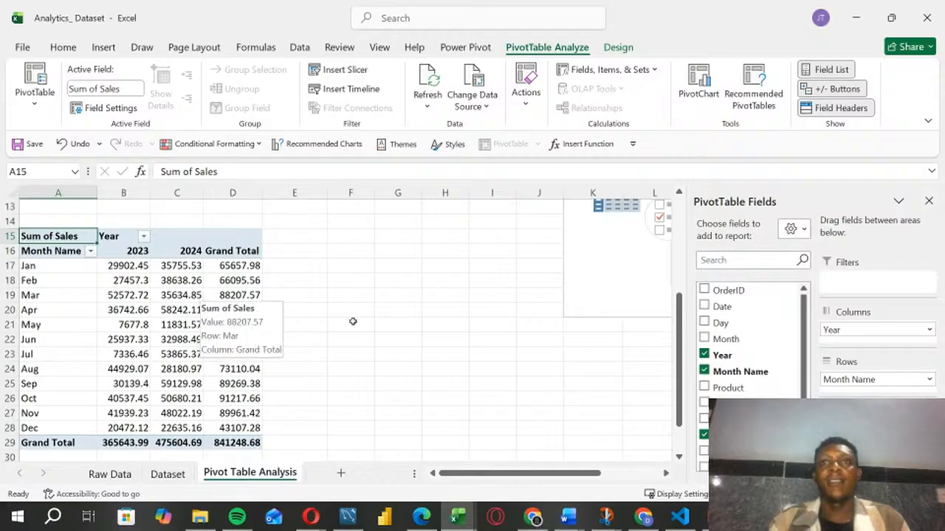
{"action": "left_click_drag", "start_coordinate": [677, 281], "coordinate": [678, 272]}
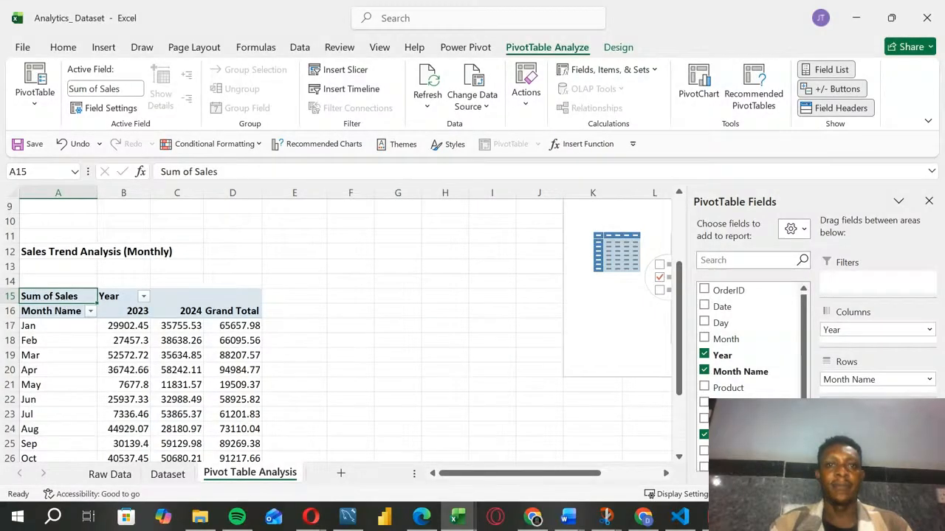
{"action": "key", "text": "alt+Tab"}
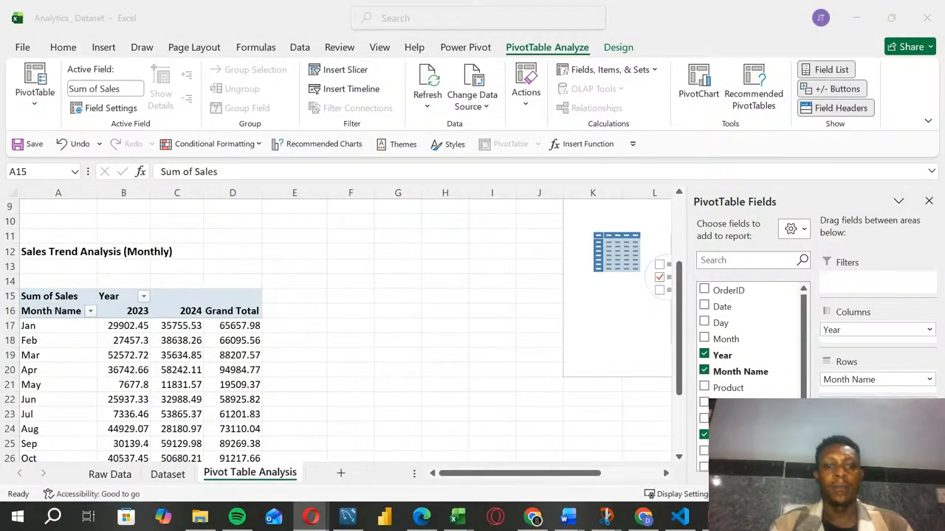